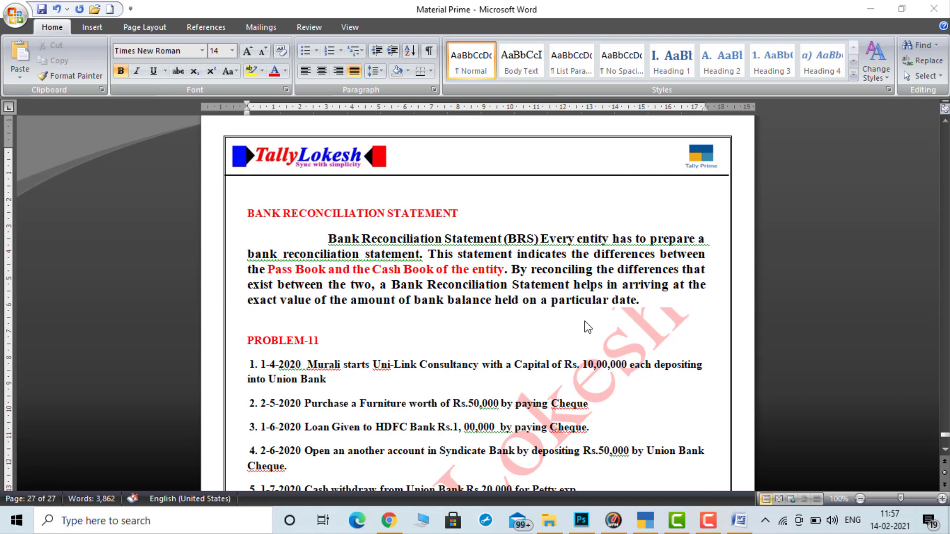
# Step: Read through the Problem-11 transactions in the Bank Reconciliation Statement section of the document
pyautogui.click(945, 450)
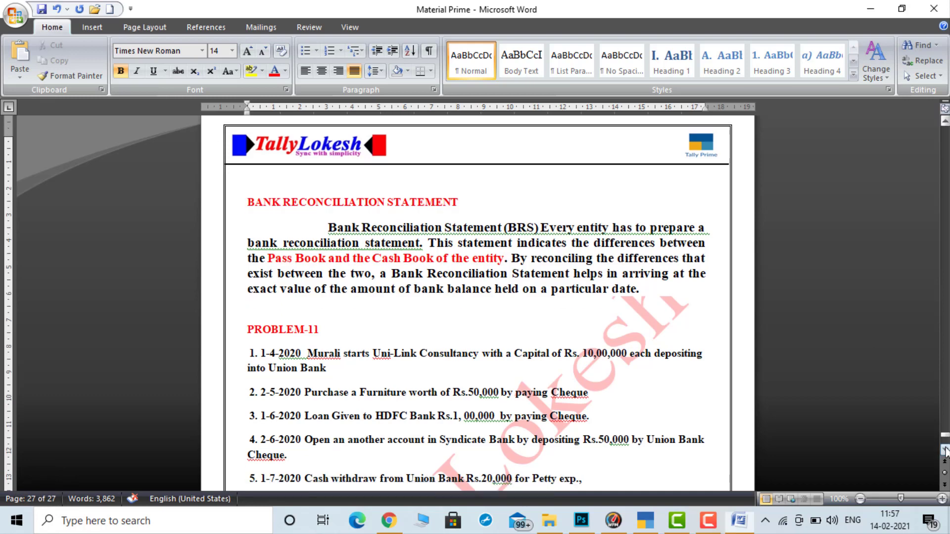
pyautogui.scroll(-5, 945, 450)
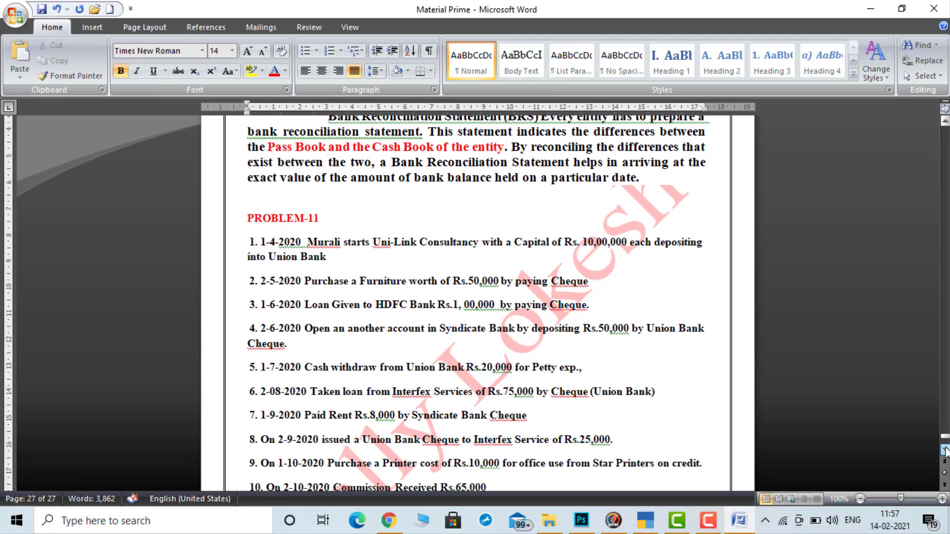
pyautogui.scroll(-3, 945, 450)
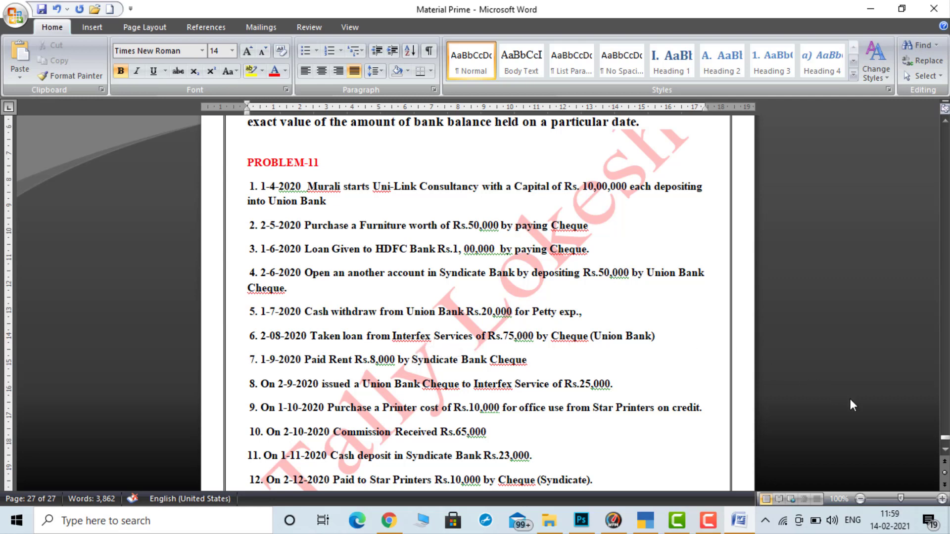
pyautogui.scroll(-3, 945, 450)
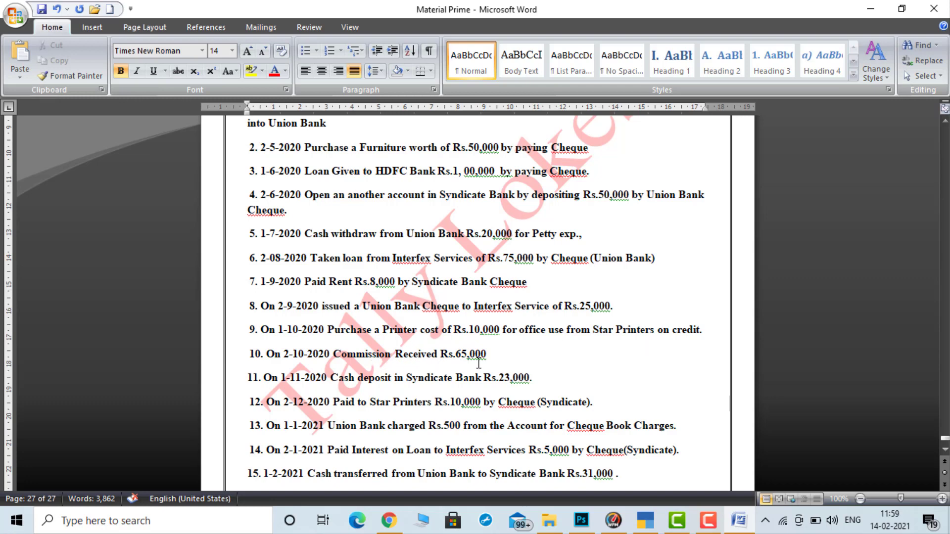
pyautogui.click(497, 353)
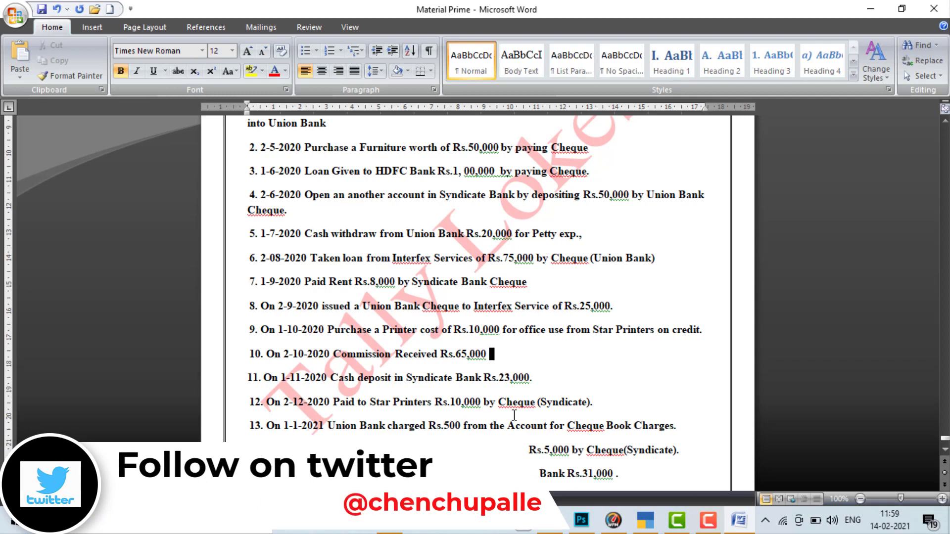
pyautogui.scroll(-3, 944, 451)
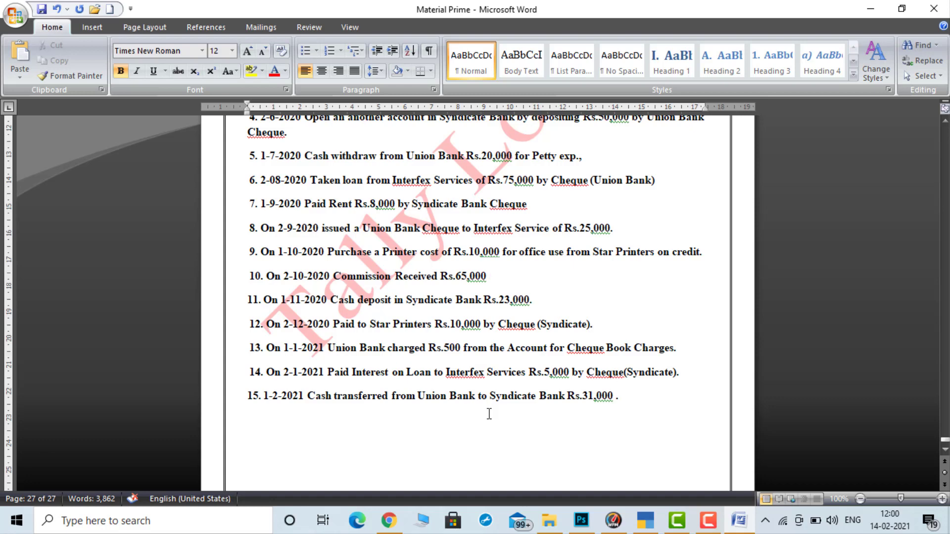
pyautogui.click(945, 121)
pyautogui.scroll(2, 945, 121)
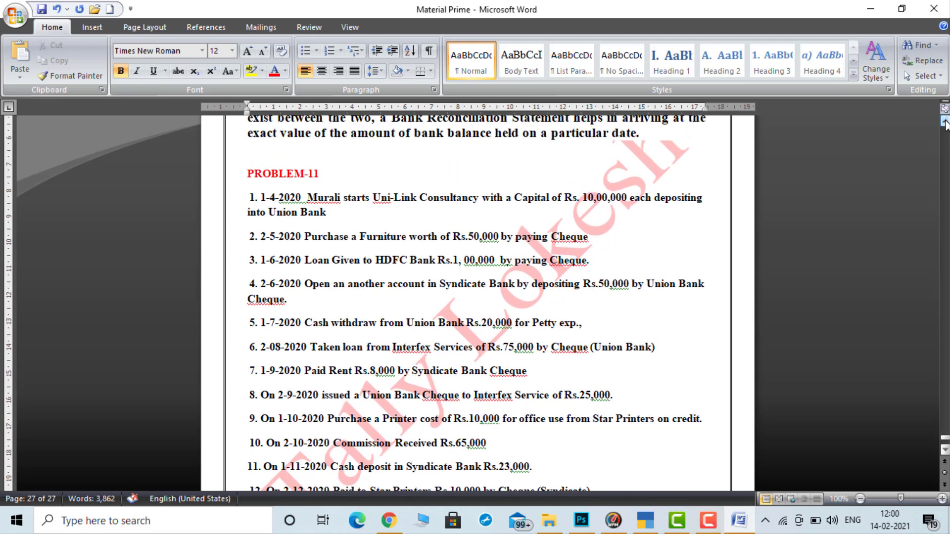
# Step: Switch to TallyPrime, review the company's accounting feature settings, and return to the Gateway of Tally
pyautogui.click(648, 527)
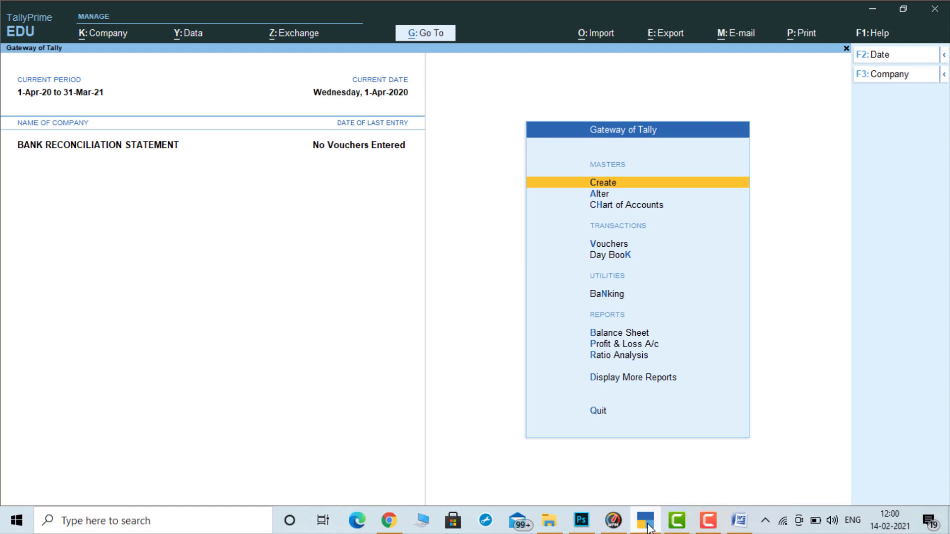
pyautogui.click(712, 528)
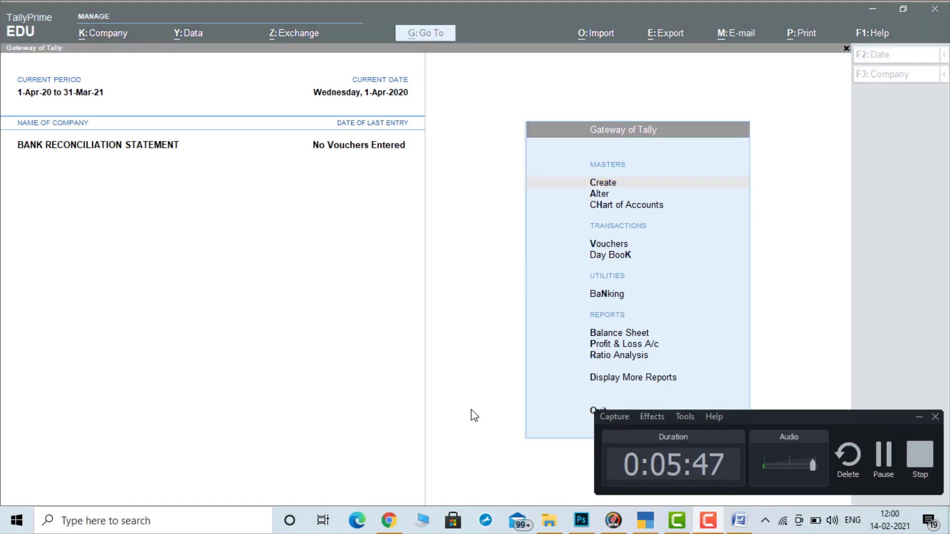
pyautogui.click(919, 417)
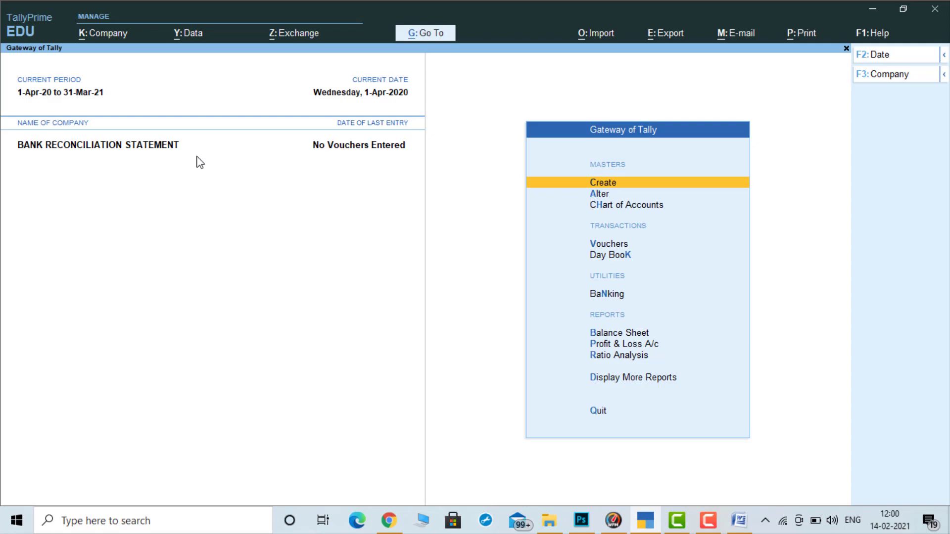
pyautogui.press('F11')
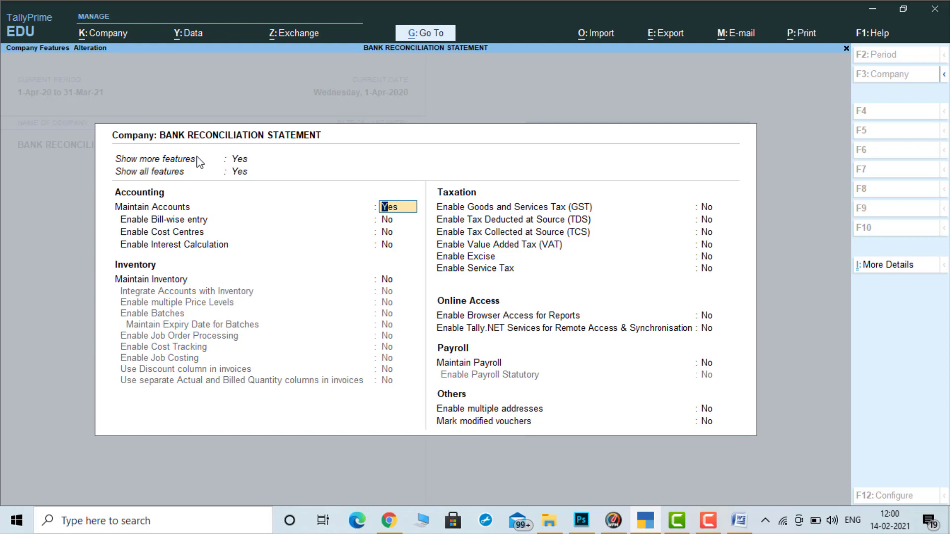
pyautogui.press('Return')
pyautogui.press('Return')
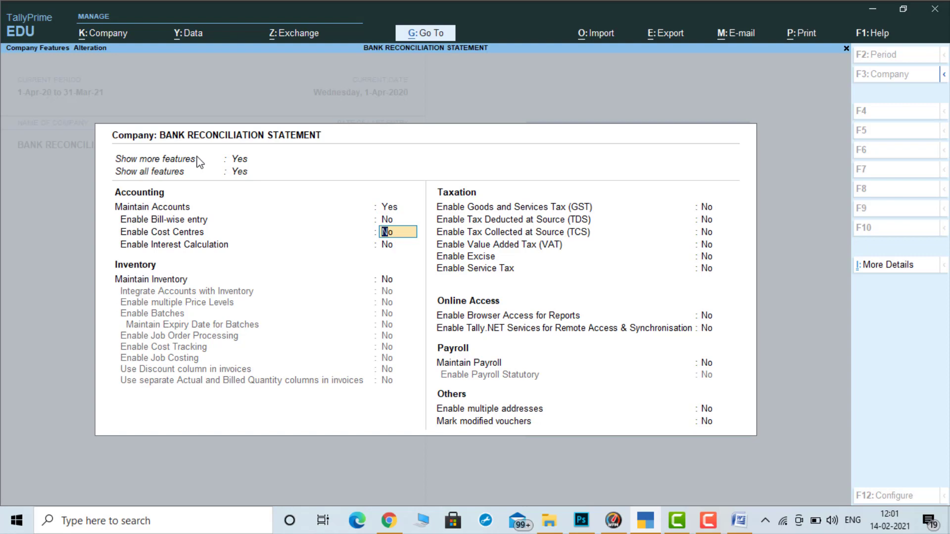
pyautogui.press('alt')
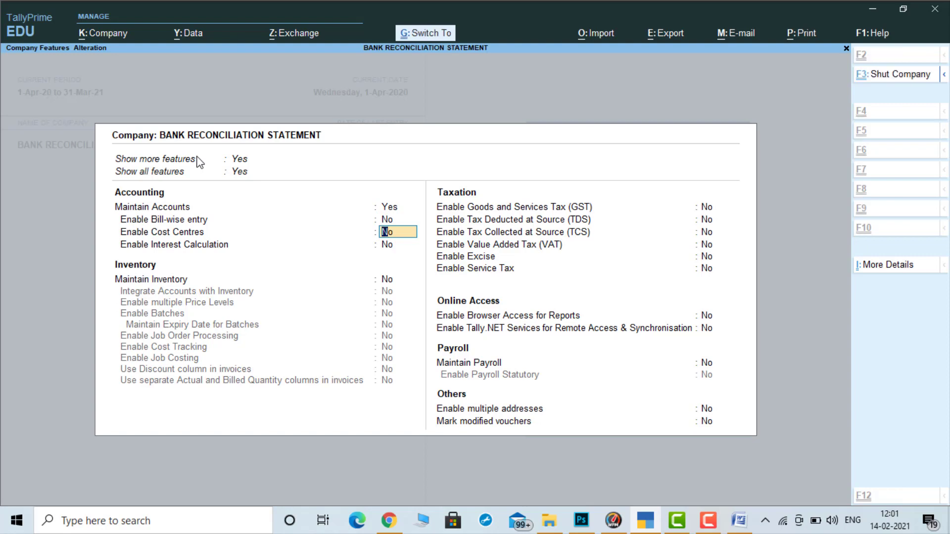
pyautogui.press('Escape')
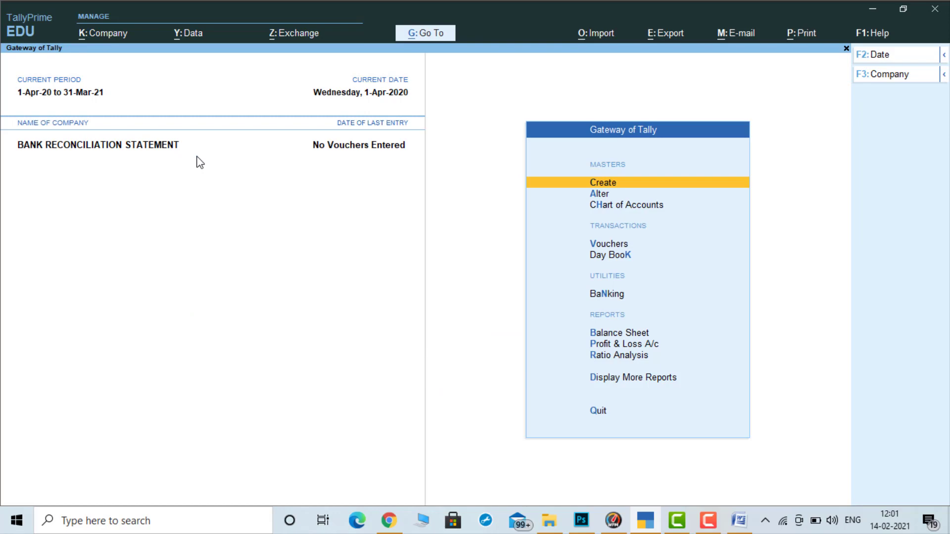
# Step: Glance at the Problem-11 document, return to TallyPrime, and inspect the Book Charges ledger through master alteration
pyautogui.click(735, 525)
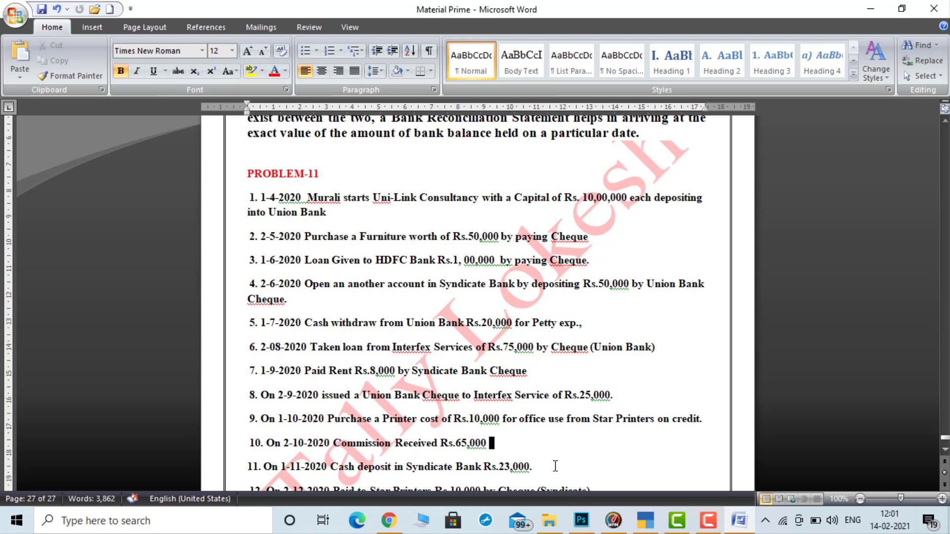
pyautogui.click(645, 523)
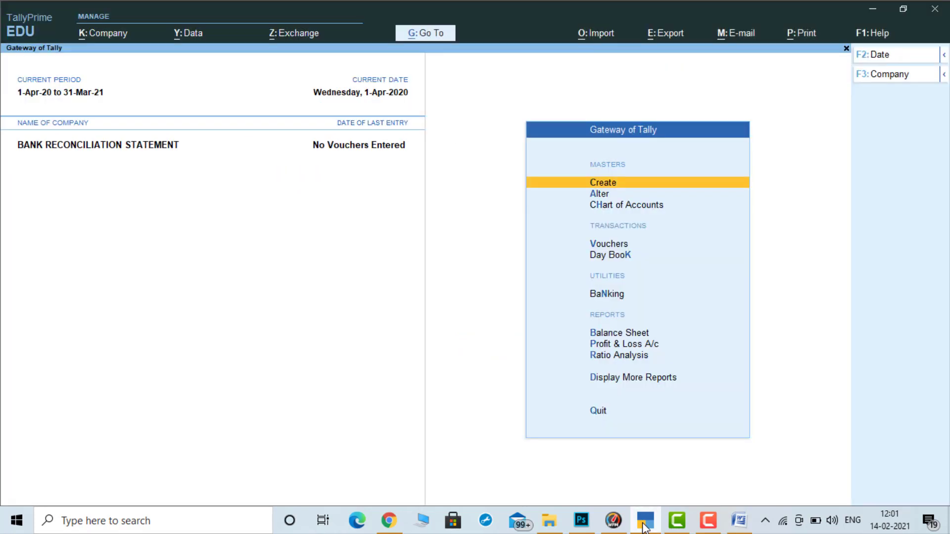
pyautogui.press('Down')
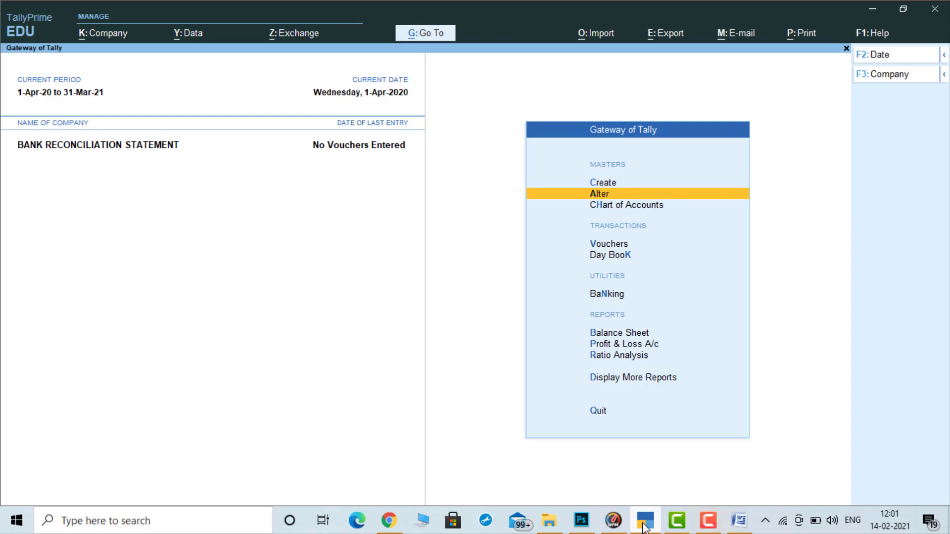
pyautogui.press('Return')
pyautogui.press('Down')
pyautogui.press('Return')
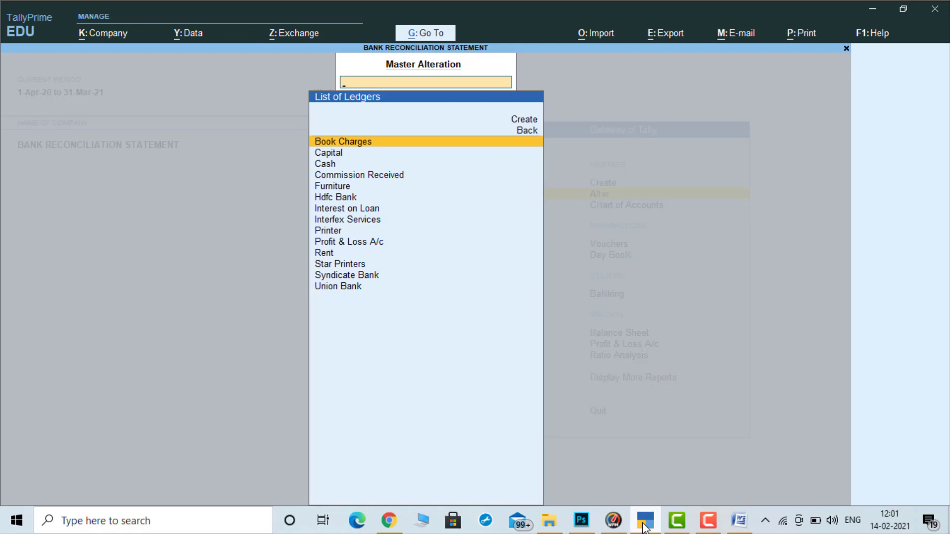
pyautogui.press('Return')
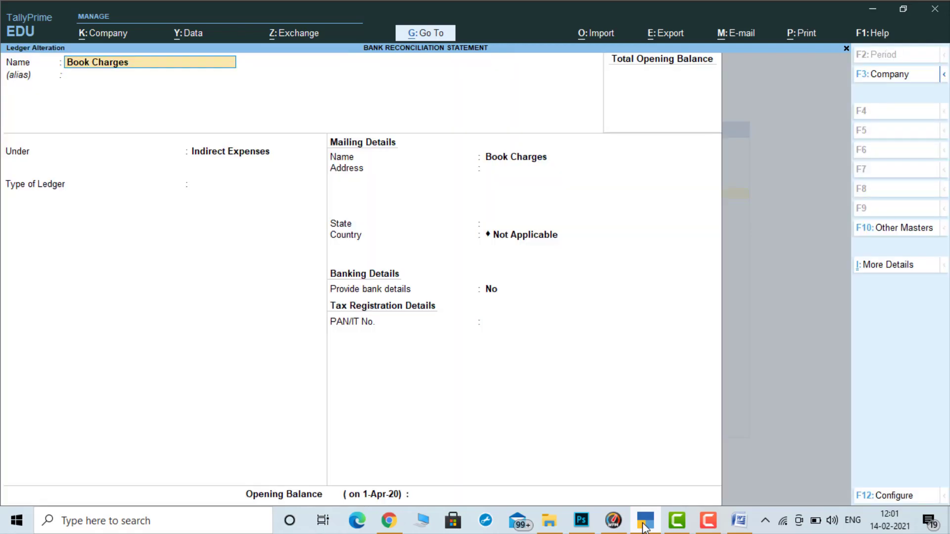
pyautogui.press('Escape')
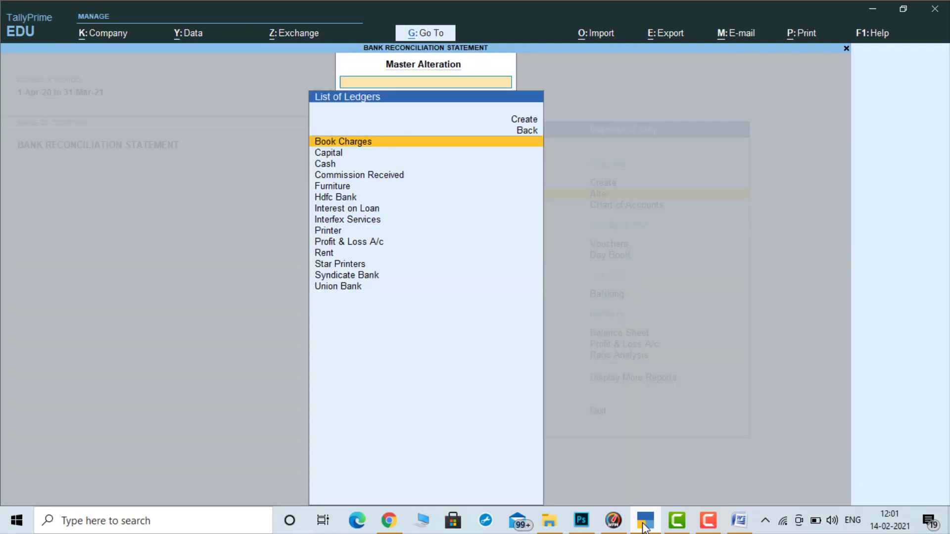
# Step: Inspect the Capital and Commission Received ledgers in alteration mode to check their groups, closing each one
pyautogui.press('Down')
pyautogui.press('Return')
pyautogui.press('ctrl')
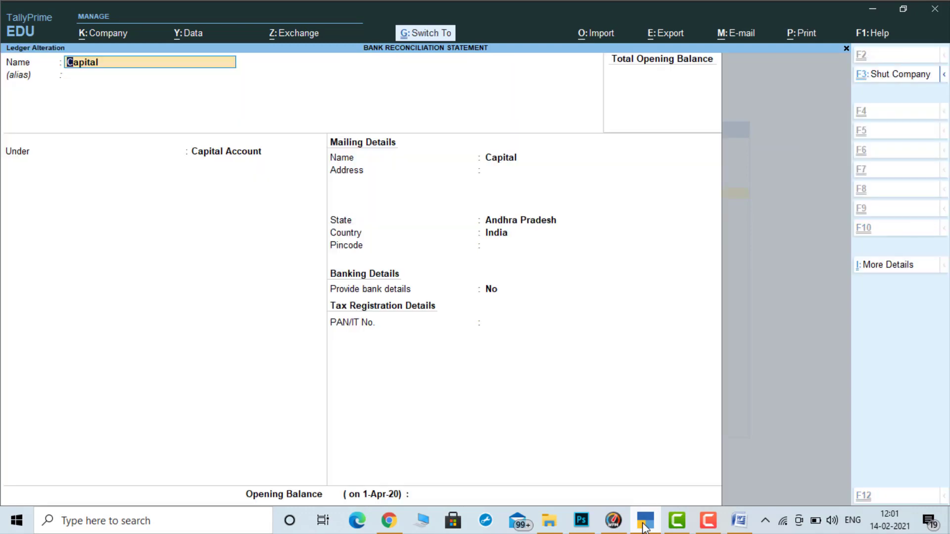
pyautogui.press('Escape')
pyautogui.press('Down')
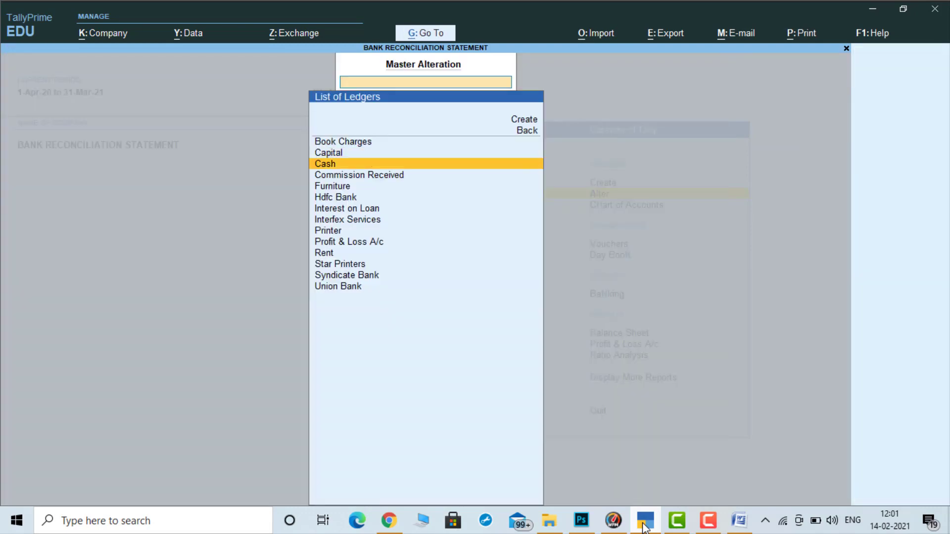
pyautogui.press('Down')
pyautogui.press('Return')
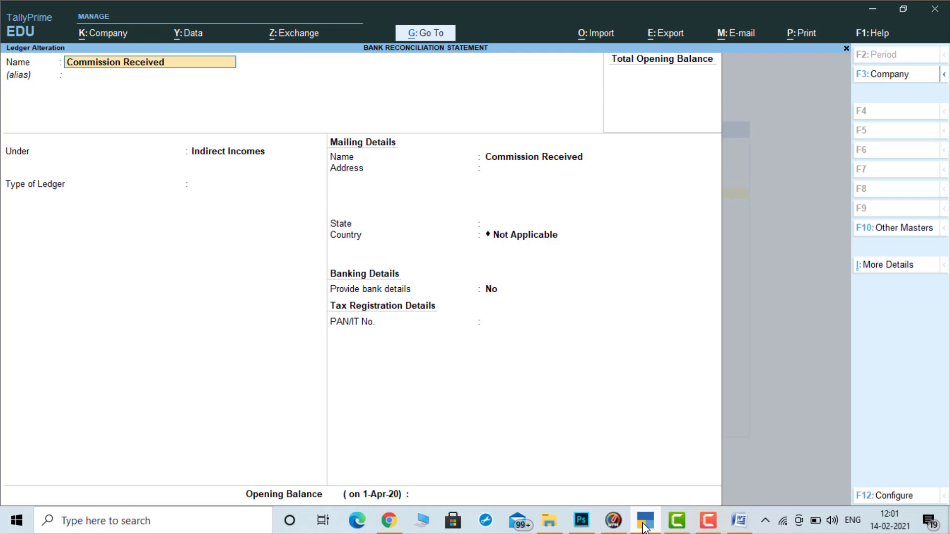
pyautogui.press('ctrl')
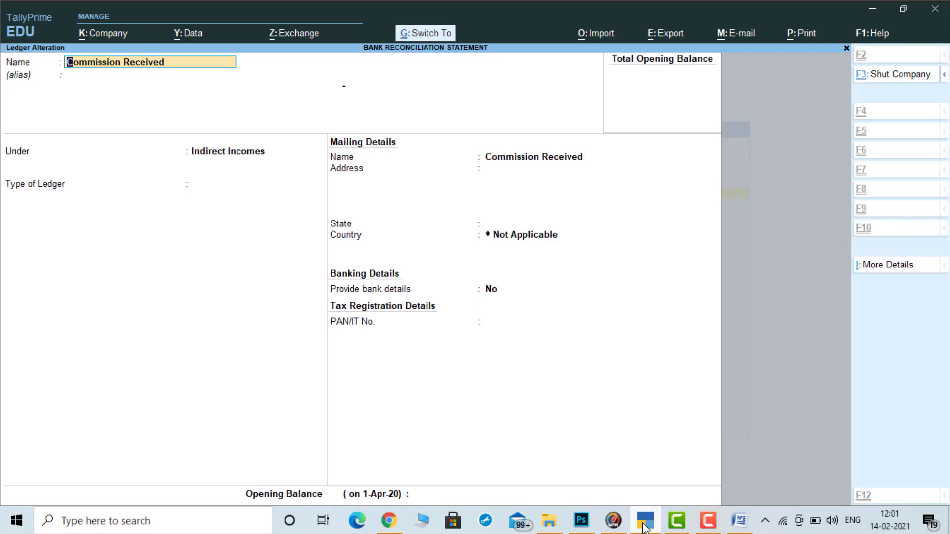
pyautogui.hotkey('ctrl', 'a')
# Step: Check which groups the Furniture and Hdfc Bank ledgers fall under, accepting each ledger
pyautogui.press('Return')
pyautogui.press('ctrl')
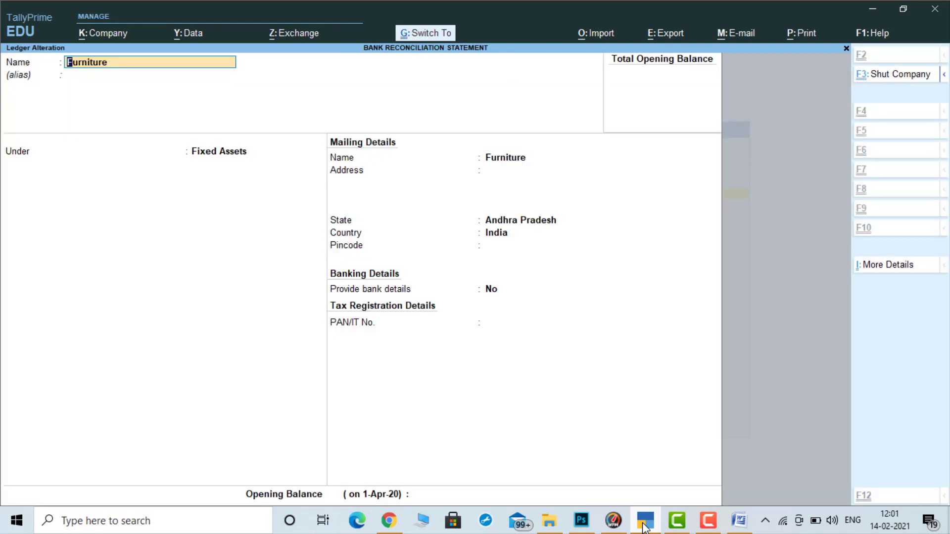
pyautogui.hotkey('ctrl', 'a')
pyautogui.press('Down')
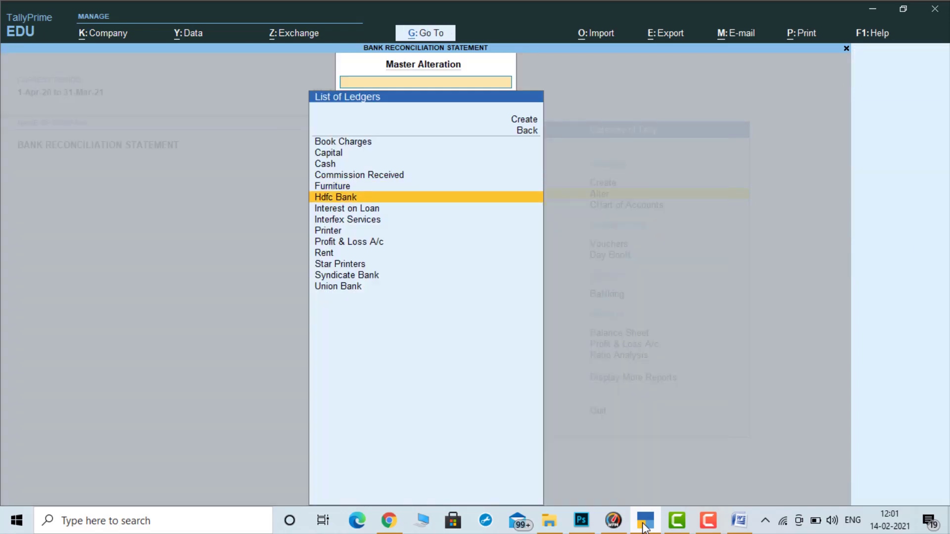
pyautogui.press('Return')
pyautogui.press('ctrl')
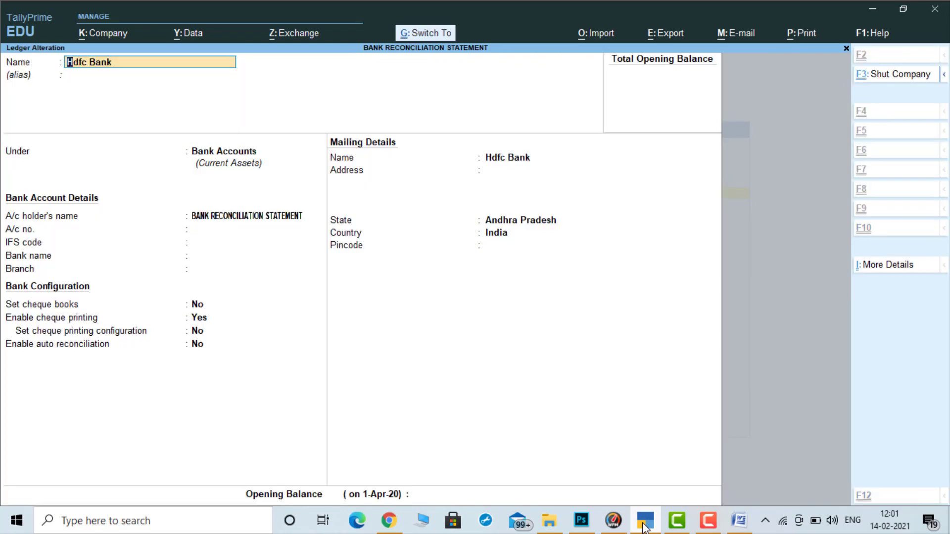
pyautogui.hotkey('ctrl', 'a')
# Step: Check which groups the Interest on Loan and Interfex Services ledgers fall under, accepting each ledger
pyautogui.press('Down')
pyautogui.press('Return')
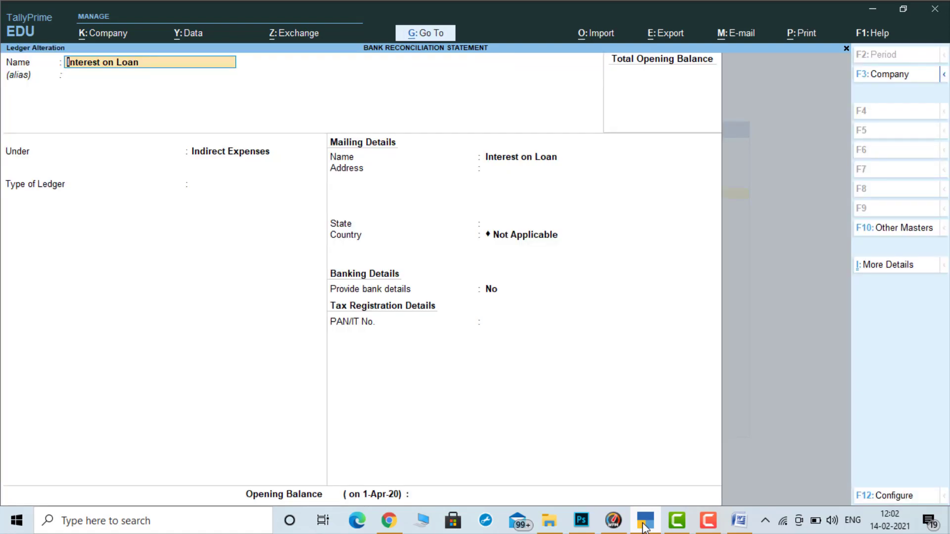
pyautogui.press('ctrl')
pyautogui.hotkey('ctrl', 'a')
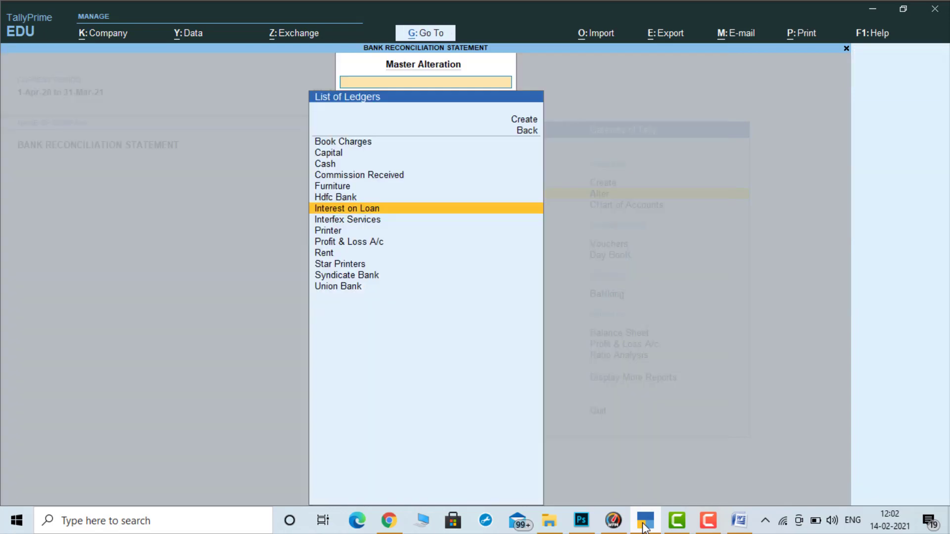
pyautogui.press('Down')
pyautogui.press('Return')
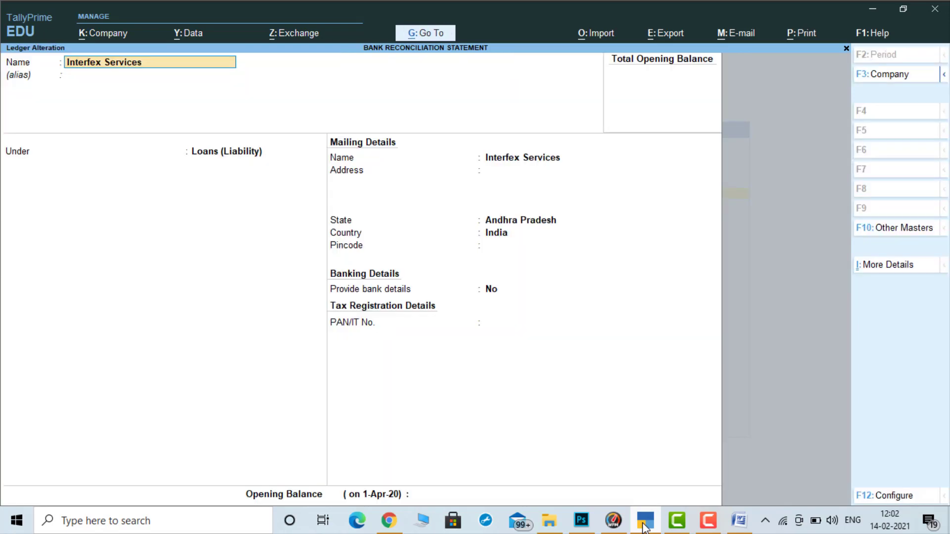
pyautogui.press('ctrl')
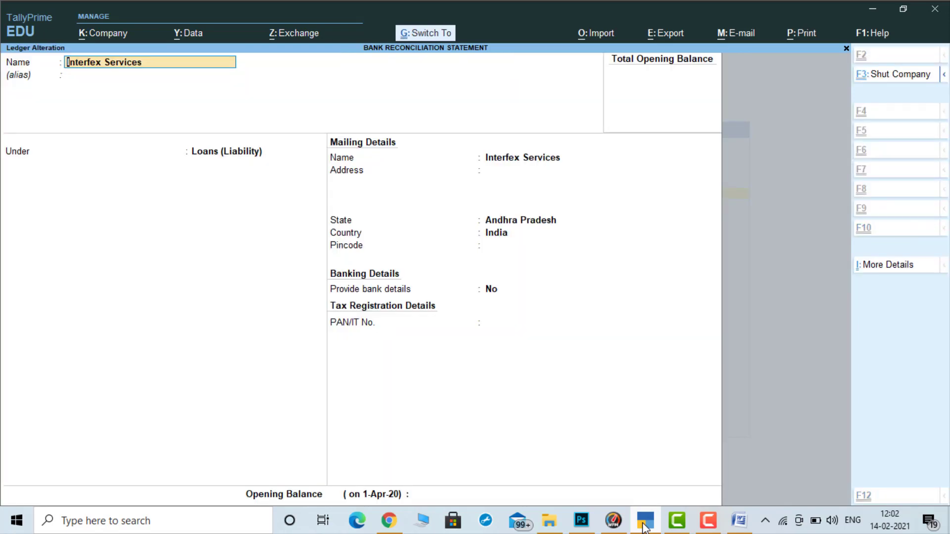
pyautogui.hotkey('ctrl', 'a')
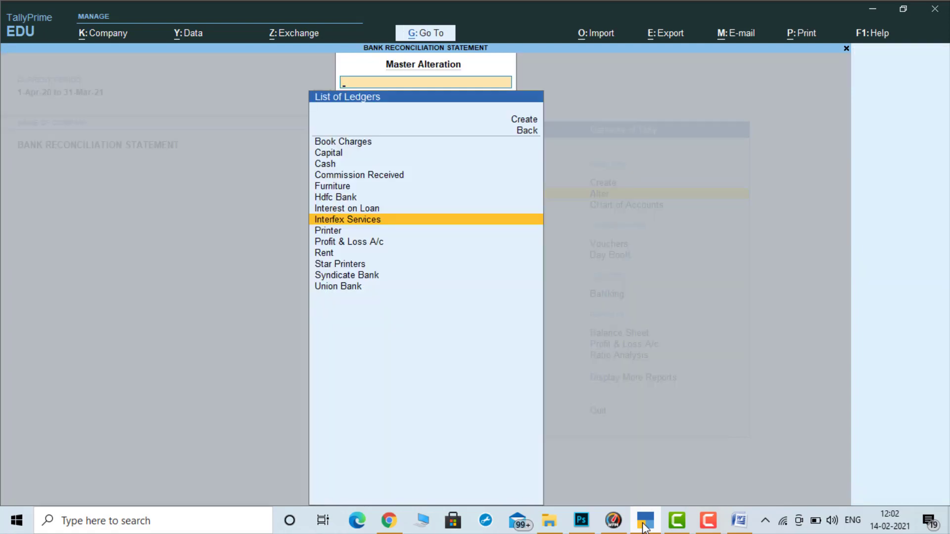
# Step: Check which groups the Printer and Rent ledgers fall under, accepting each ledger
pyautogui.press('Down')
pyautogui.press('Return')
pyautogui.press('ctrl')
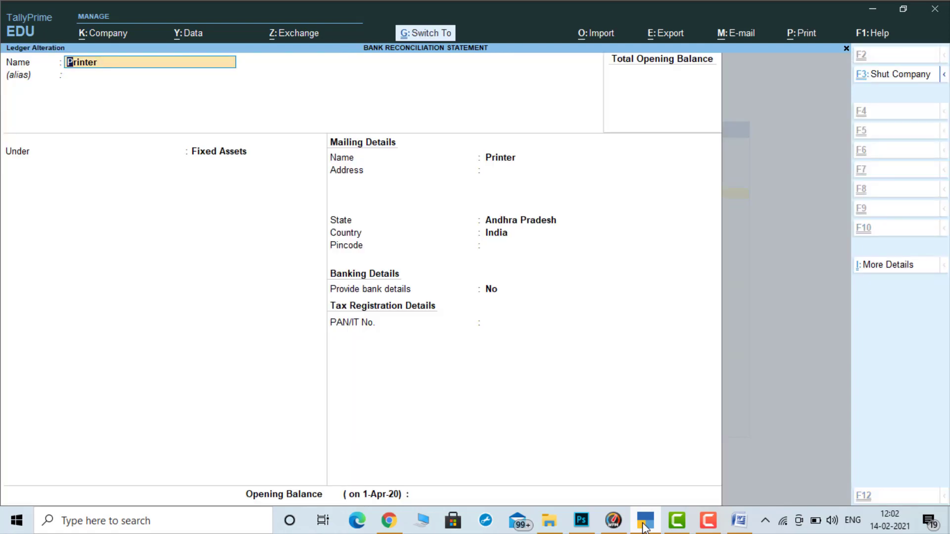
pyautogui.hotkey('ctrl', 'a')
pyautogui.press('Down')
pyautogui.press('Down')
pyautogui.press('Return')
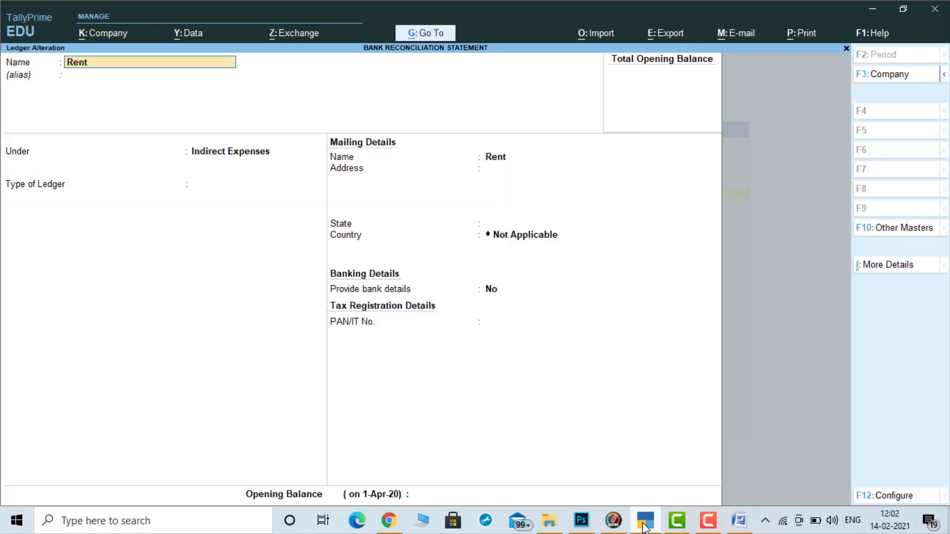
pyautogui.press('ctrl')
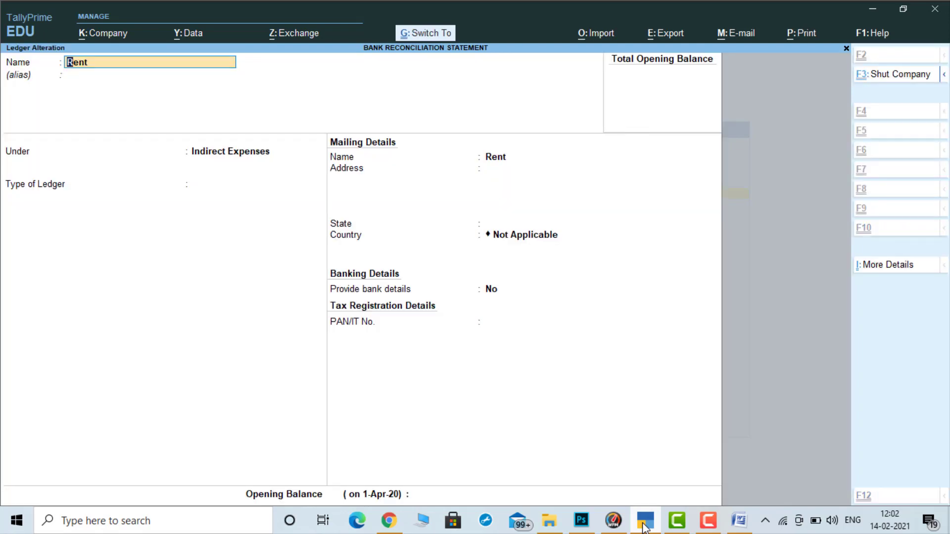
pyautogui.hotkey('ctrl', 'a')
# Step: Check which groups the Star Printers and Syndicate Bank ledgers fall under, accepting each ledger
pyautogui.press('Down')
pyautogui.press('Return')
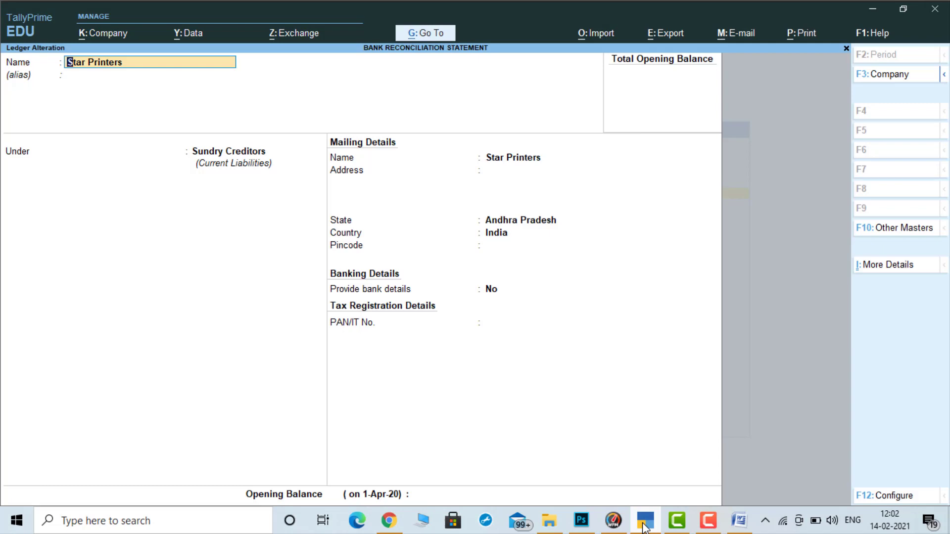
pyautogui.press('ctrl')
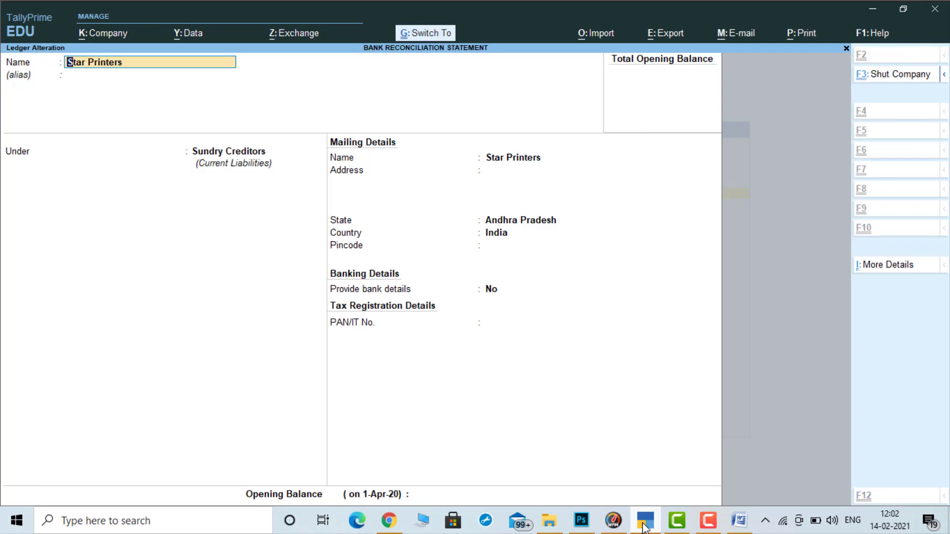
pyautogui.hotkey('ctrl', 'a')
pyautogui.press('Down')
pyautogui.press('Return')
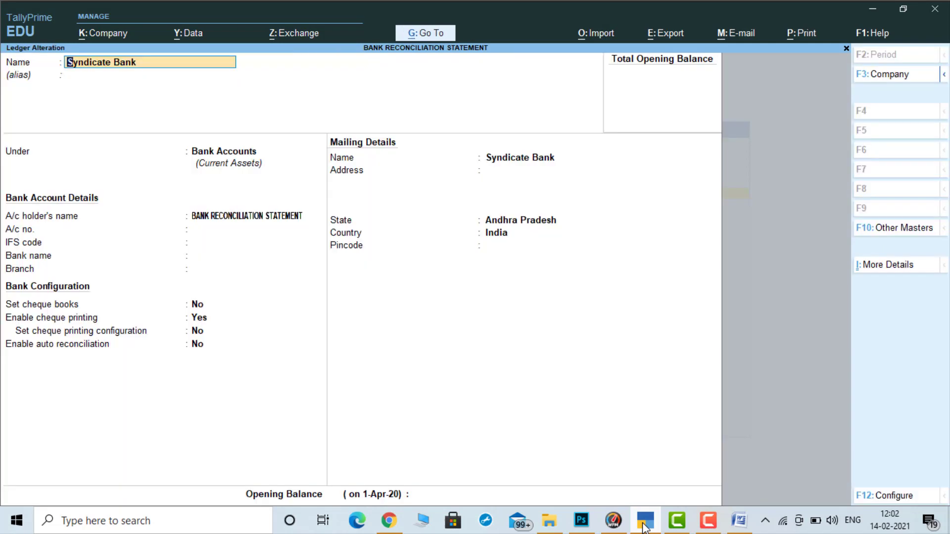
pyautogui.press('ctrl')
pyautogui.hotkey('ctrl', 'a')
# Step: Inspect the Union Bank ledger's group, accept it, and leave master alteration for the Gateway of Tally
pyautogui.press('Down')
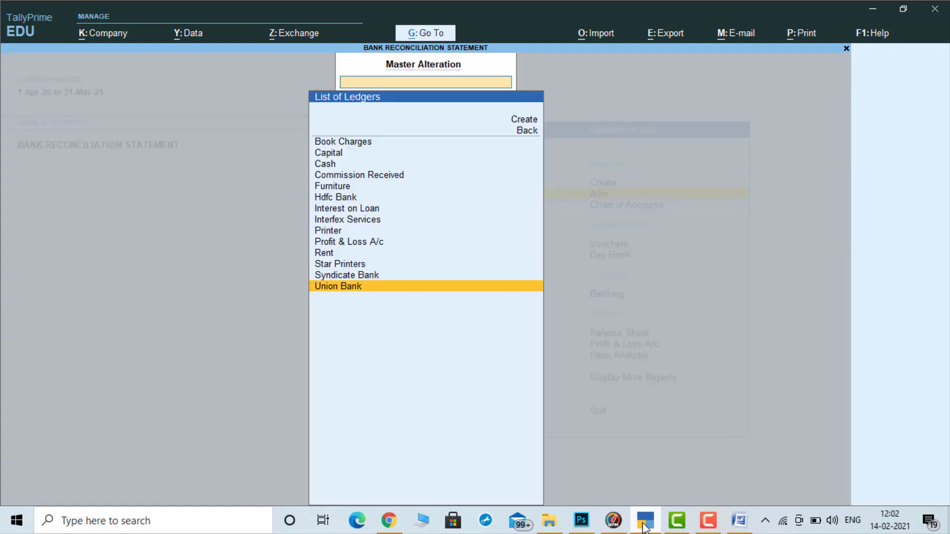
pyautogui.press('Return')
pyautogui.press('ctrl')
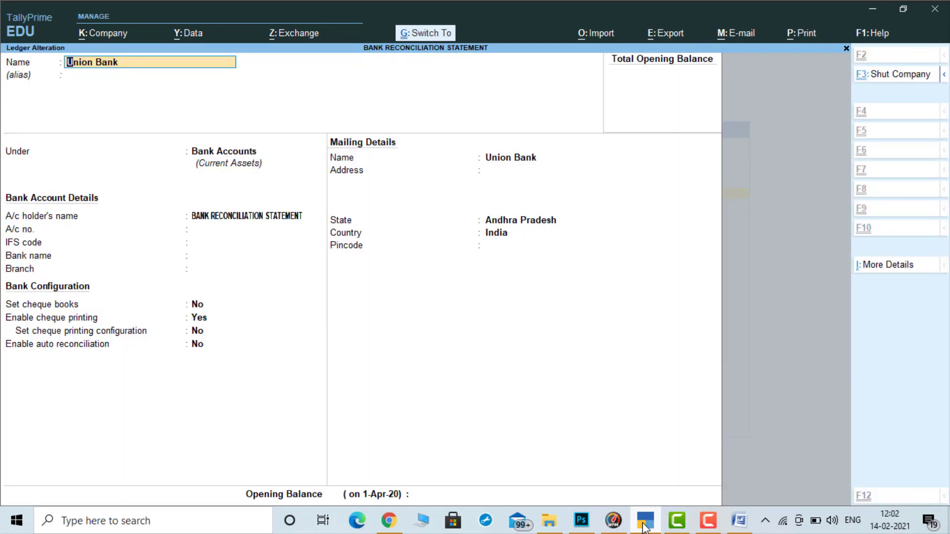
pyautogui.hotkey('ctrl', 'a')
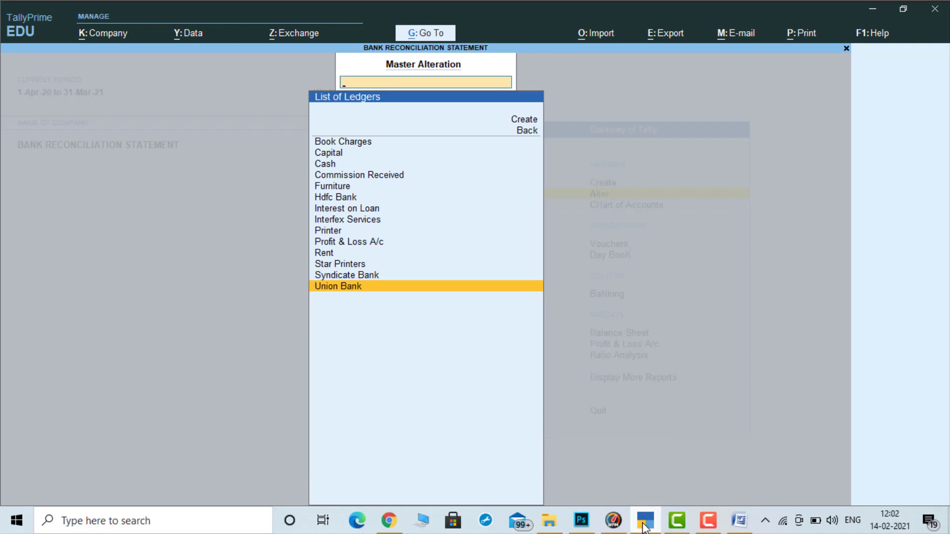
pyautogui.press('Escape')
pyautogui.press('Escape')
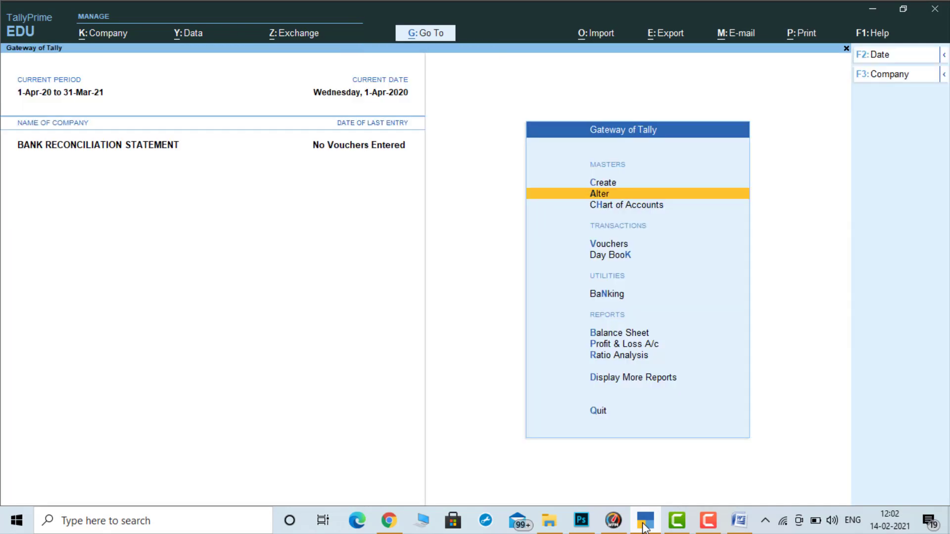
# Step: Open voucher creation, then consult the first Problem-11 transaction in Word and return to TallyPrime
pyautogui.press('Down')
pyautogui.press('Down')
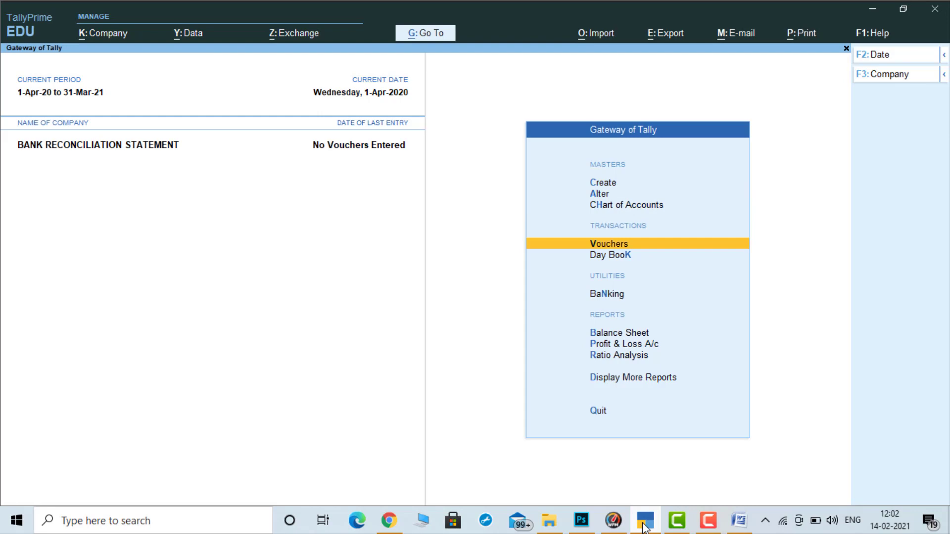
pyautogui.press('Return')
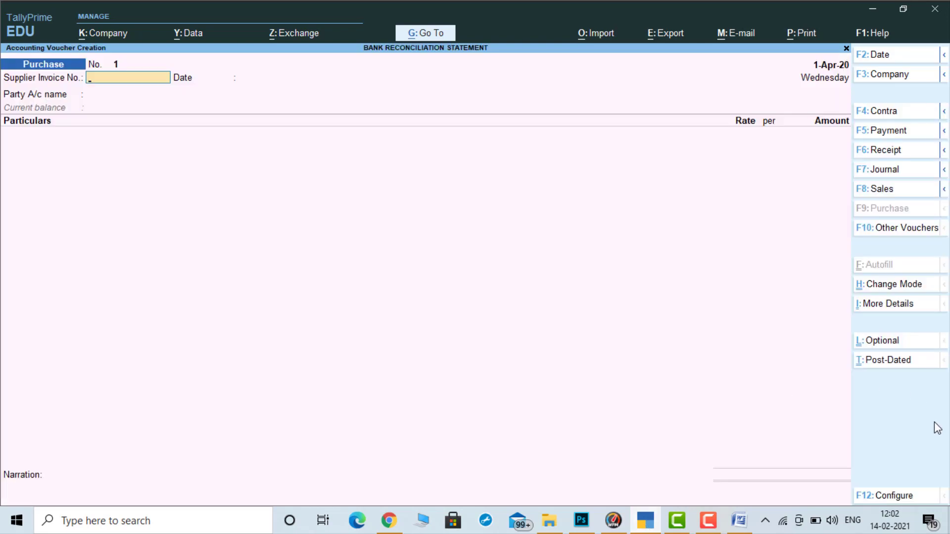
pyautogui.click(739, 521)
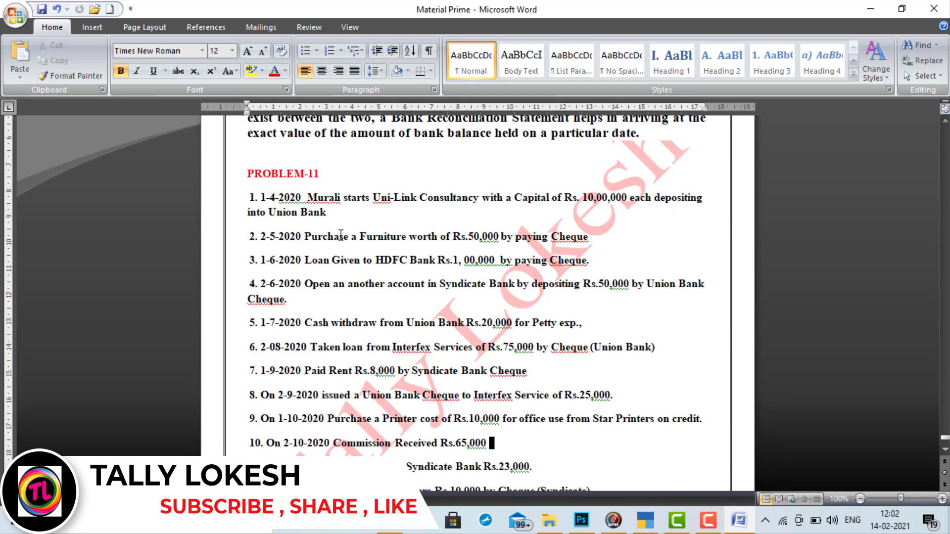
pyautogui.click(645, 521)
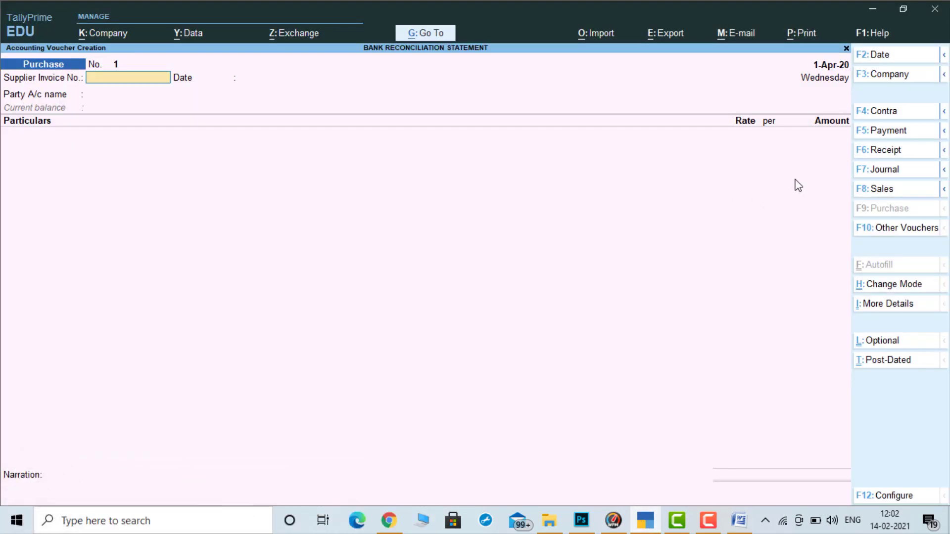
# Step: Change the voucher type to Receipt and set its date to 1-4
pyautogui.click(892, 154)
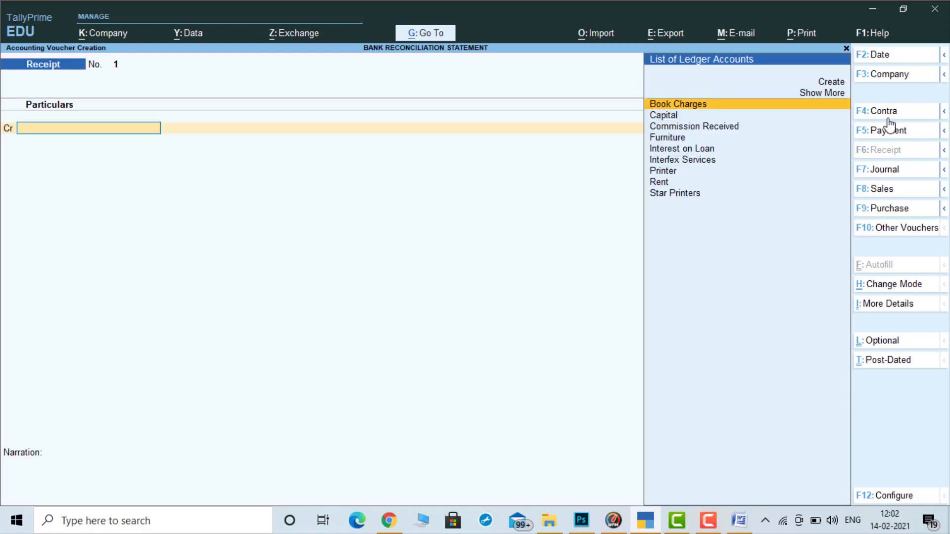
pyautogui.click(883, 56)
pyautogui.write('1-')
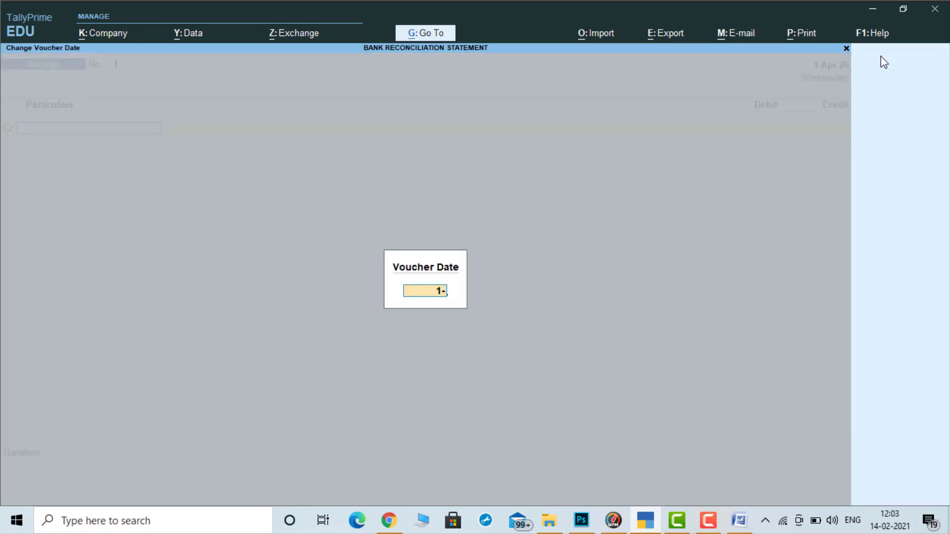
pyautogui.write('4')
pyautogui.press('Return')
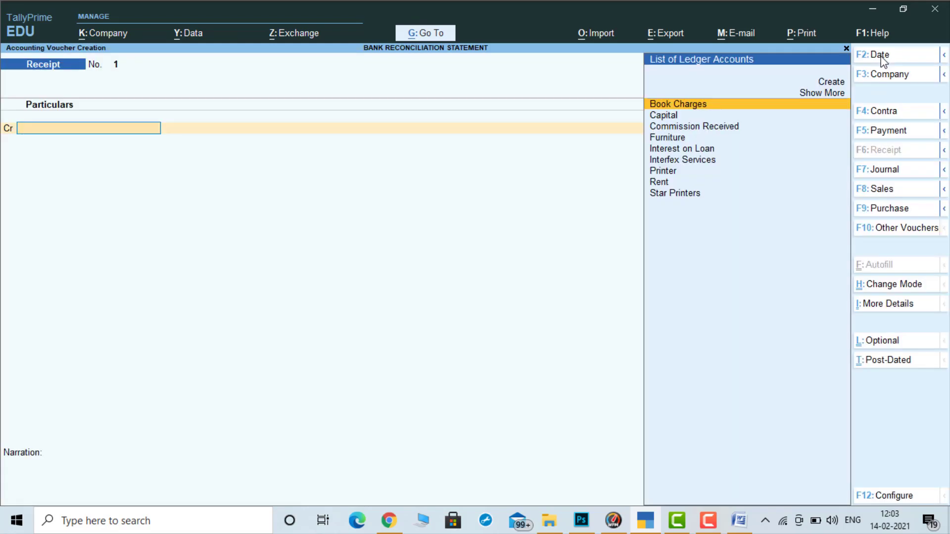
# Step: Credit the Capital ledger with 10,00,000 and debit Union Bank for the same amount in the receipt voucher
pyautogui.press('Down')
pyautogui.press('Return')
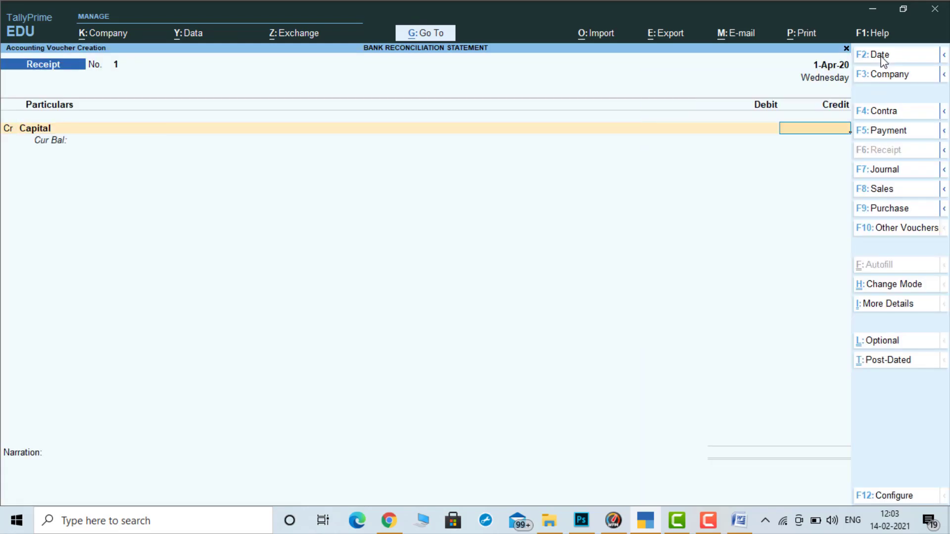
pyautogui.write('10,00,00')
pyautogui.write('0')
pyautogui.press('Return')
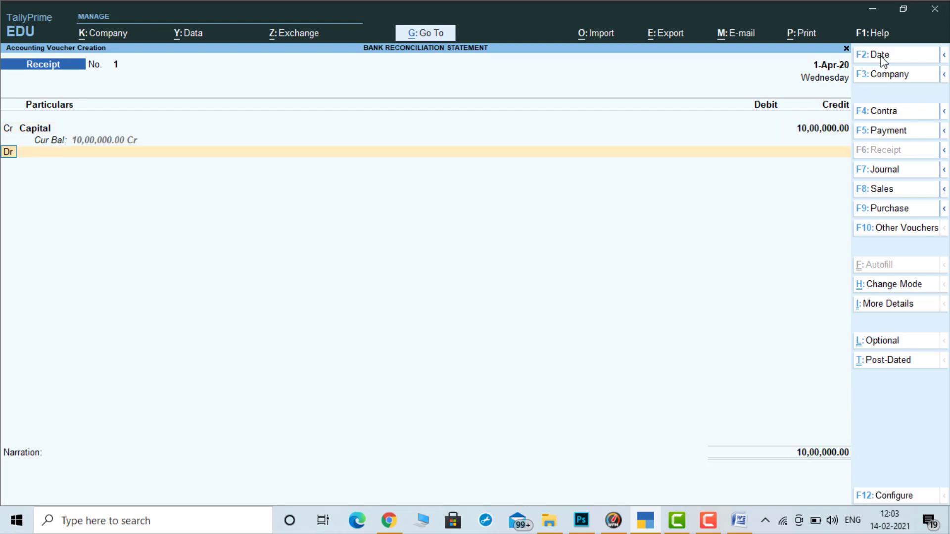
pyautogui.press('Return')
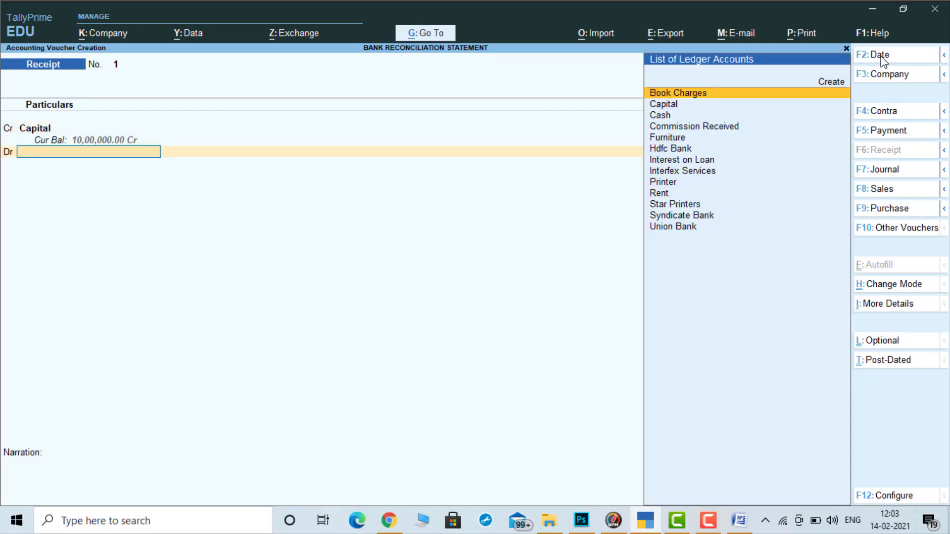
pyautogui.write('UN')
pyautogui.press('Return')
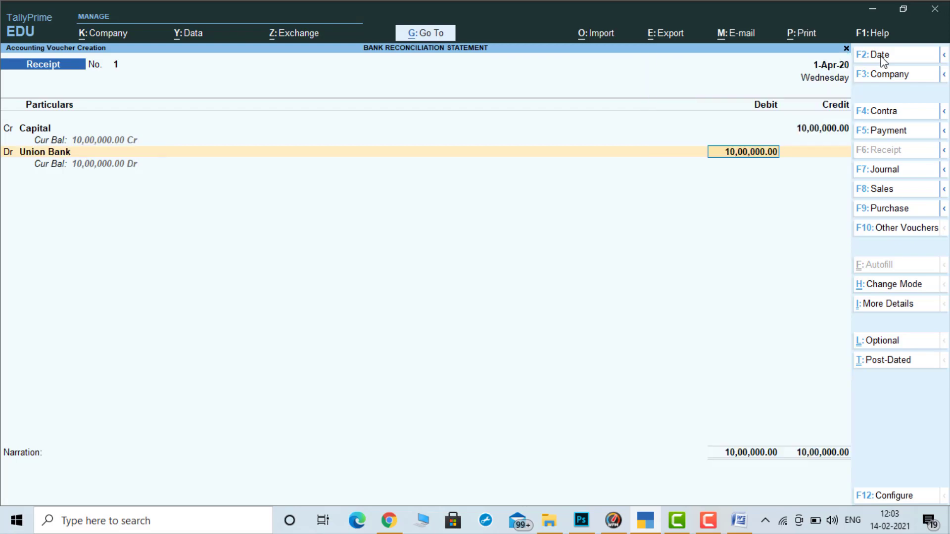
# Step: Accept the Union Bank allocation as Cheque/DD dated 1-Apr-20 with blank instrument number and bank, and save the receipt without narration
pyautogui.press('Return')
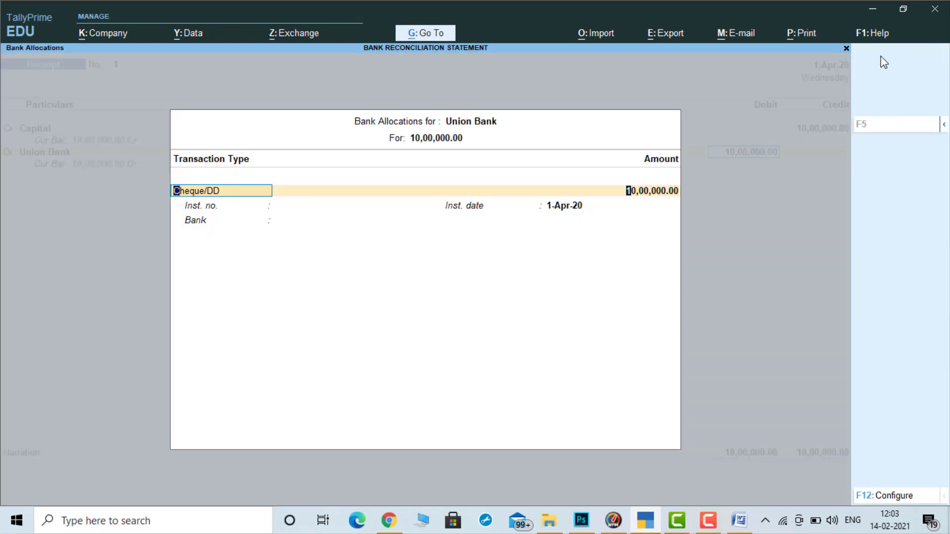
pyautogui.press('Return')
pyautogui.press('Return')
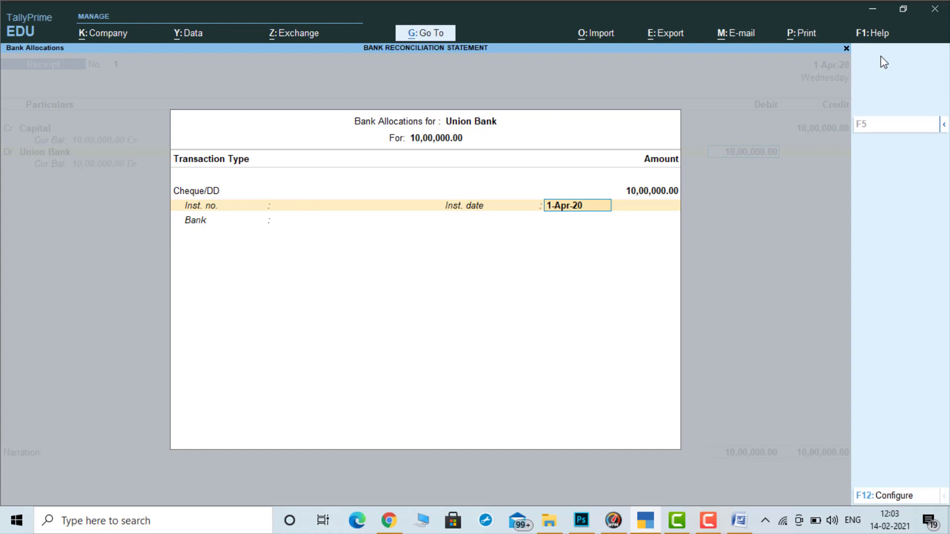
pyautogui.press('Return')
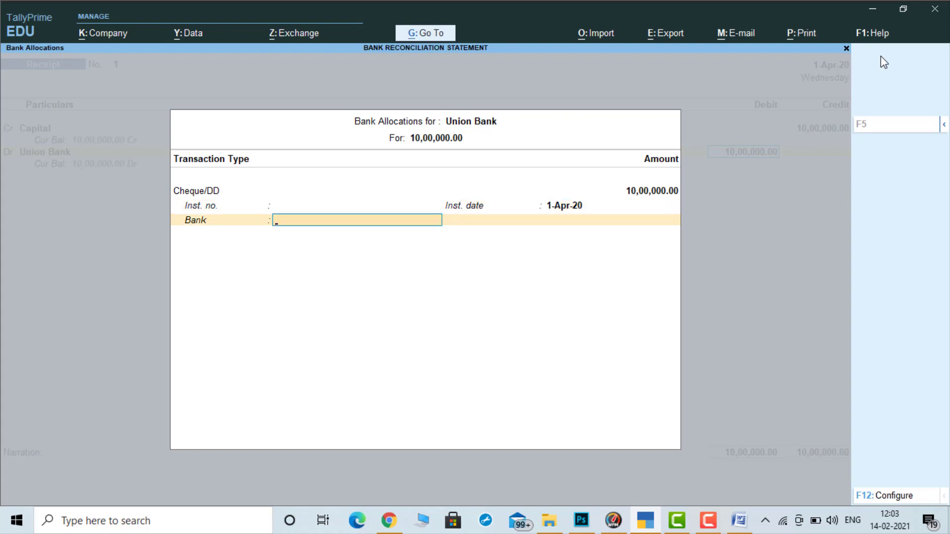
pyautogui.press('Return')
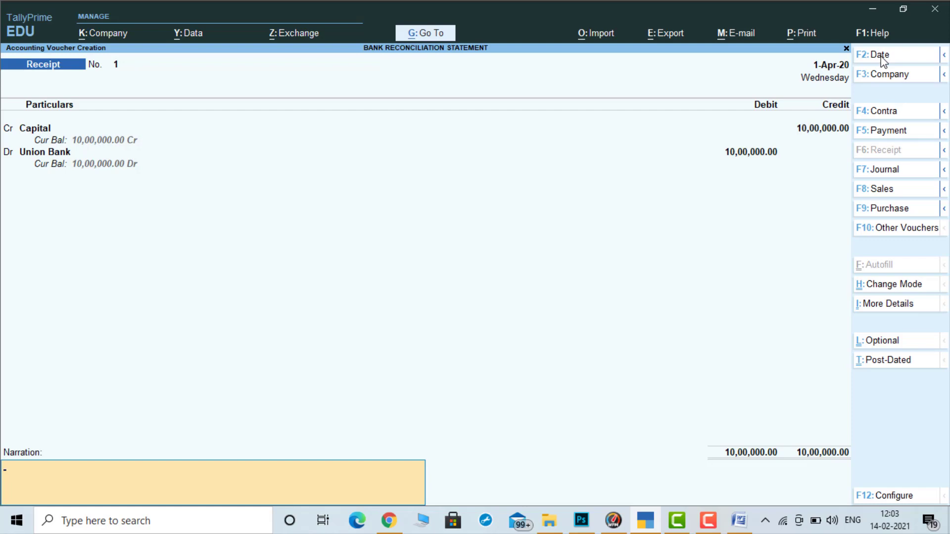
pyautogui.press('Return')
pyautogui.press('Return')
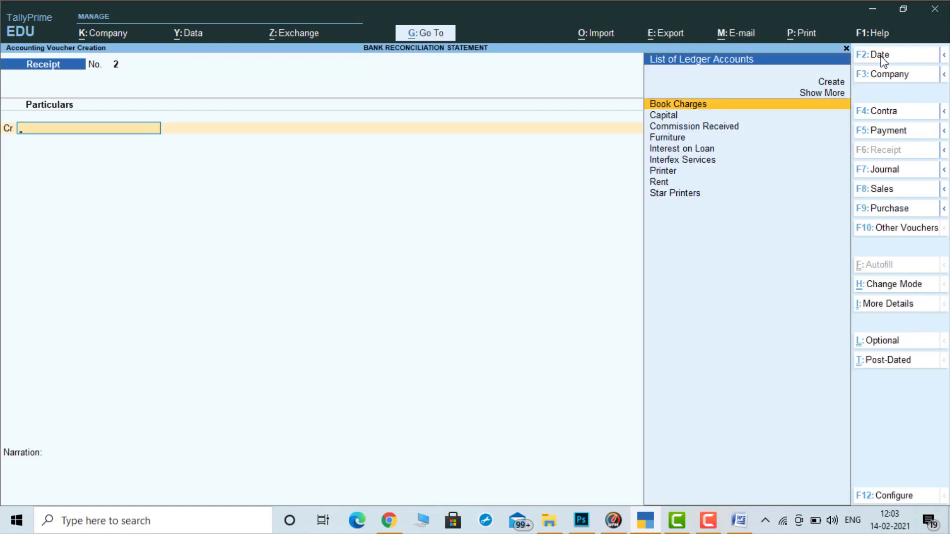
# Step: Check the second Problem-11 transaction in Word, return to TallyPrime, and start a Payment voucher debiting the Furniture ledger
pyautogui.click(739, 525)
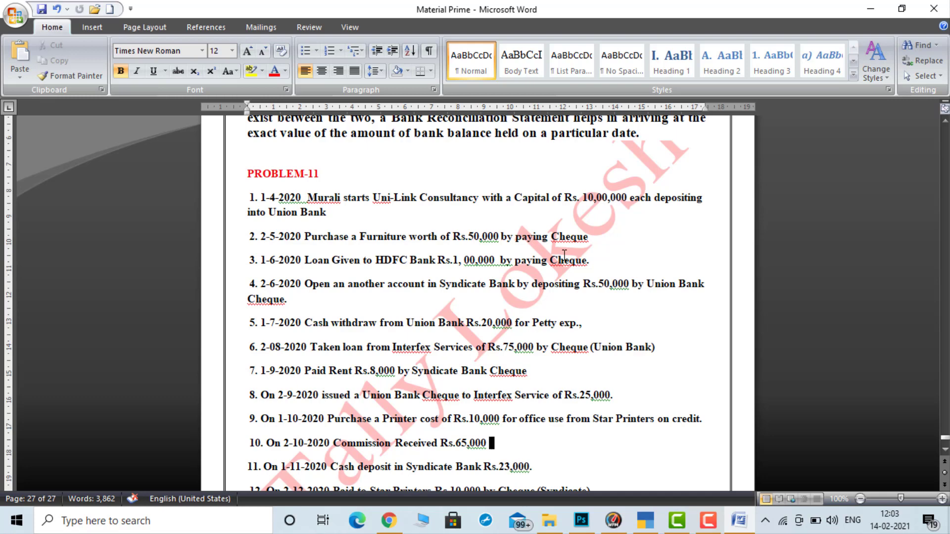
pyautogui.click(646, 520)
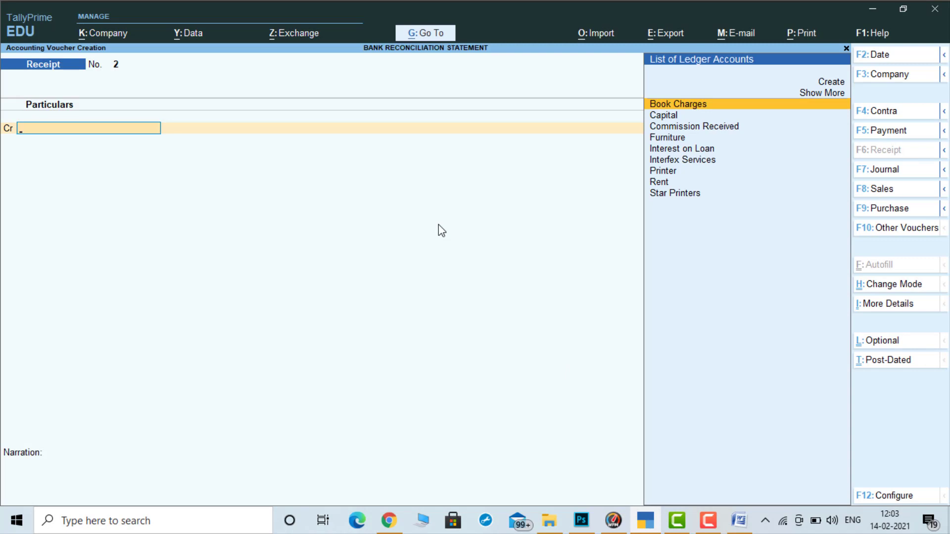
pyautogui.press('F5')
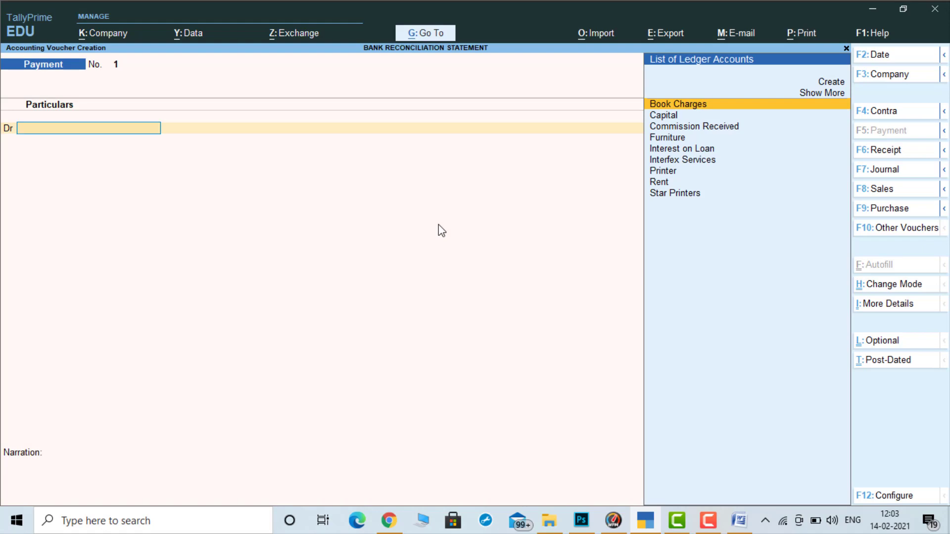
pyautogui.press('Down')
pyautogui.press('Down')
pyautogui.press('Down')
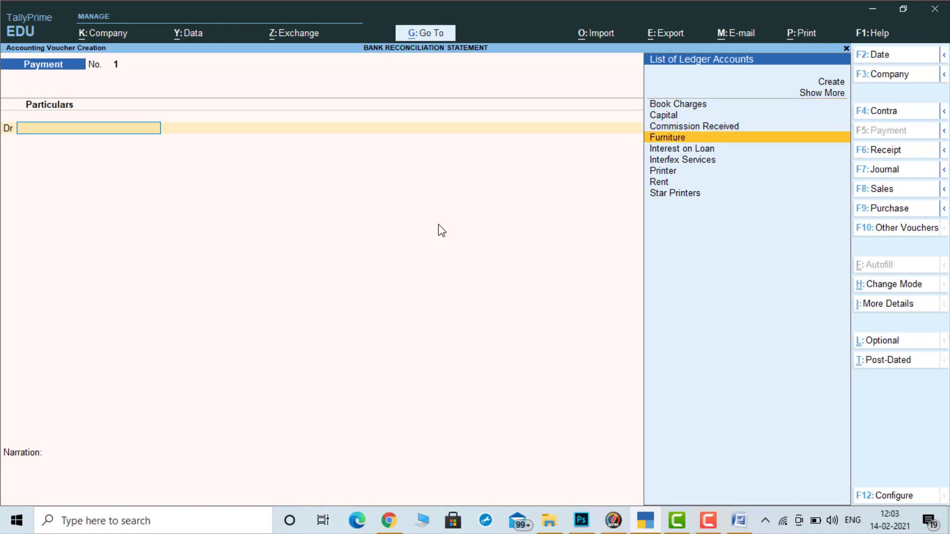
pyautogui.press('Return')
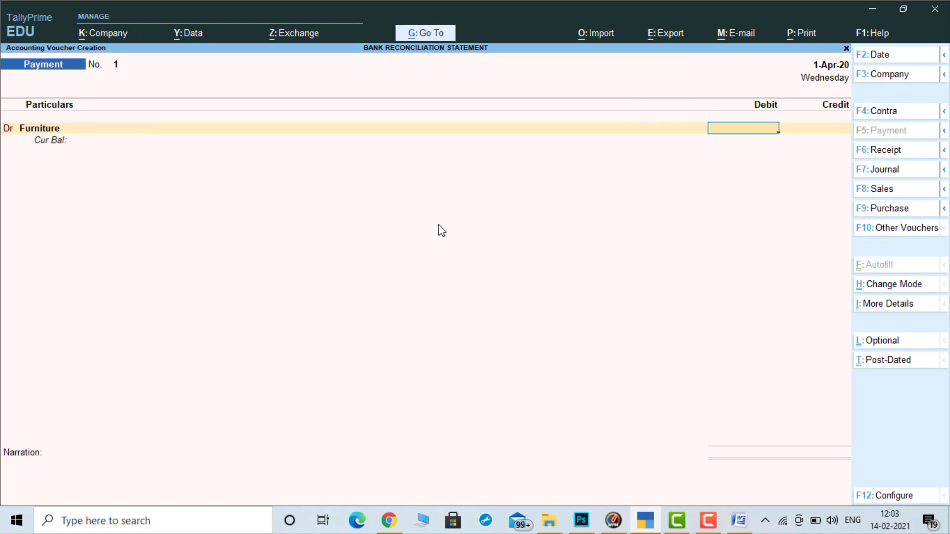
# Step: Set the payment voucher date to 2-5 and enter 50,000 as the Furniture debit amount
pyautogui.click(884, 60)
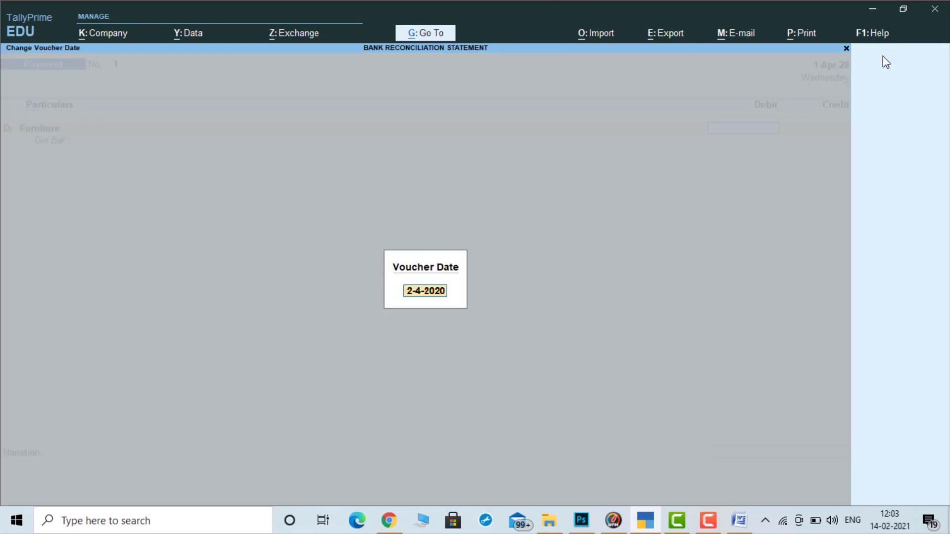
pyautogui.write('2-5')
pyautogui.press('Return')
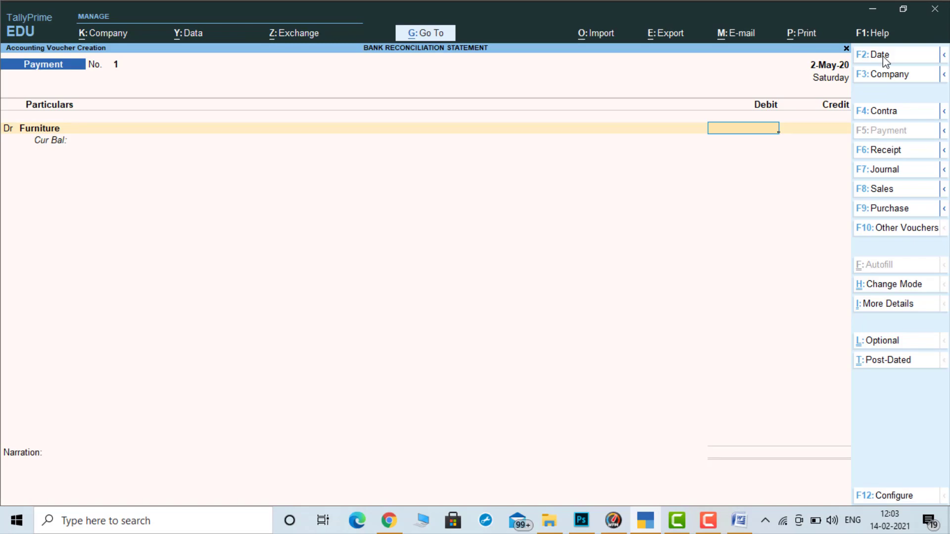
pyautogui.write('500000')
pyautogui.press('BackSpace')
pyautogui.press('Return')
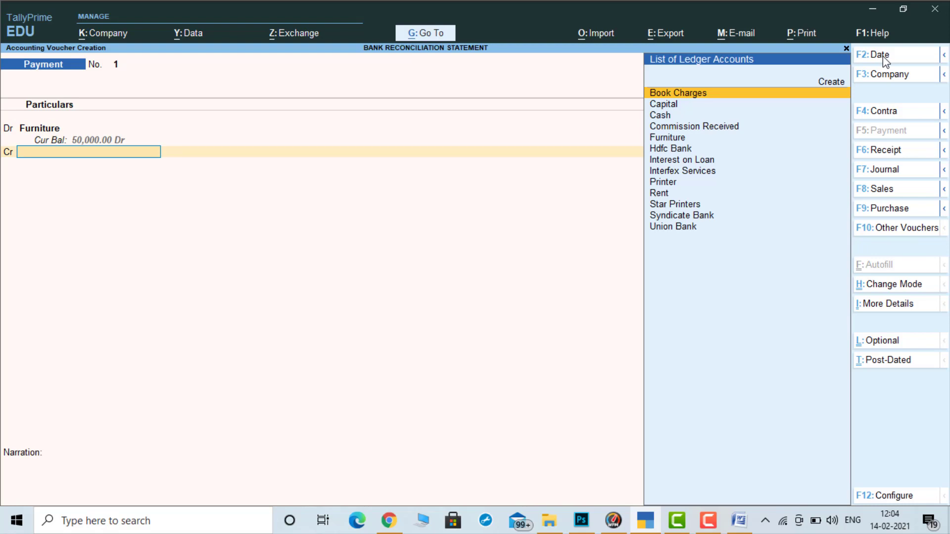
# Step: Credit the Union Bank ledger with 50,000 in the furniture payment voucher
pyautogui.write('u')
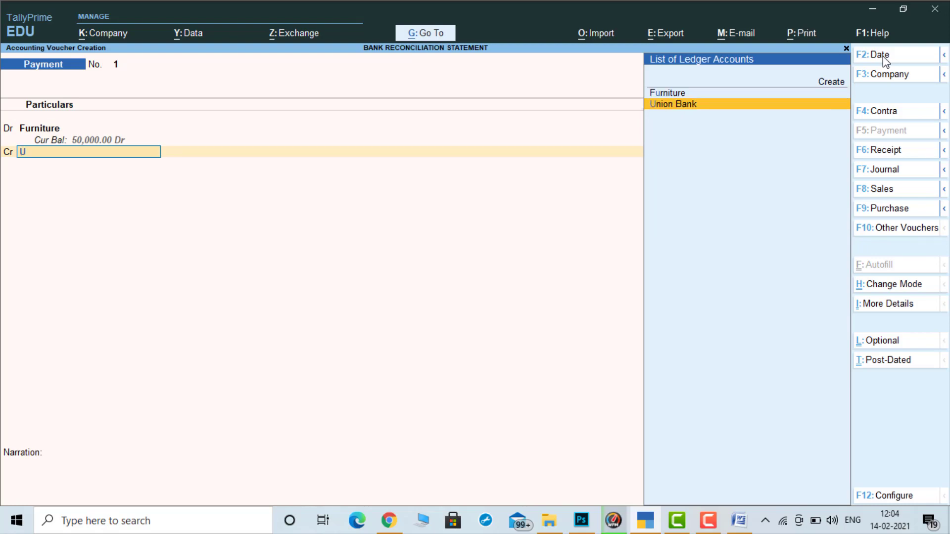
pyautogui.press('Return')
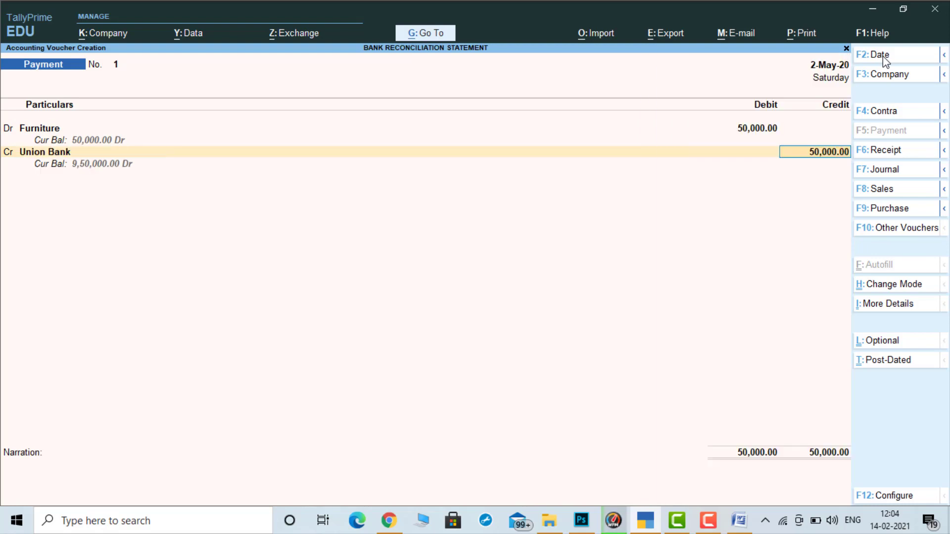
pyautogui.press('Return')
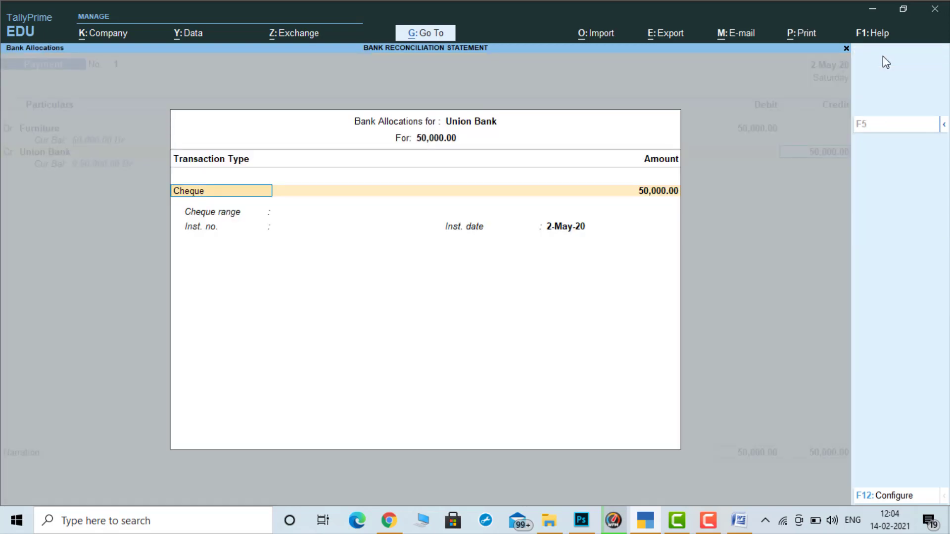
# Step: Accept the Union Bank allocation as Cheque, range Not Applicable, dated 2-May-20 with blank instrument number, and save the payment without narration
pyautogui.press('Return')
pyautogui.press('Return')
pyautogui.press('Return')
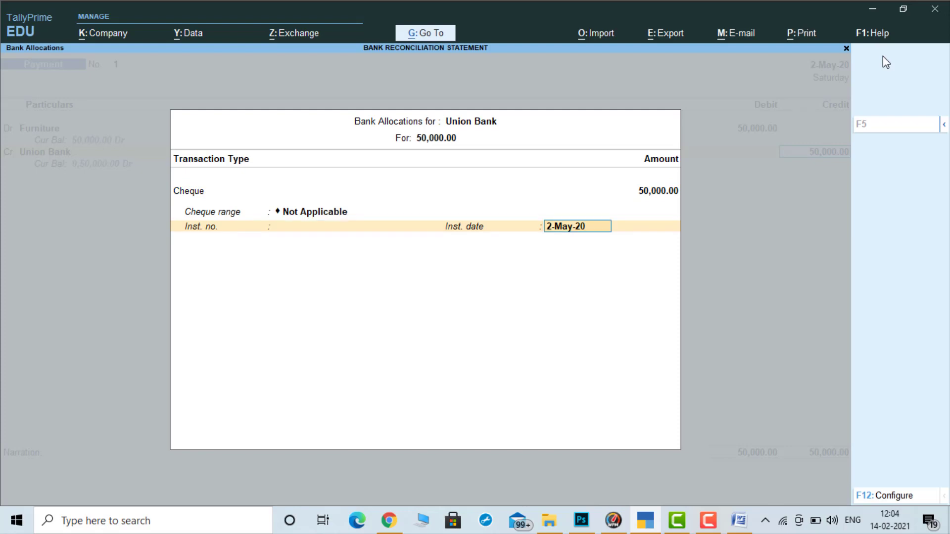
pyautogui.press('BackSpace')
pyautogui.press('BackSpace')
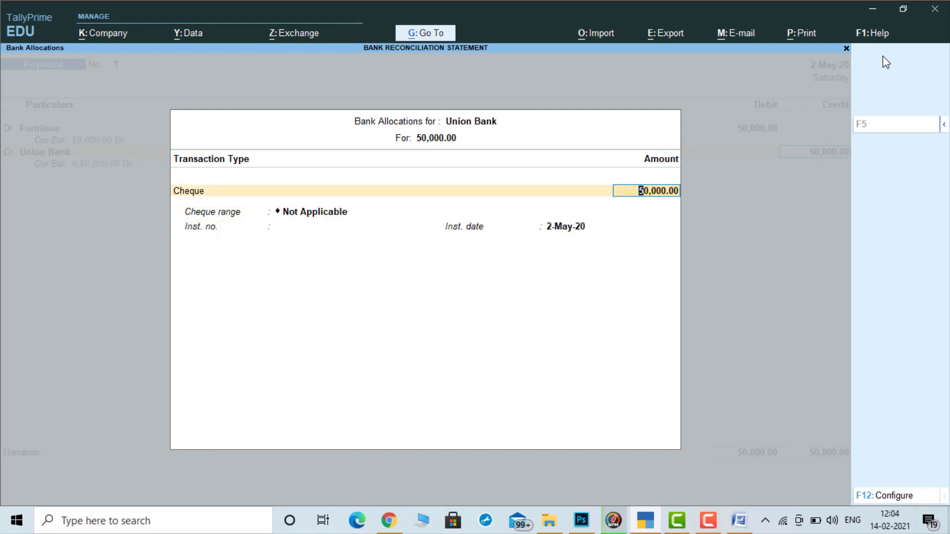
pyautogui.press('Return')
pyautogui.press('Return')
pyautogui.press('Return')
pyautogui.press('Return')
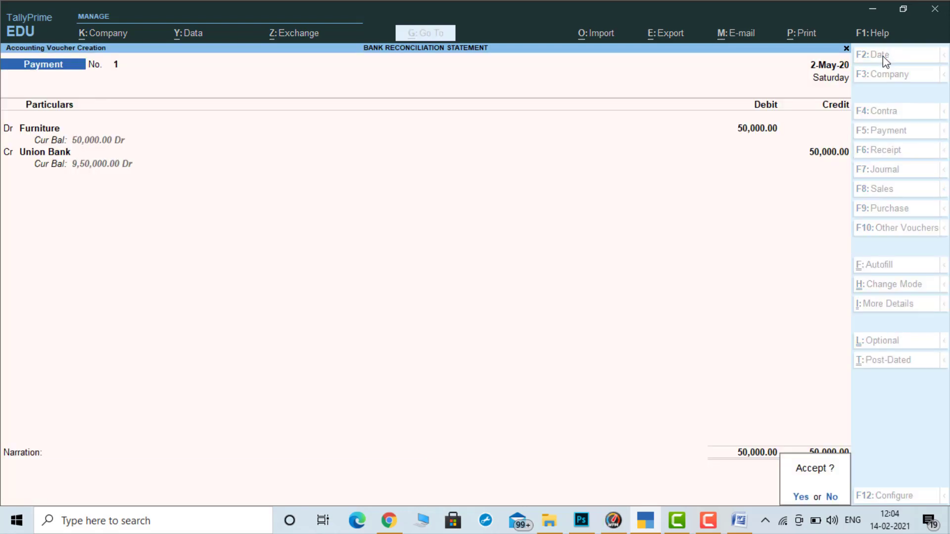
pyautogui.press('Return')
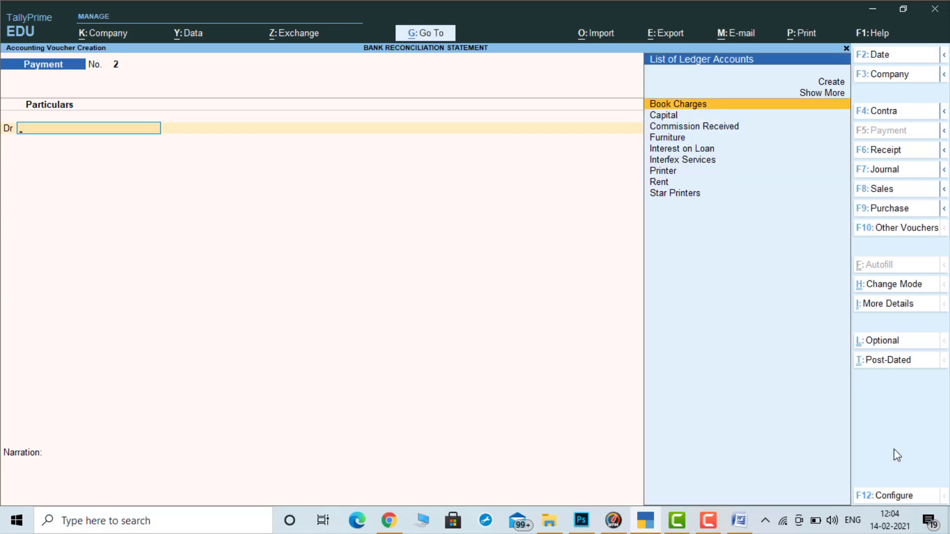
# Step: Check the third Problem-11 transaction in Word, return to TallyPrime, and set the new payment voucher's date to 1-6
pyautogui.click(737, 527)
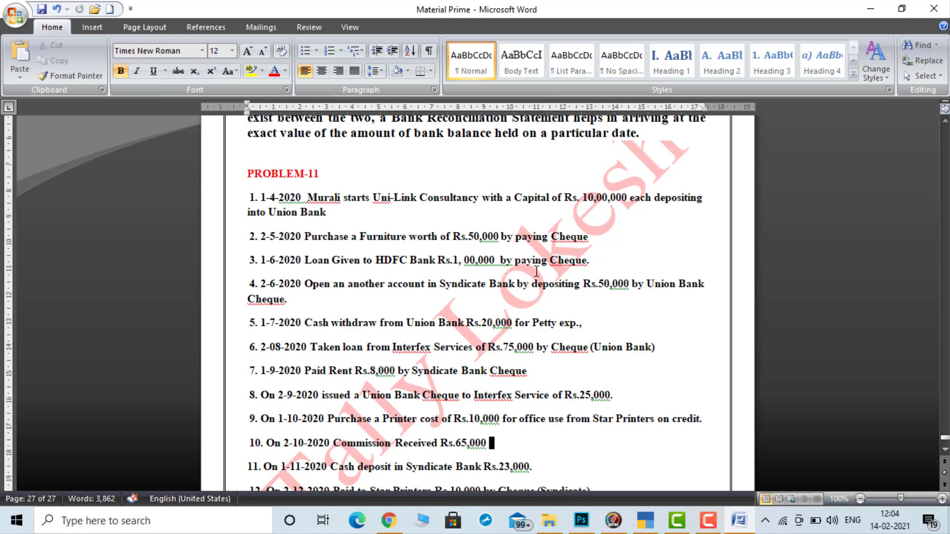
pyautogui.moveTo(703, 525)
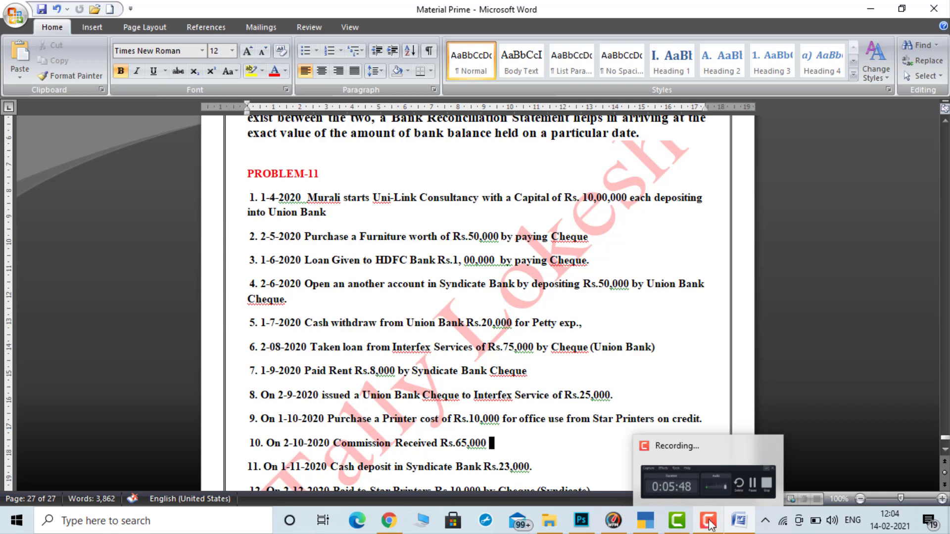
pyautogui.click(646, 523)
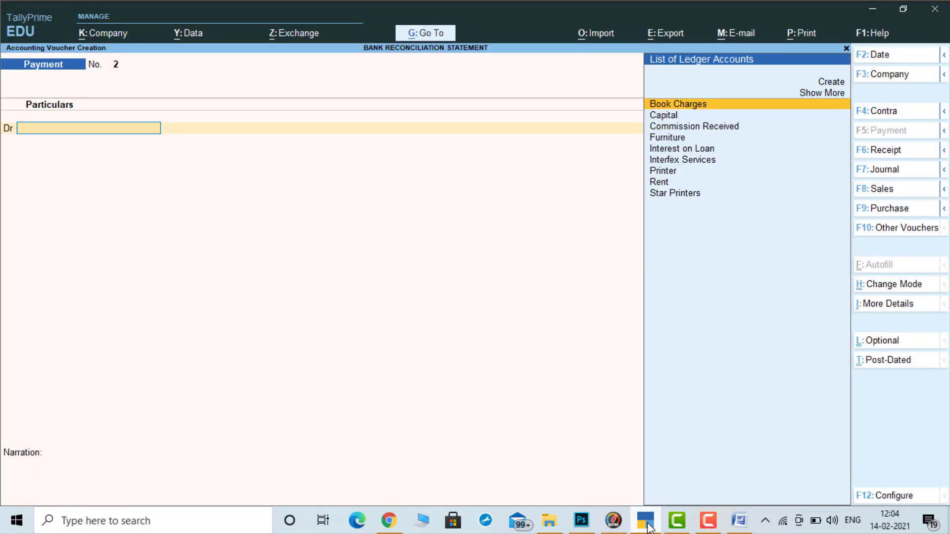
pyautogui.click(889, 57)
pyautogui.write('1-6')
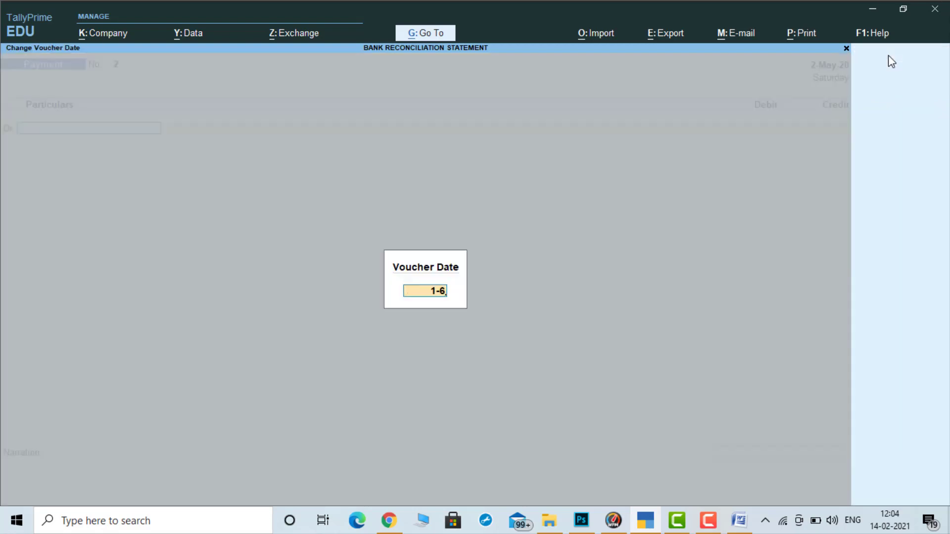
pyautogui.press('Return')
# Step: Debit the Hdfc Bank ledger with 1,00,000 and accept its allocation as Cheque/DD dated 1-Jun-20 with blank instrument number and bank
pyautogui.write('H')
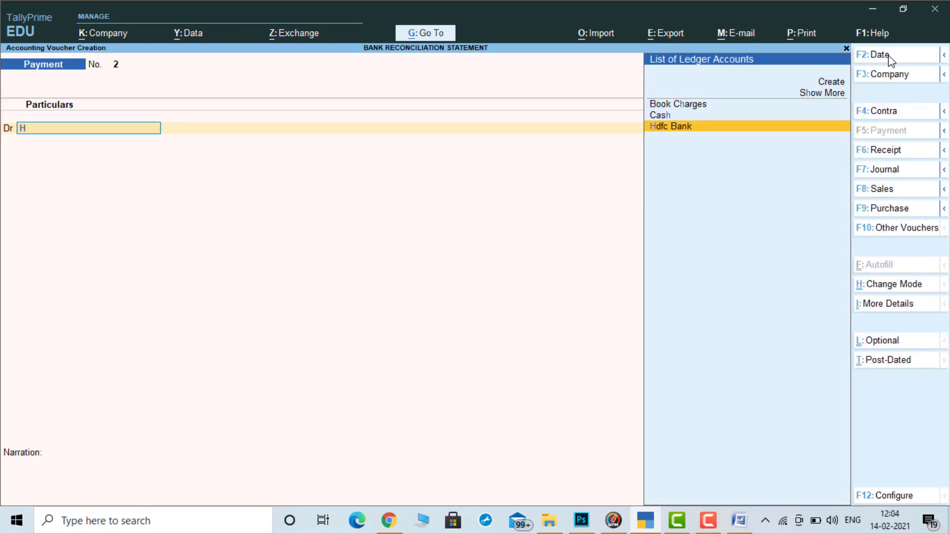
pyautogui.press('Return')
pyautogui.write('100000')
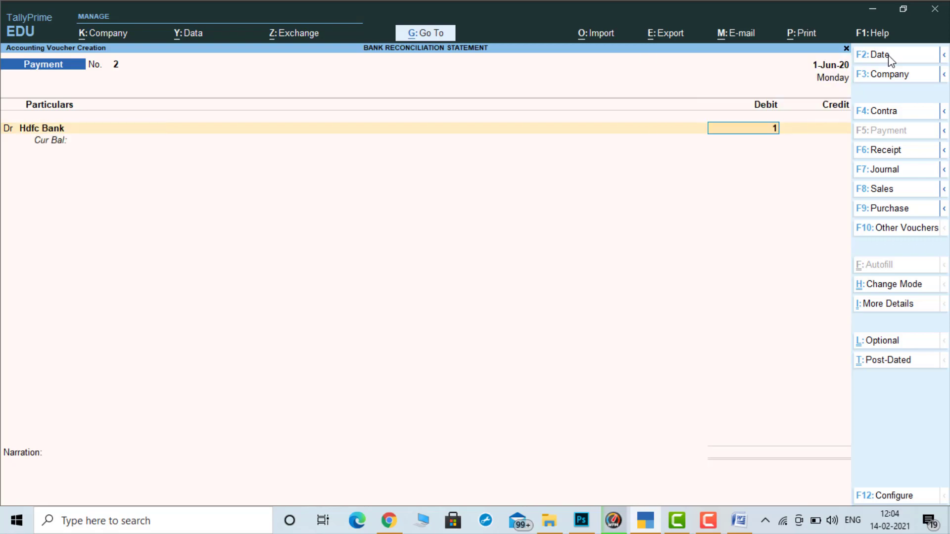
pyautogui.press('Return')
pyautogui.press('Return')
pyautogui.press('Return')
pyautogui.press('Return')
pyautogui.press('Return')
pyautogui.press('Return')
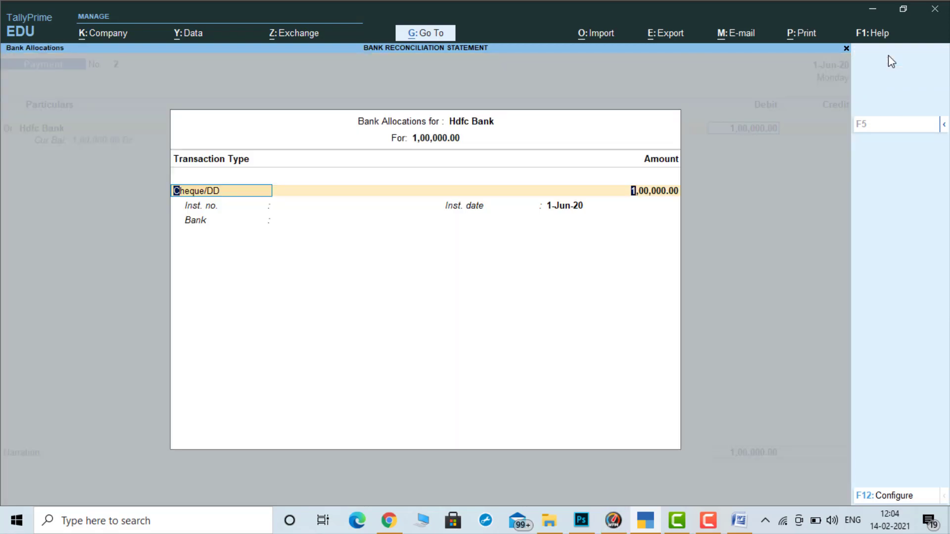
pyautogui.press('Return')
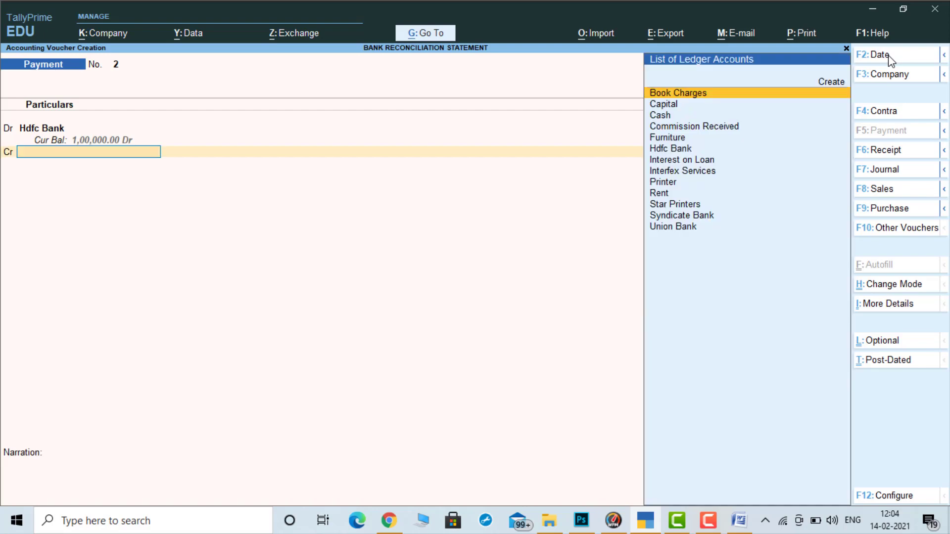
# Step: Credit the Union Bank ledger with 1,00,000 in the Hdfc Bank loan payment voucher
pyautogui.write('Uni')
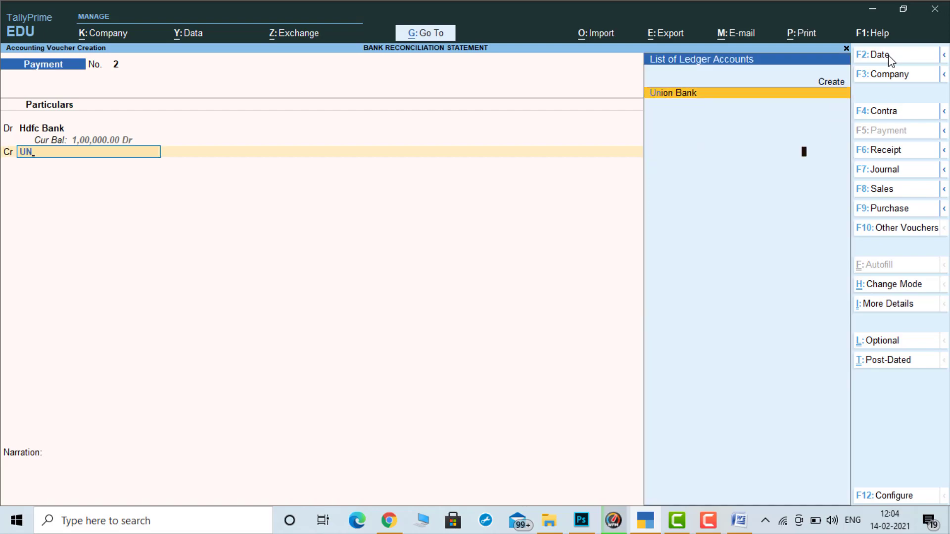
pyautogui.press('Return')
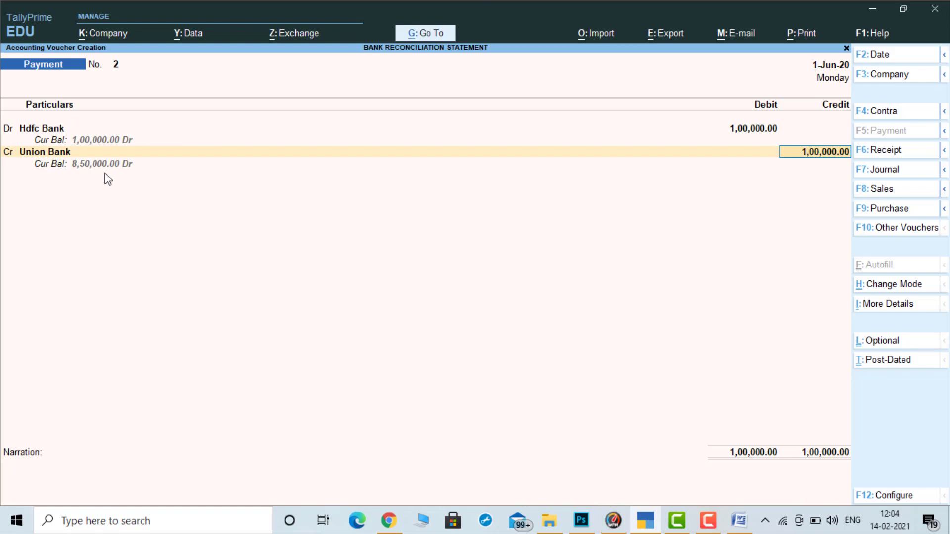
pyautogui.press('Return')
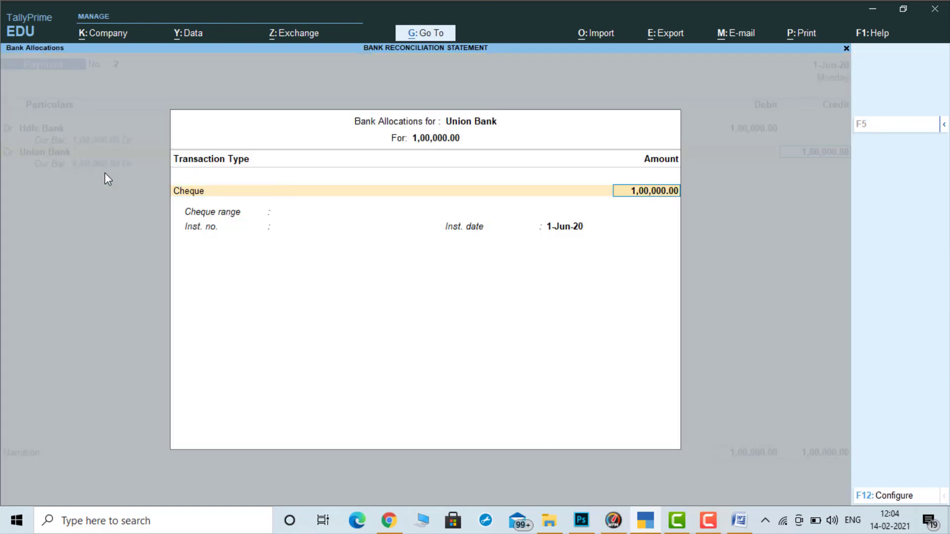
# Step: Accept the Union Bank allocation as Cheque dated 1-Jun-20 with blank instrument number, and save the loan payment without narration
pyautogui.press('Return')
pyautogui.press('Return')
pyautogui.press('Return')
pyautogui.press('Return')
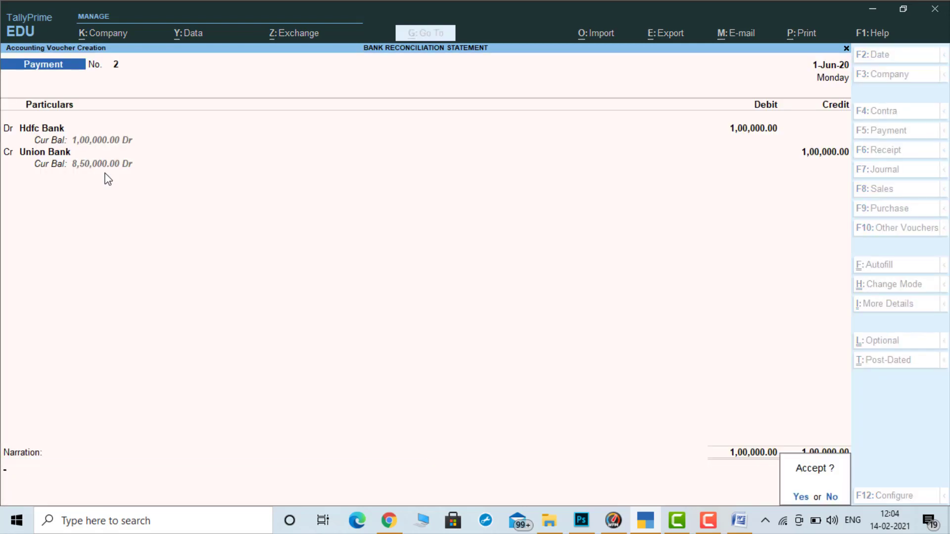
pyautogui.press('Return')
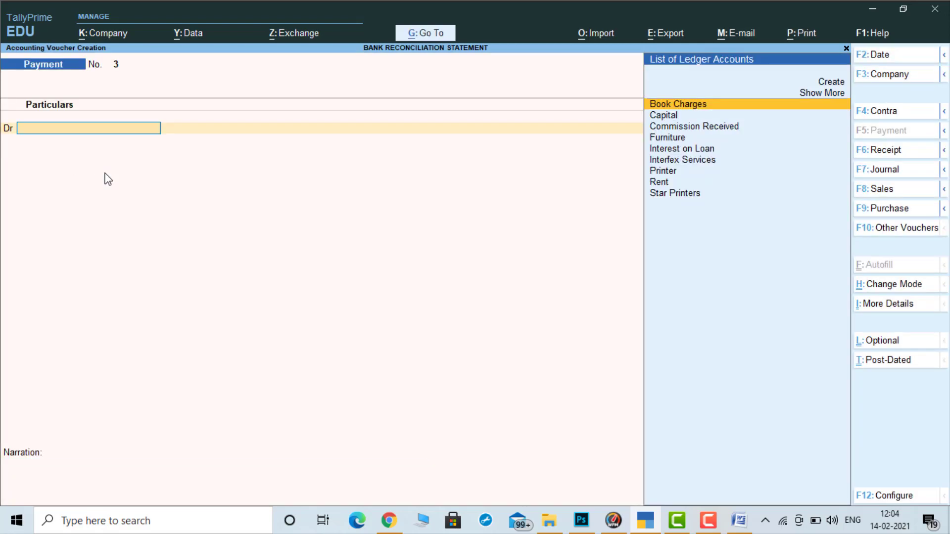
# Step: Check the fourth Problem-11 transaction in Word, return to TallyPrime, and start a Contra voucher crediting the Union Bank ledger
pyautogui.click(738, 521)
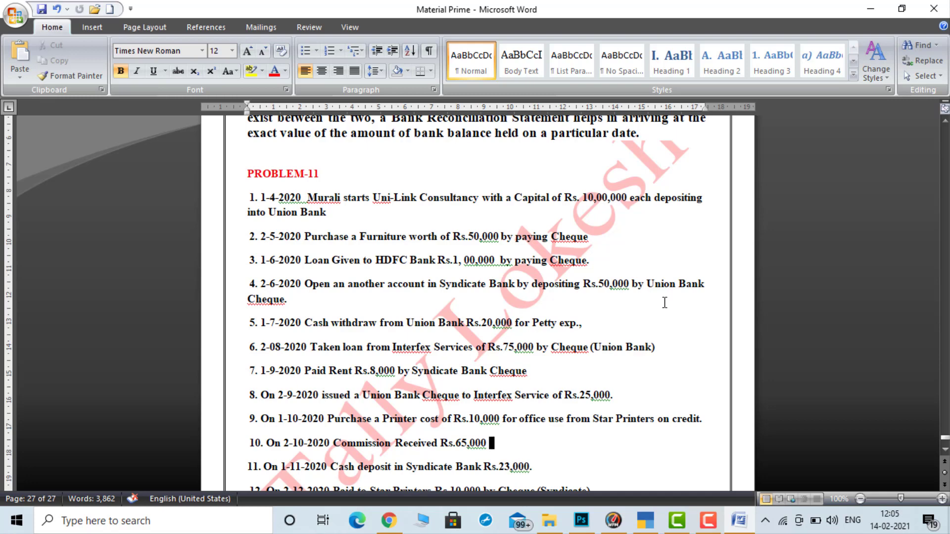
pyautogui.click(646, 522)
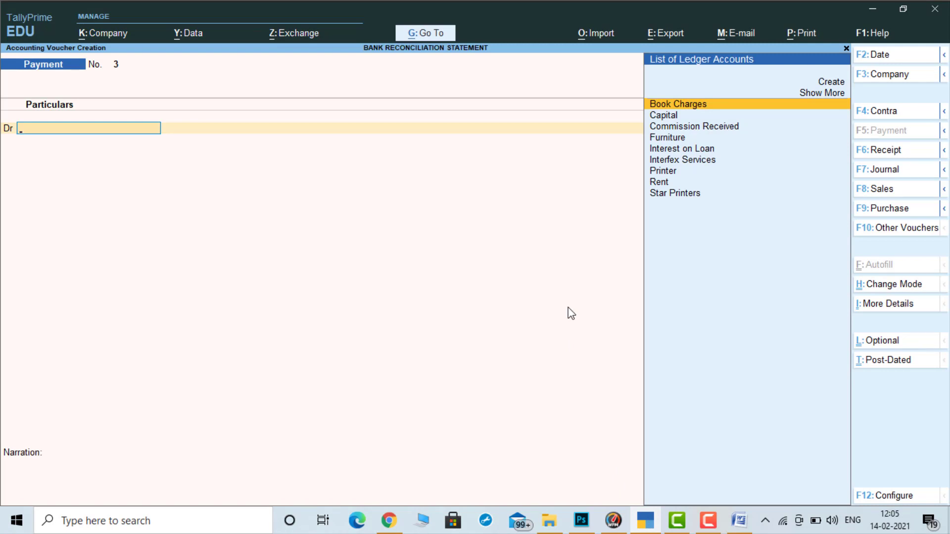
pyautogui.press('F4')
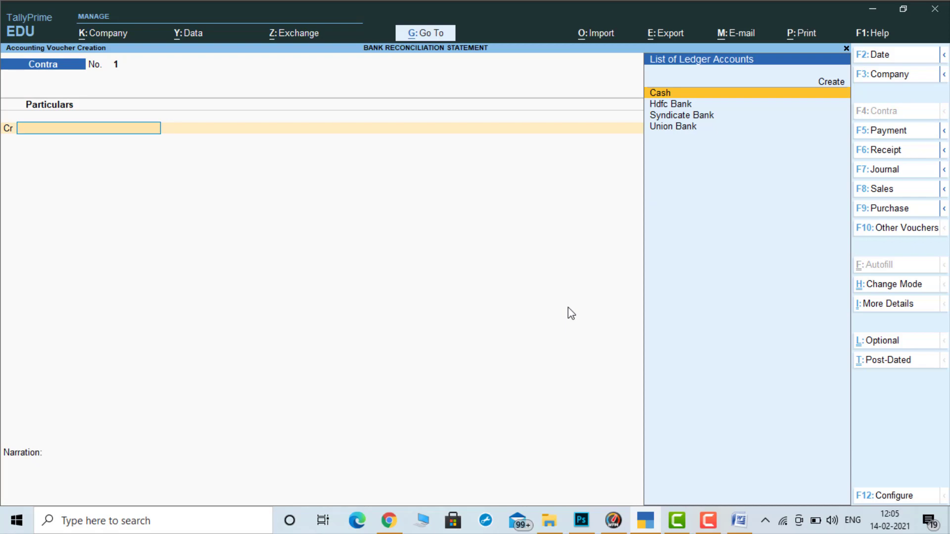
pyautogui.press('Down')
pyautogui.press('Down')
pyautogui.press('Down')
pyautogui.press('Return')
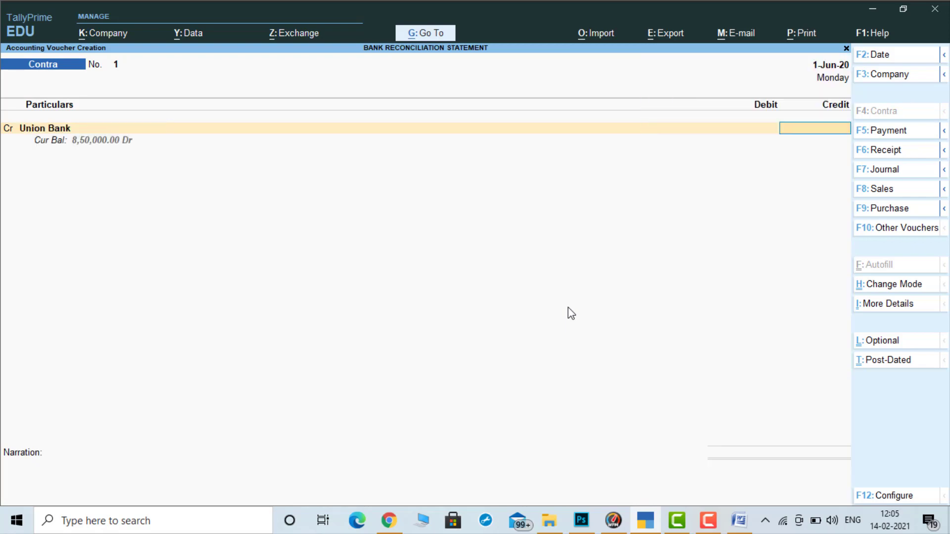
# Step: Recheck the deposit amount in Word, then credit Union Bank with 50,000 and accept its Cheque allocation dated 1-Jun-20
pyautogui.click(739, 520)
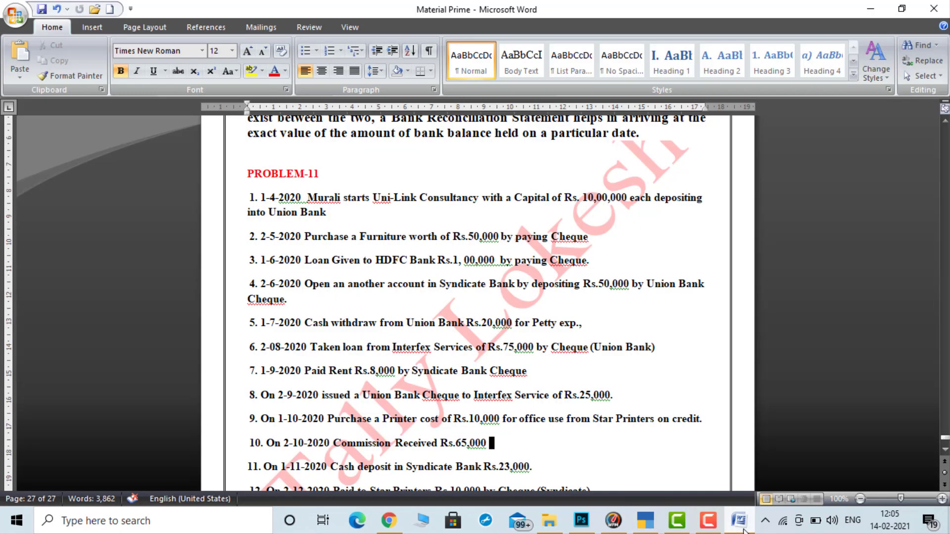
pyautogui.click(744, 530)
pyautogui.write('50')
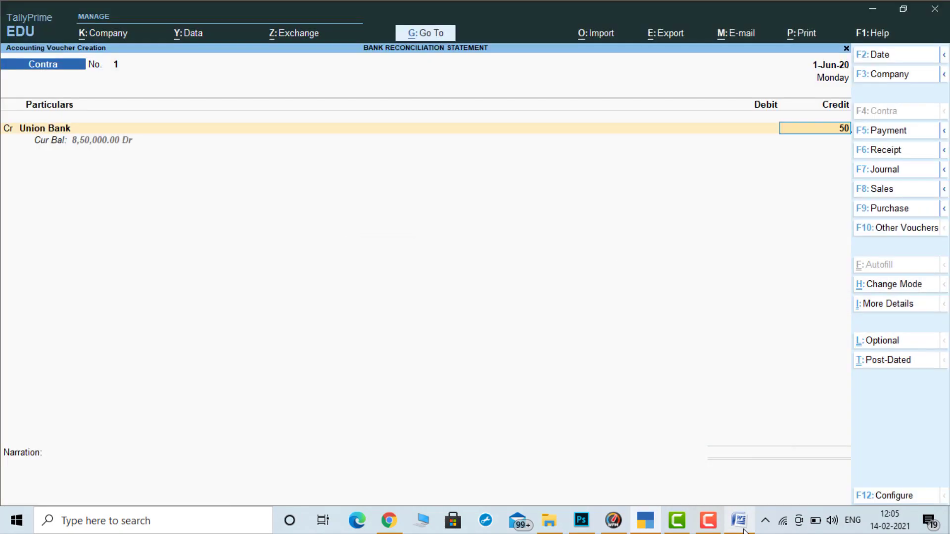
pyautogui.write(',000')
pyautogui.press('Return')
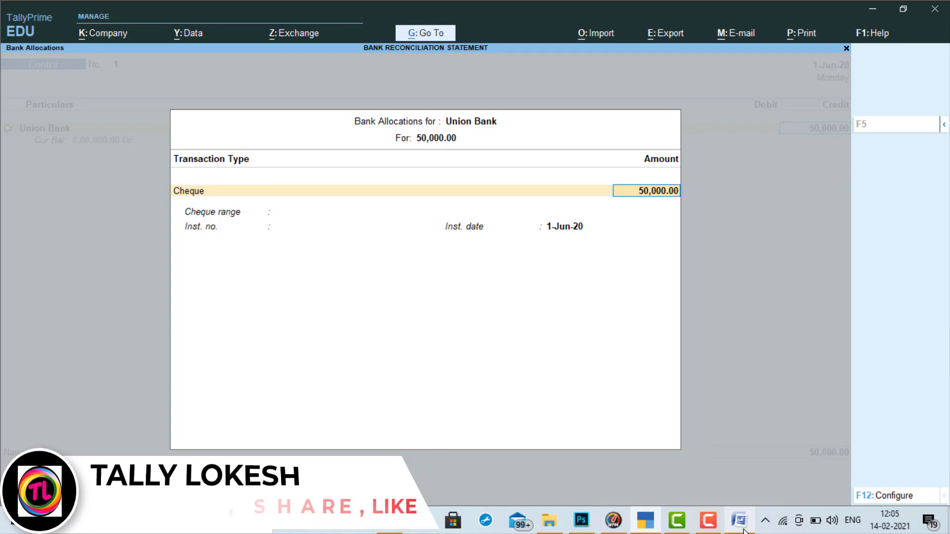
pyautogui.press('Return')
pyautogui.press('Return')
pyautogui.press('Return')
pyautogui.press('Return')
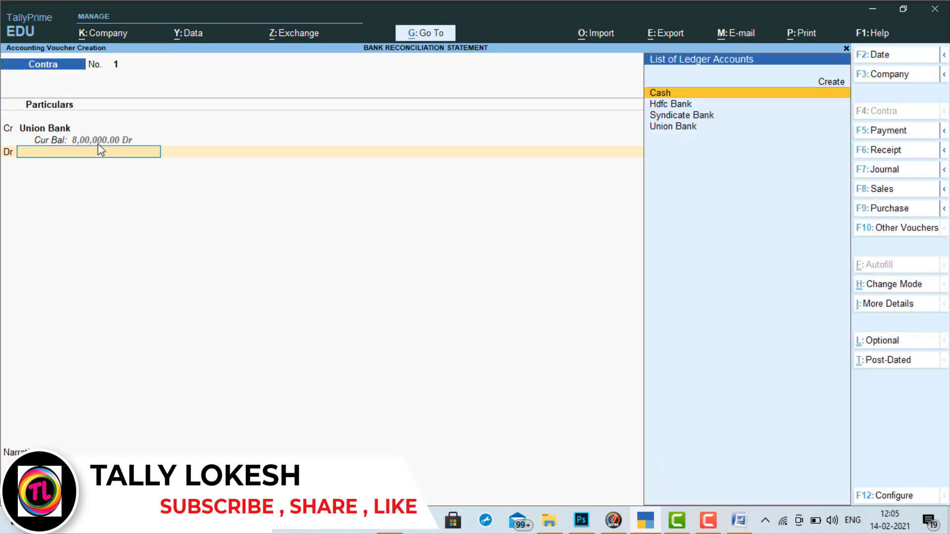
# Step: Debit Syndicate Bank with 50,000 as Cheque/DD dated 1-Jun-20 with blank instrument details, and save the contra voucher without narration
pyautogui.write('SY')
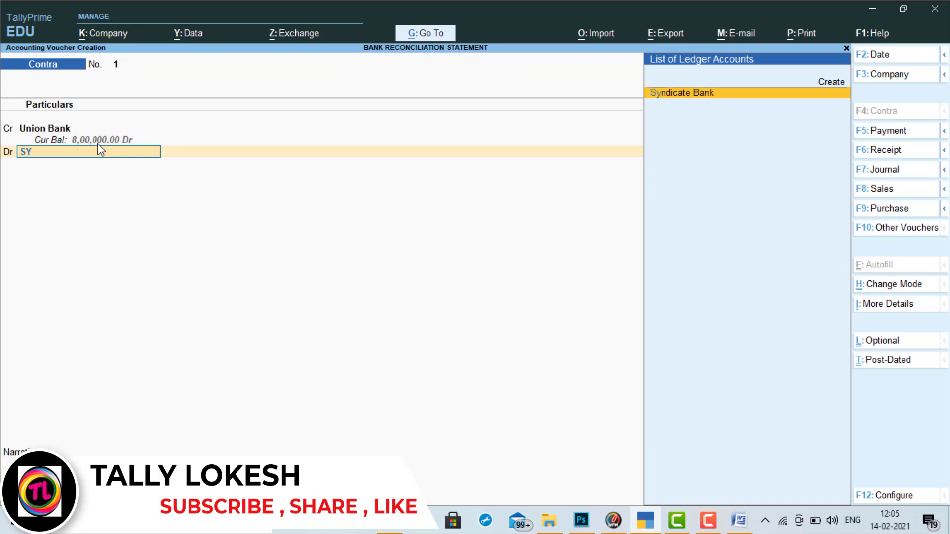
pyautogui.press('Return')
pyautogui.press('Return')
pyautogui.press('Return')
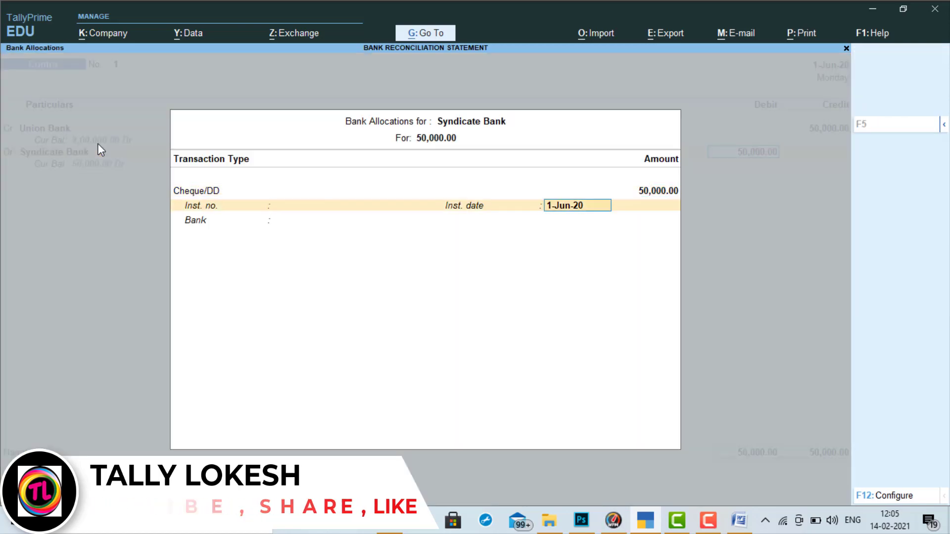
pyautogui.press('Return')
pyautogui.press('Return')
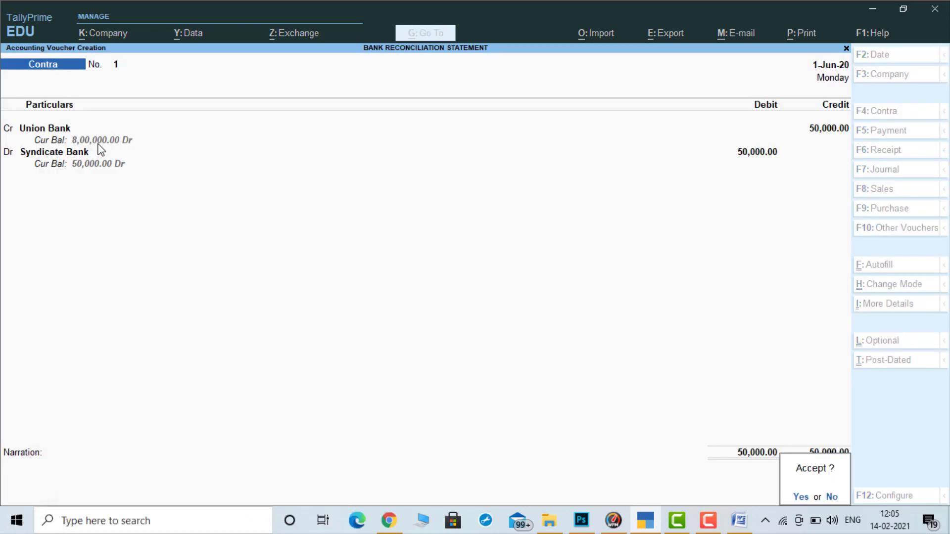
pyautogui.press('Return')
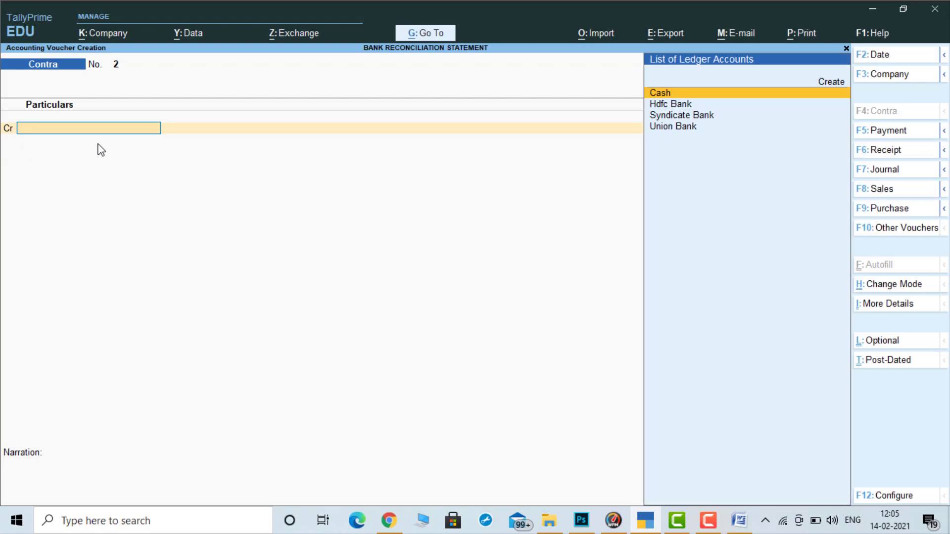
# Step: Check the fifth Problem-11 transaction in Word, return to TallyPrime, date the contra voucher 1-Jul-20, and select Union Bank as the credit ledger
pyautogui.click(738, 522)
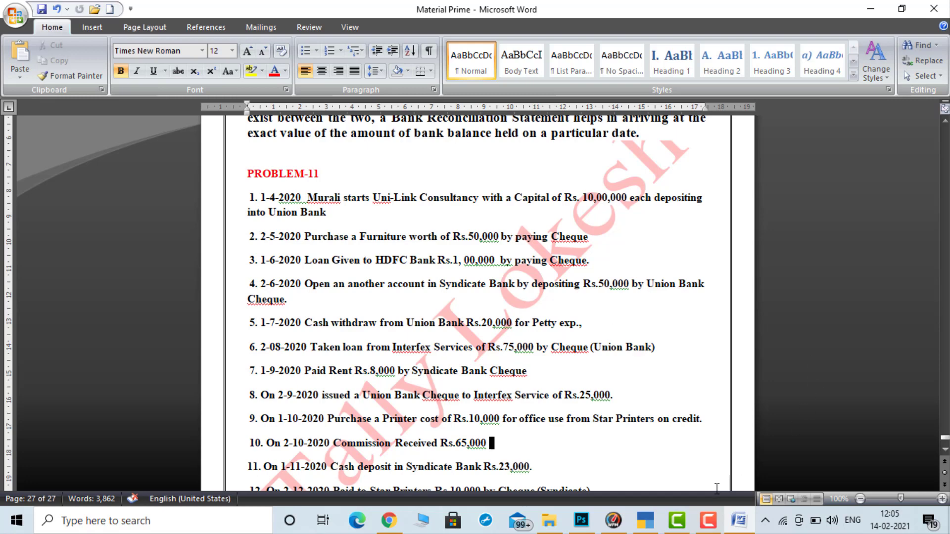
pyautogui.click(646, 524)
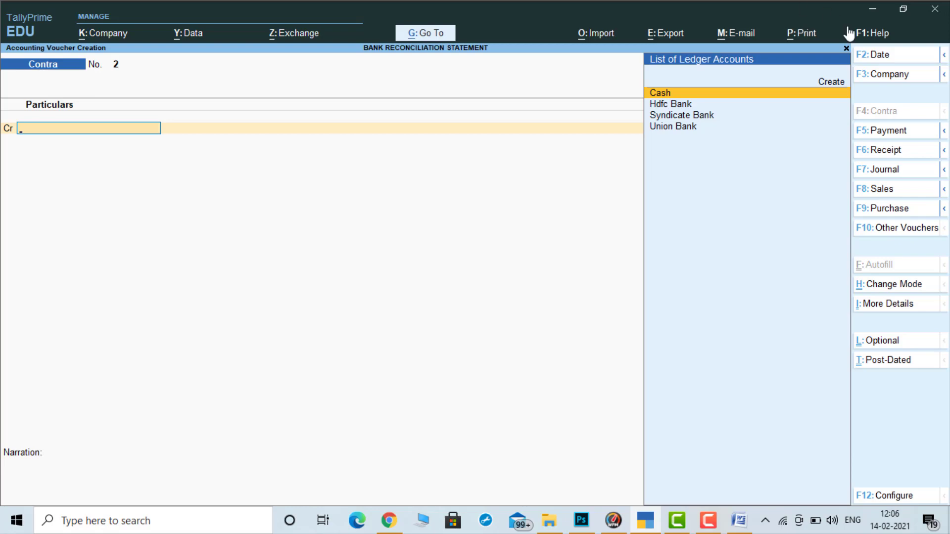
pyautogui.click(879, 56)
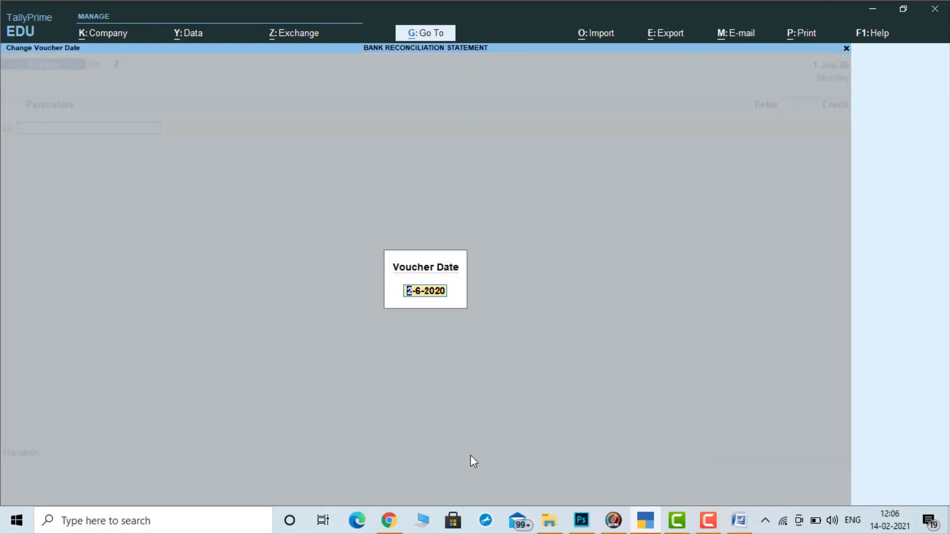
pyautogui.write('1-7')
pyautogui.press('Return')
pyautogui.write('u')
pyautogui.press('Return')
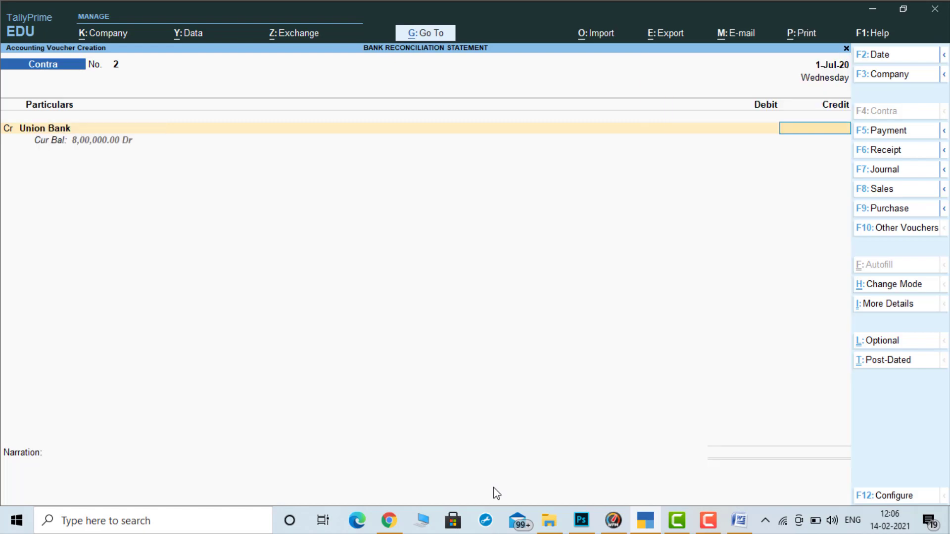
# Step: Credit Union Bank with 20,000 in the contra voucher and accept its bank allocation with the default details
pyautogui.write('20000')
pyautogui.press('Return')
pyautogui.press('Return')
pyautogui.press('Return')
pyautogui.press('Return')
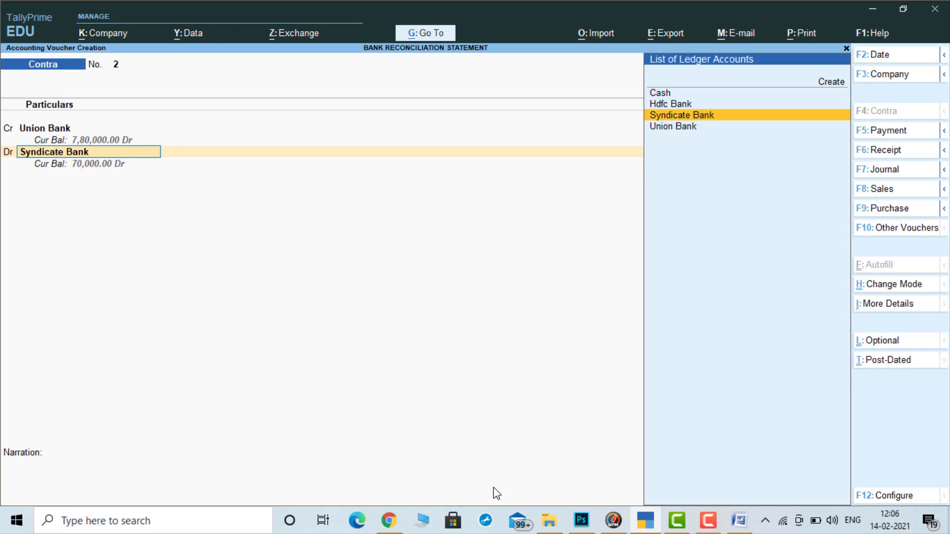
# Step: Create a Petty Cash ledger under Cash-in-Hand for the debit line, without an alias or bank details
pyautogui.hotkey('alt', 'c')
pyautogui.write('PETT')
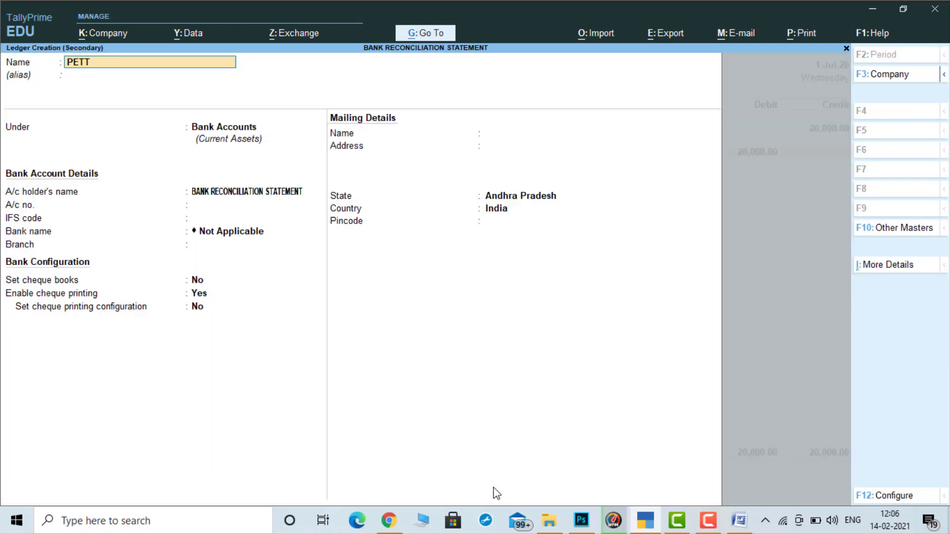
pyautogui.write('et')
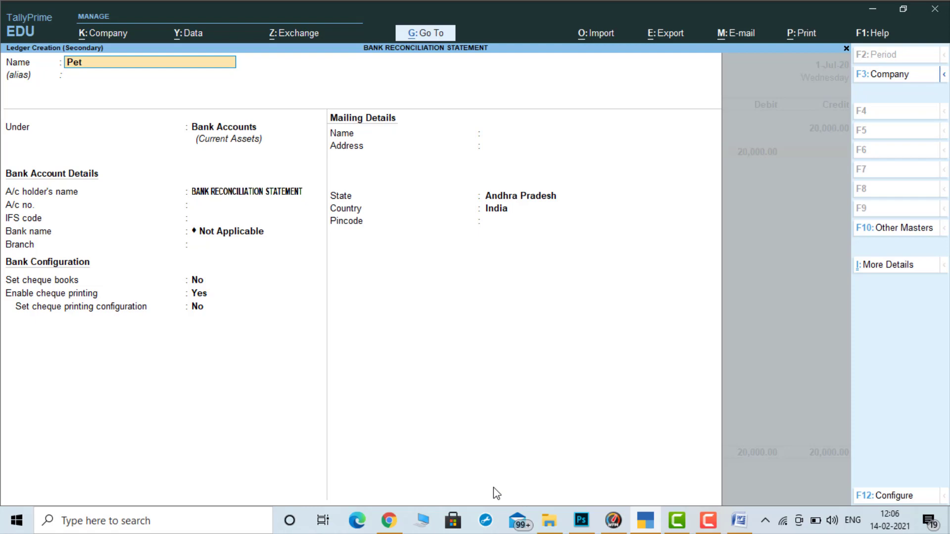
pyautogui.write('ty cash')
pyautogui.press('Return')
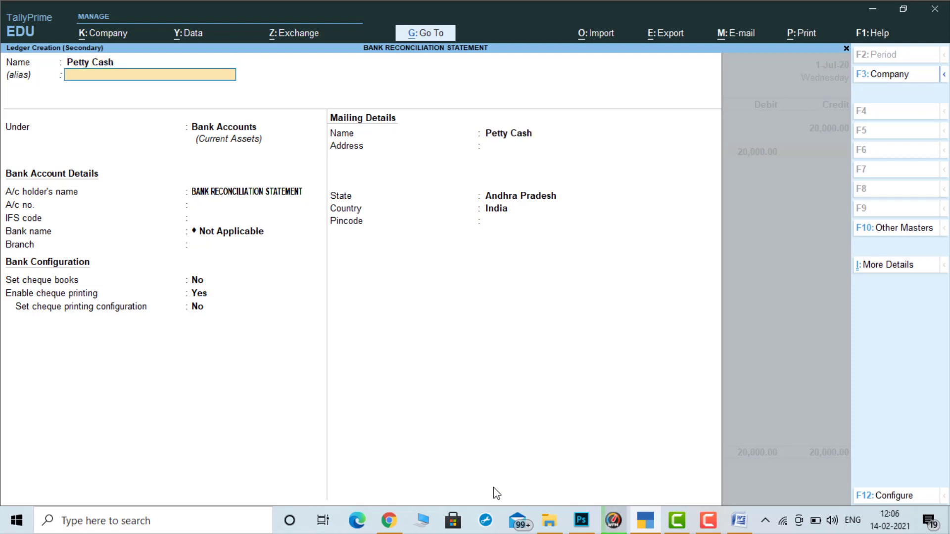
pyautogui.press('Return')
pyautogui.write('Cas')
pyautogui.press('Return')
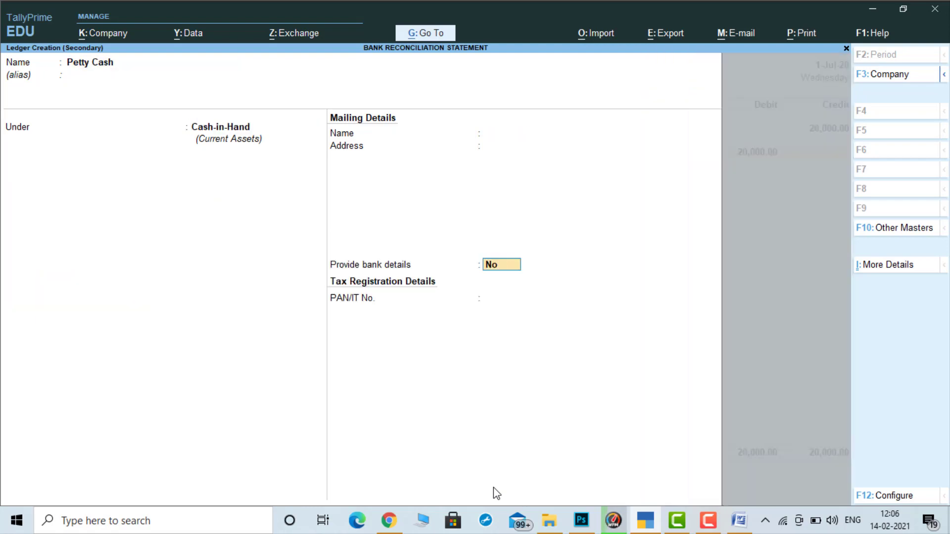
pyautogui.press('Return')
pyautogui.press('Return')
# Step: Debit Petty Cash with 20,000 and save the contra voucher without narration
pyautogui.press('Return')
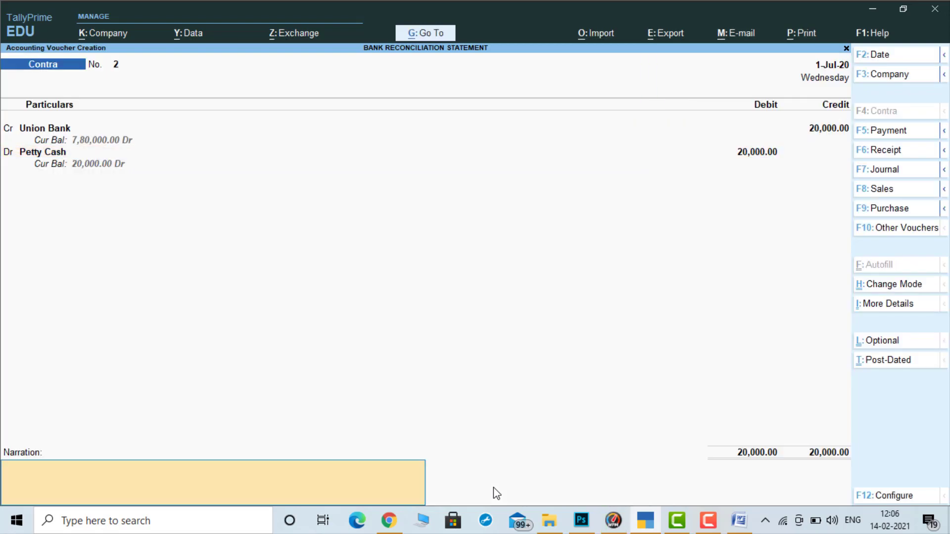
pyautogui.press('Return')
pyautogui.press('Return')
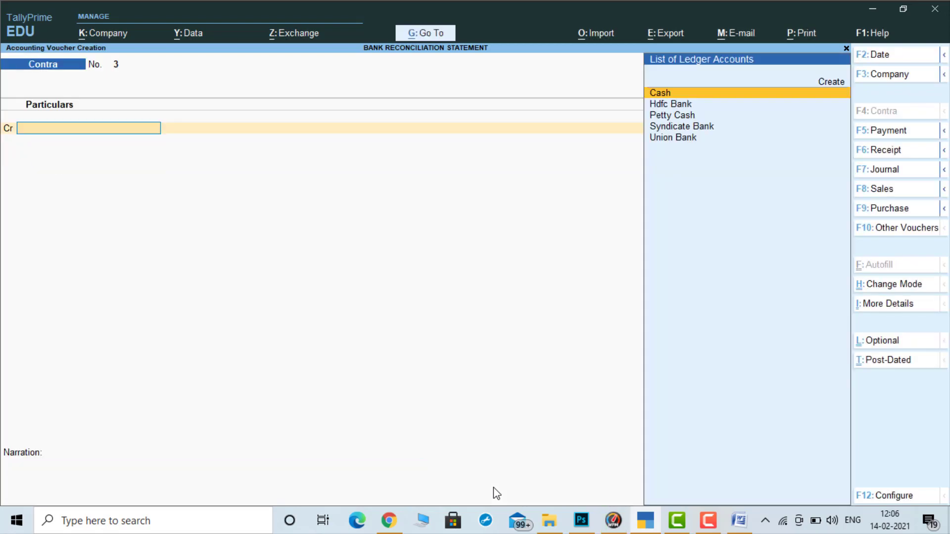
# Step: Read the sixth Problem-11 transaction in Word, switch back to TallyPrime, and start a Receipt voucher
pyautogui.click(739, 520)
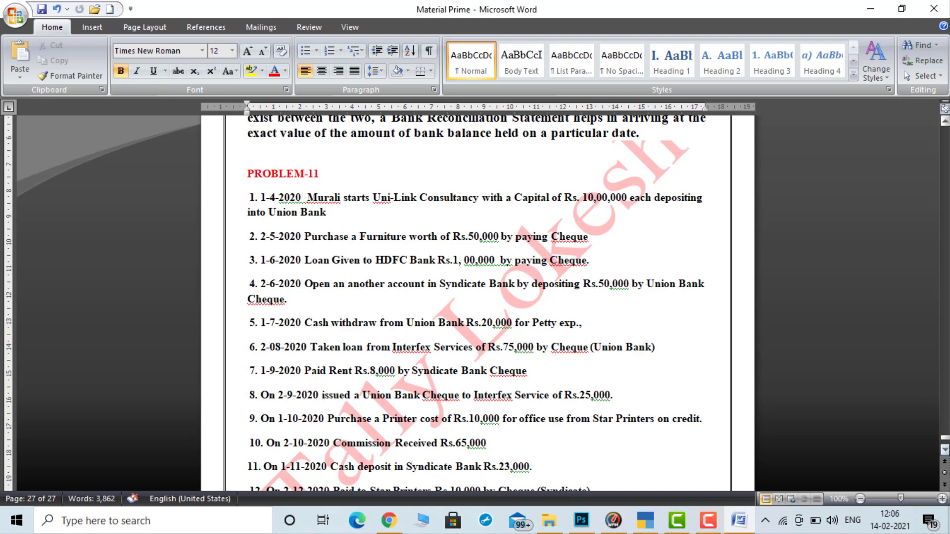
pyautogui.click(944, 450)
pyautogui.scroll(-3, 944, 449)
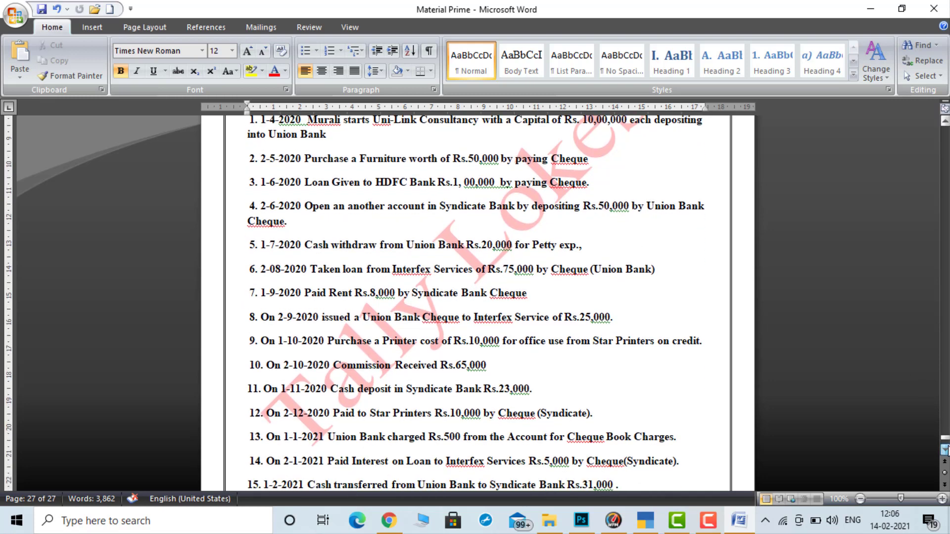
pyautogui.click(647, 528)
pyautogui.press('F6')
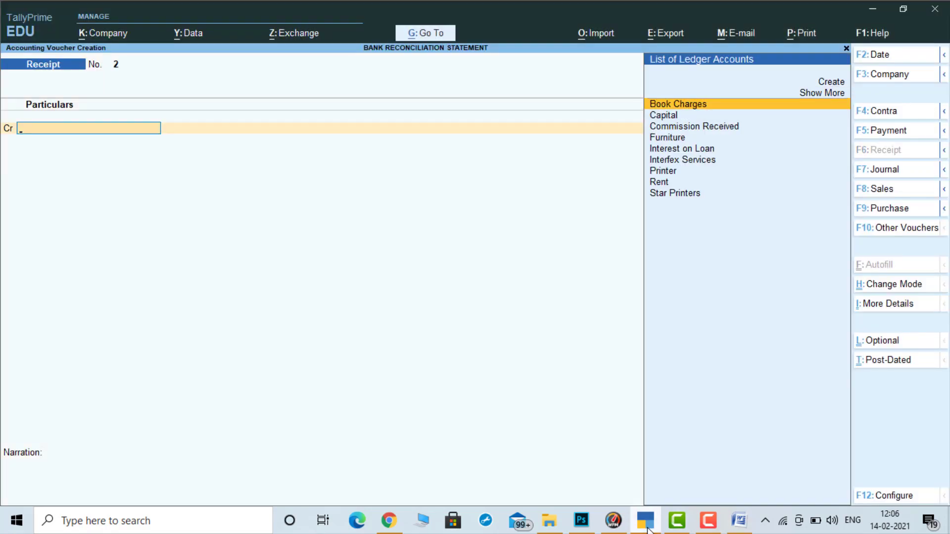
# Step: Recheck the loan date in Word and set the receipt voucher's date to 2-Aug-20 in TallyPrime
pyautogui.click(885, 63)
pyautogui.click(747, 523)
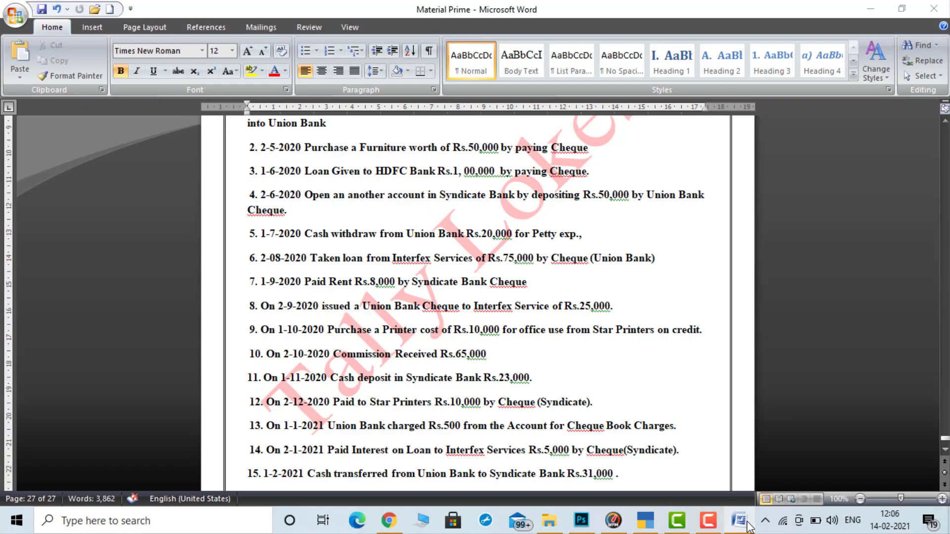
pyautogui.click(746, 523)
pyautogui.write('2-10')
pyautogui.press('Return')
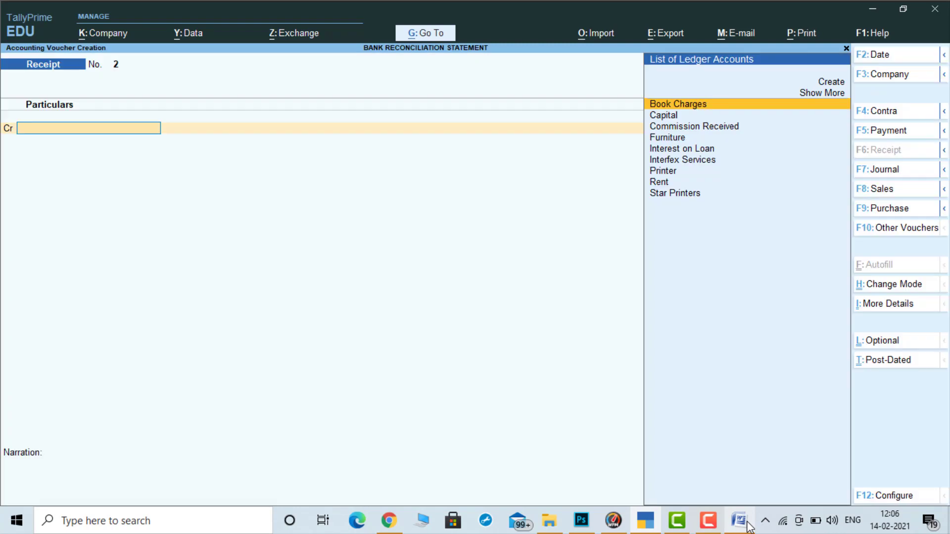
# Step: Credit Interfex Services with 75,000 in the receipt voucher, rechecking the loan amount in Word before entering it
pyautogui.write('I')
pyautogui.press('Down')
pyautogui.press('Down')
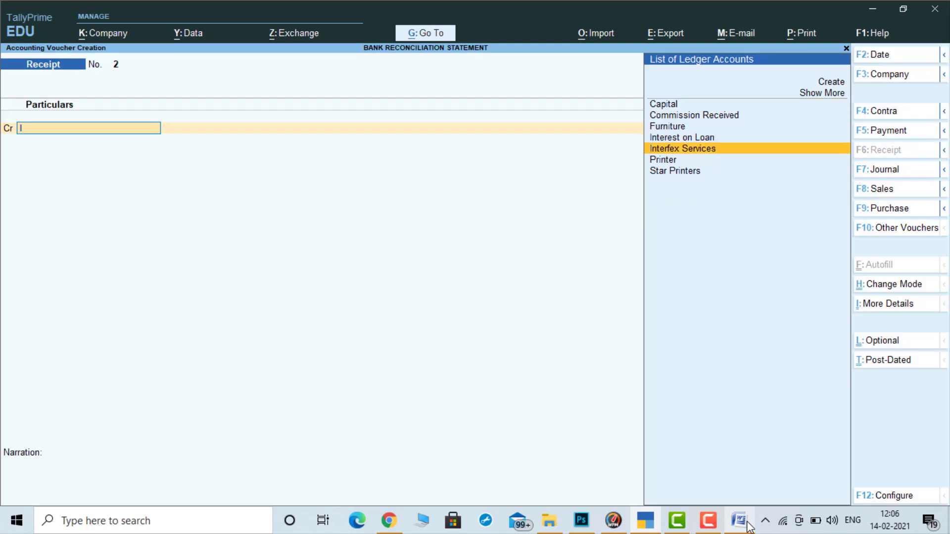
pyautogui.press('Return')
pyautogui.click(746, 523)
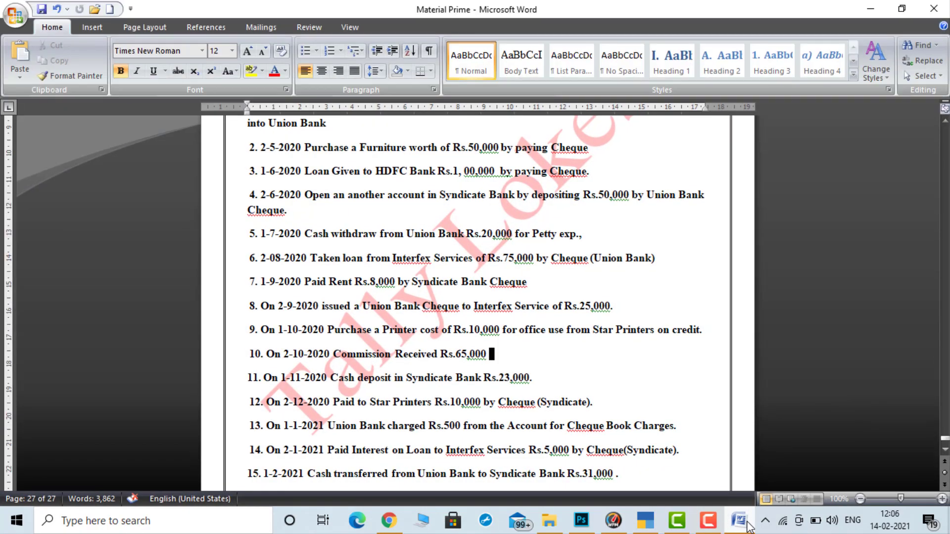
pyautogui.click(747, 523)
pyautogui.write('7')
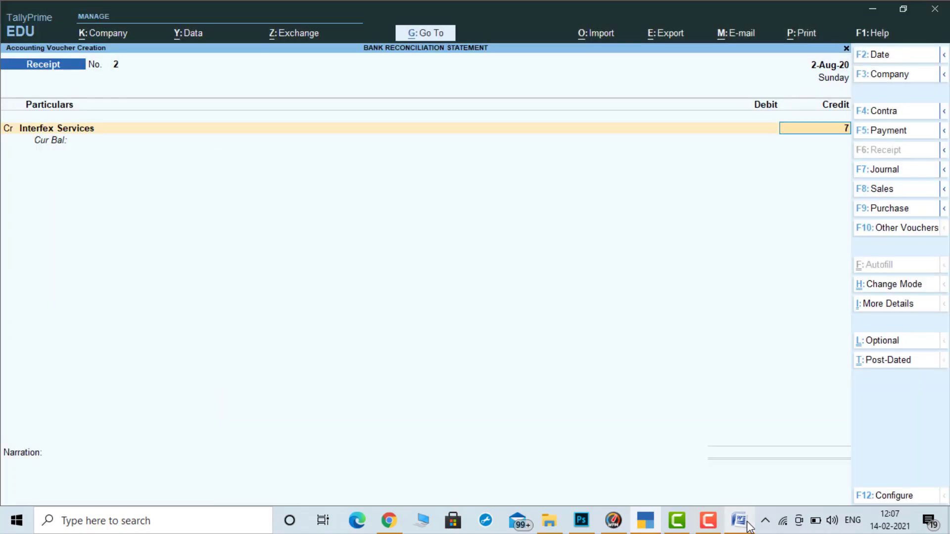
pyautogui.write('5000')
pyautogui.press('Return')
pyautogui.press('Return')
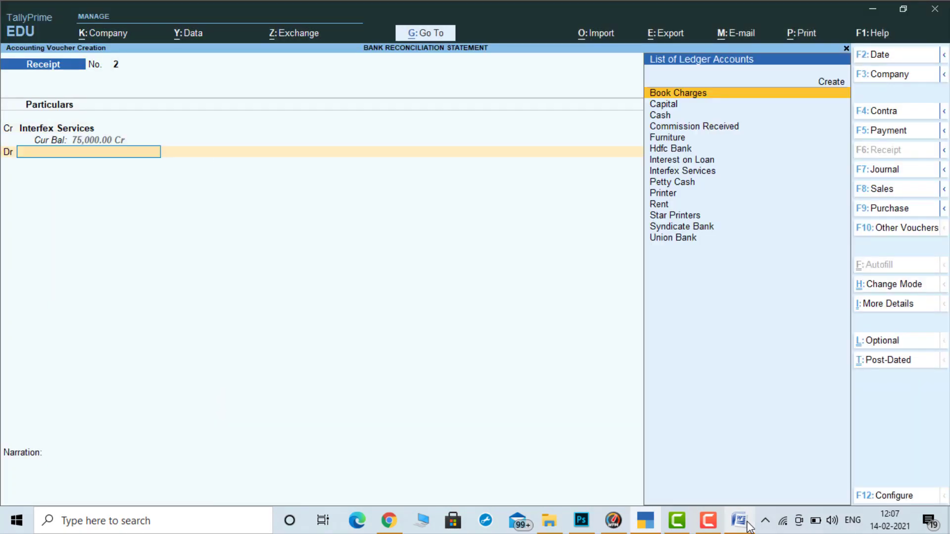
# Step: Select Union Bank as the receipt's debit ledger, verify the receiving bank in Word, and return to TallyPrime
pyautogui.write('U')
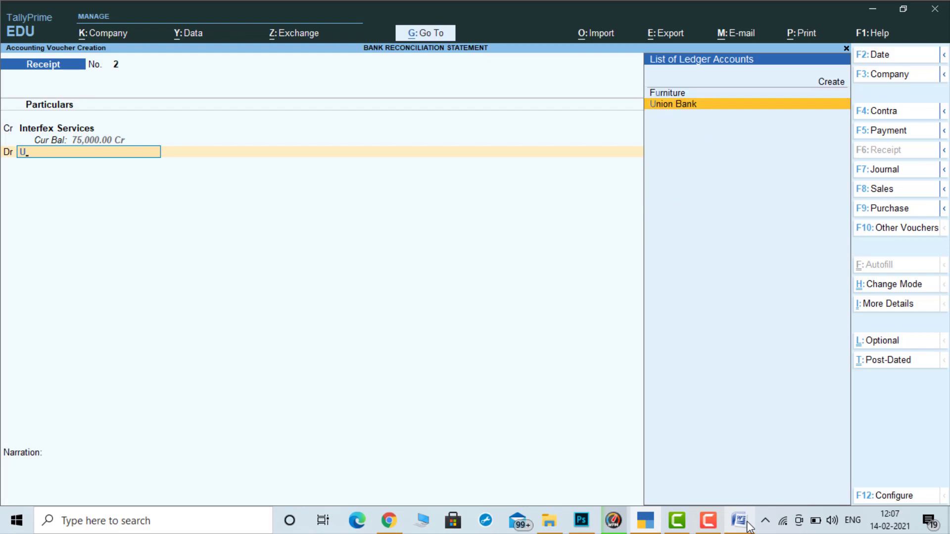
pyautogui.press('Return')
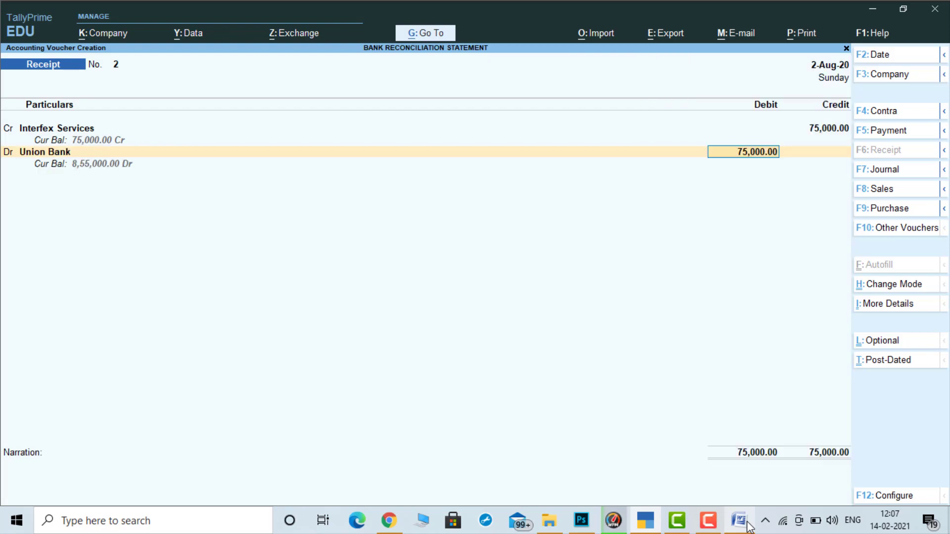
pyautogui.click(747, 523)
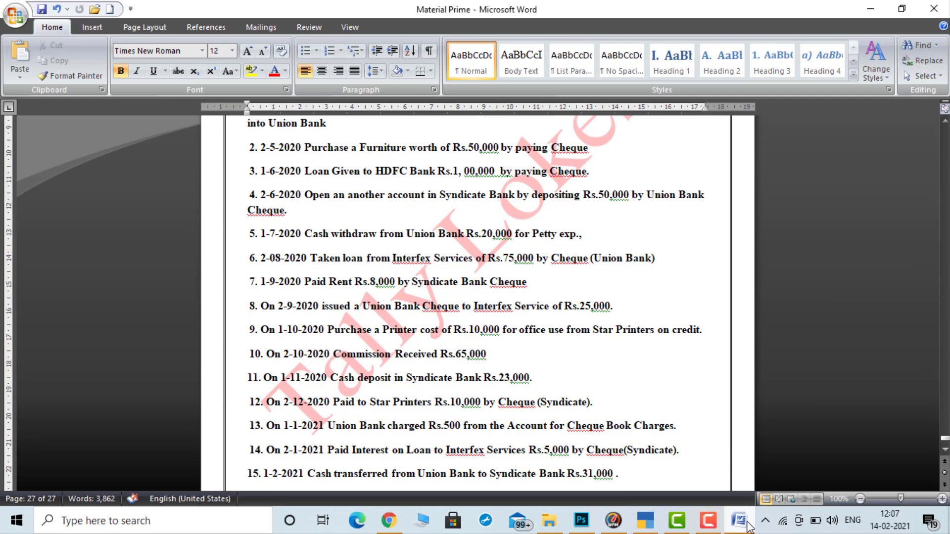
pyautogui.click(739, 521)
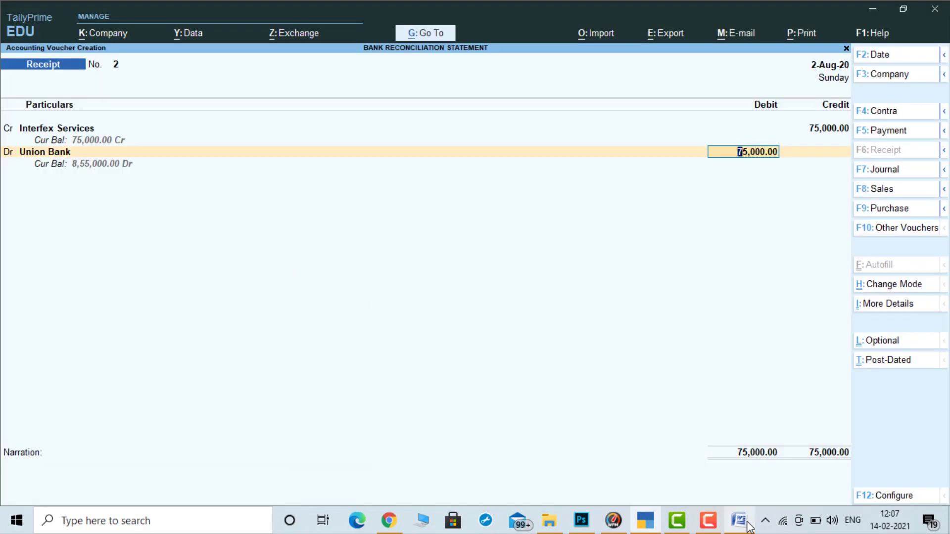
# Step: Accept the 75,000 Union Bank debit with its default bank allocation, and save the receipt voucher without narration
pyautogui.press('Return')
pyautogui.press('Return')
pyautogui.press('Return')
pyautogui.press('Return')
pyautogui.press('Return')
pyautogui.press('Return')
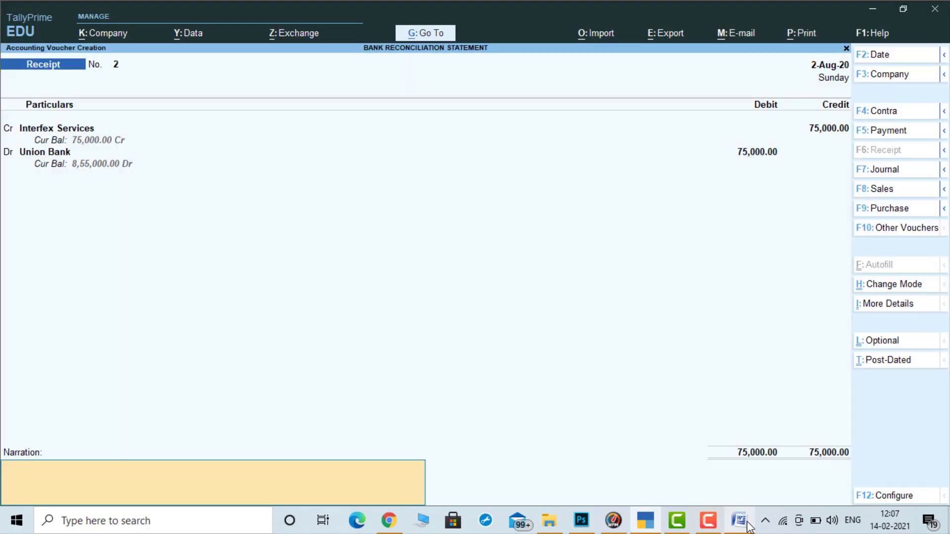
pyautogui.press('Return')
pyautogui.press('Return')
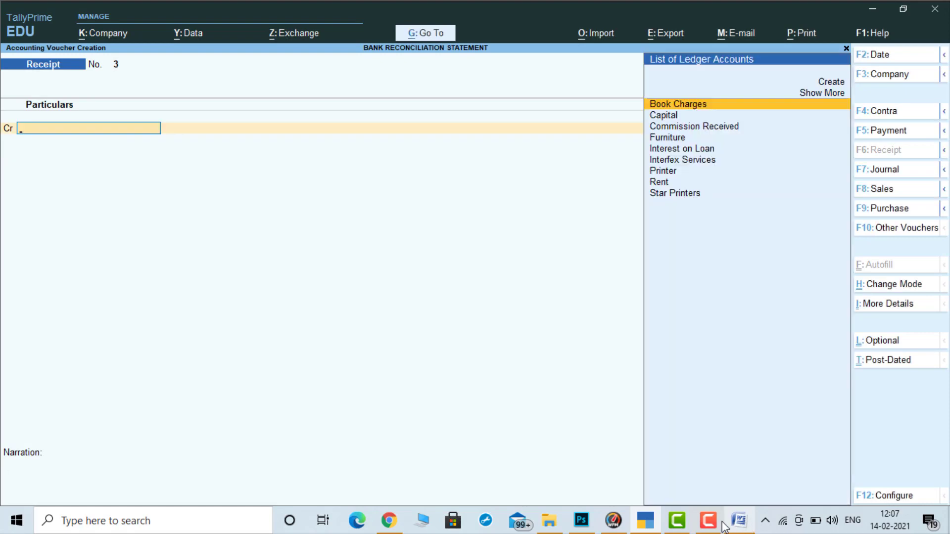
pyautogui.click(709, 521)
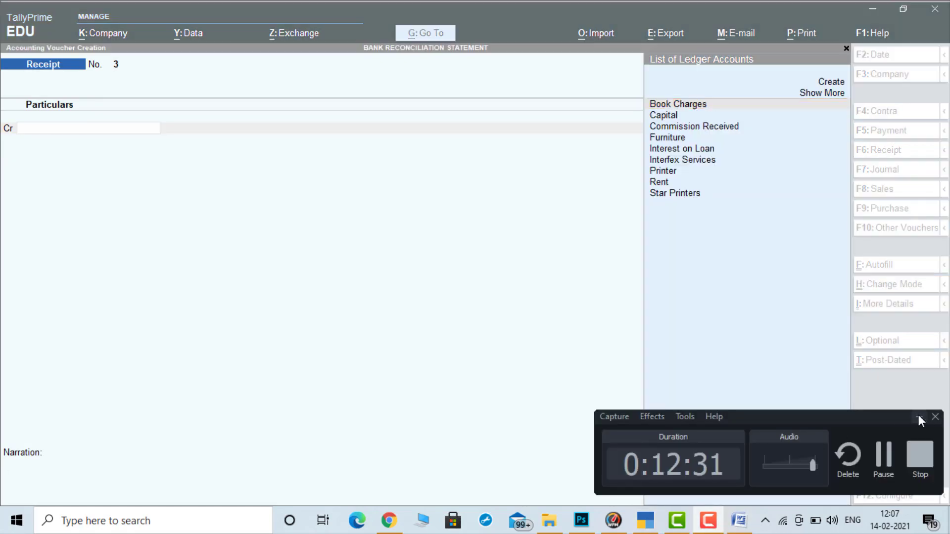
pyautogui.click(919, 417)
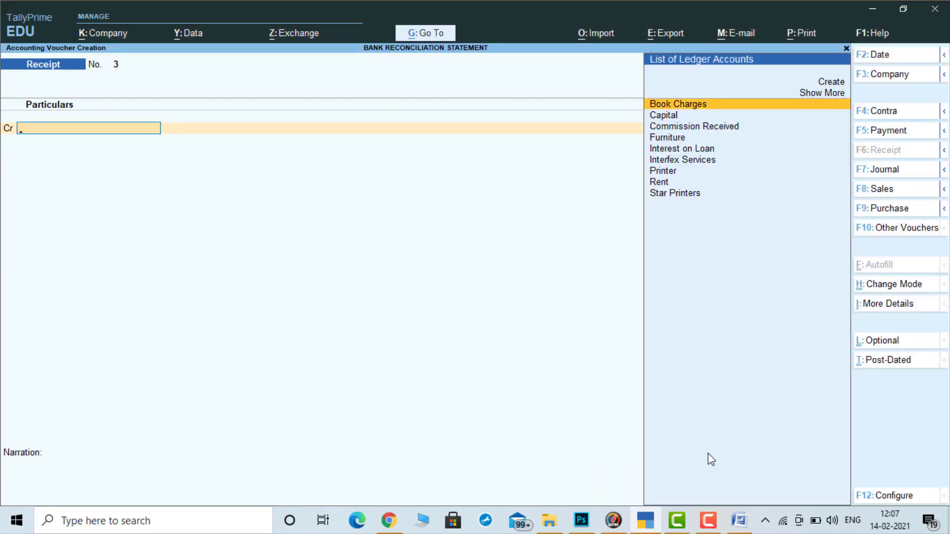
# Step: Check the seventh Problem-11 transaction in Word, return to TallyPrime, and start a Payment voucher with Rent as the debit ledger
pyautogui.click(737, 530)
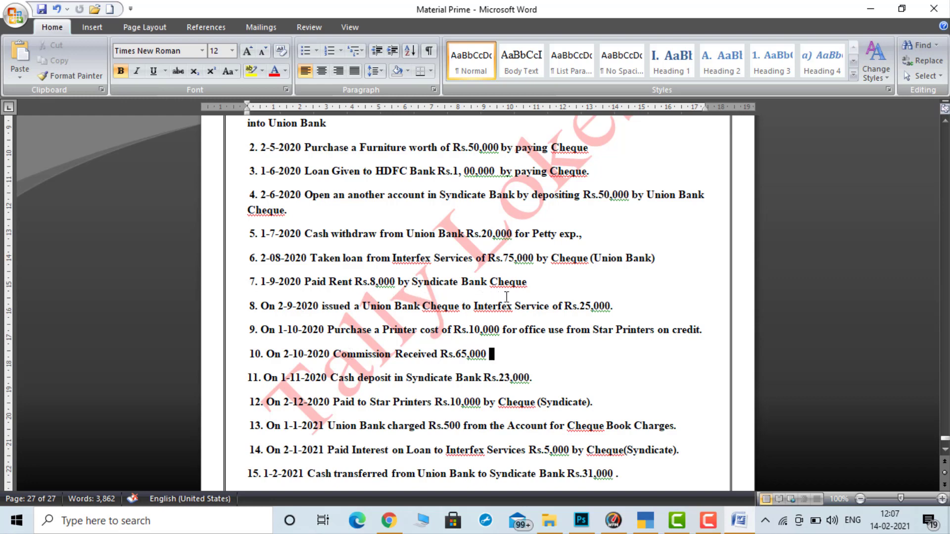
pyautogui.click(646, 525)
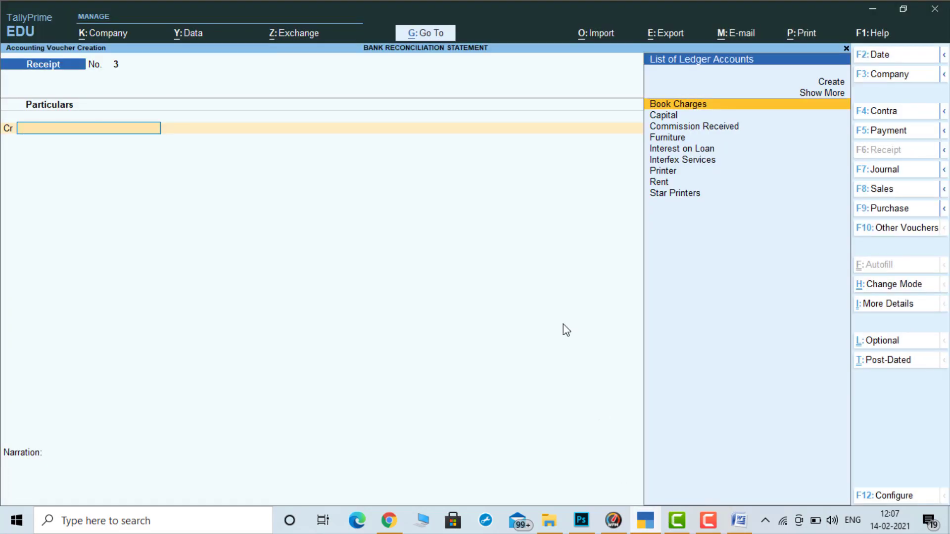
pyautogui.press('F5')
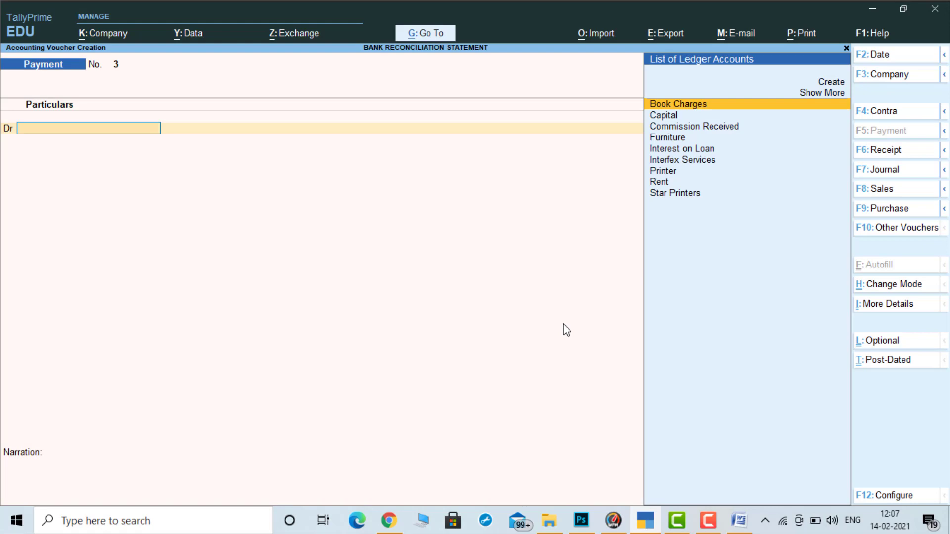
pyautogui.write('Re')
pyautogui.press('Return')
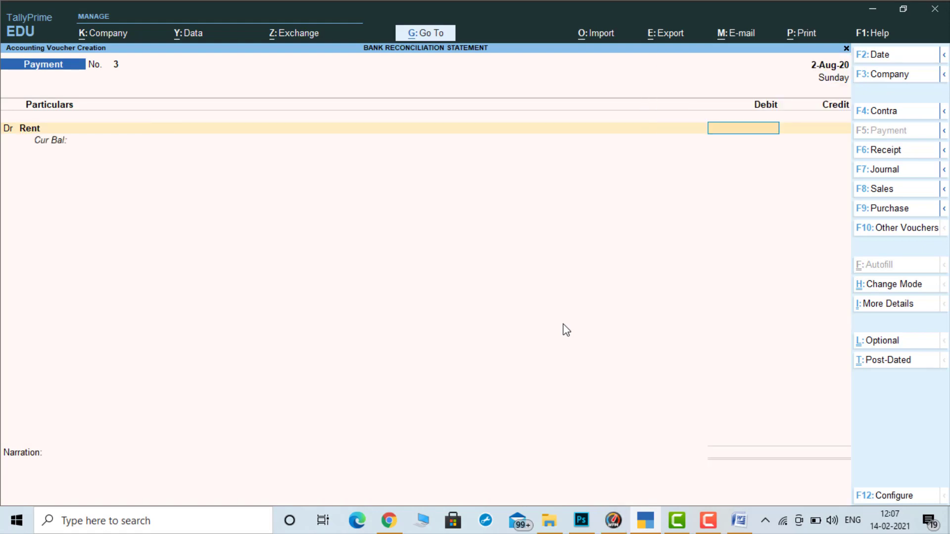
# Step: Set the rent payment voucher's date to 1-Sep-20 and recheck the rent amount in Word
pyautogui.click(877, 58)
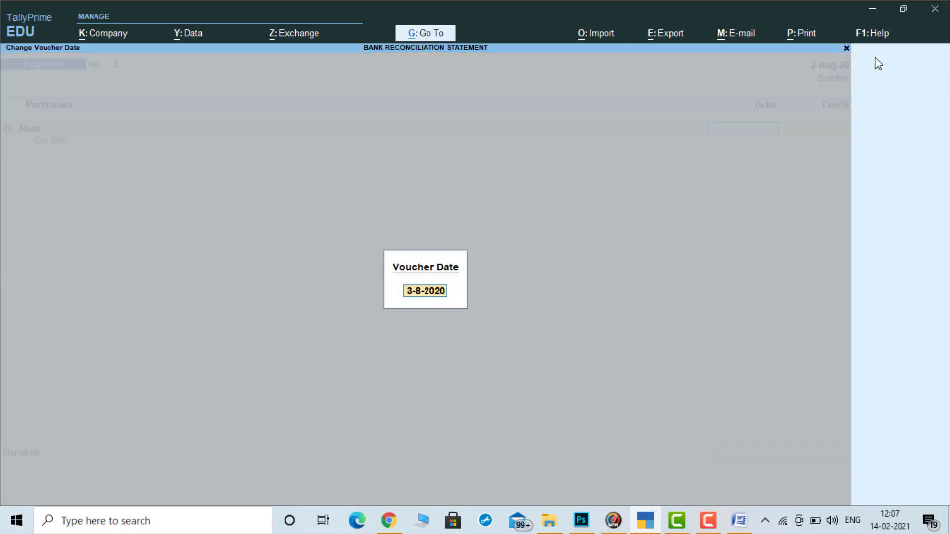
pyautogui.write('1-9')
pyautogui.press('Return')
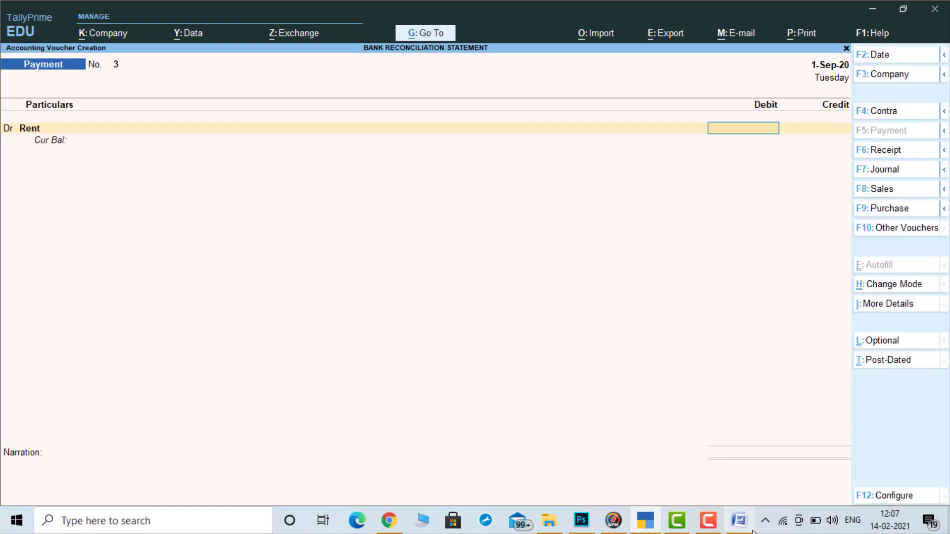
pyautogui.click(739, 521)
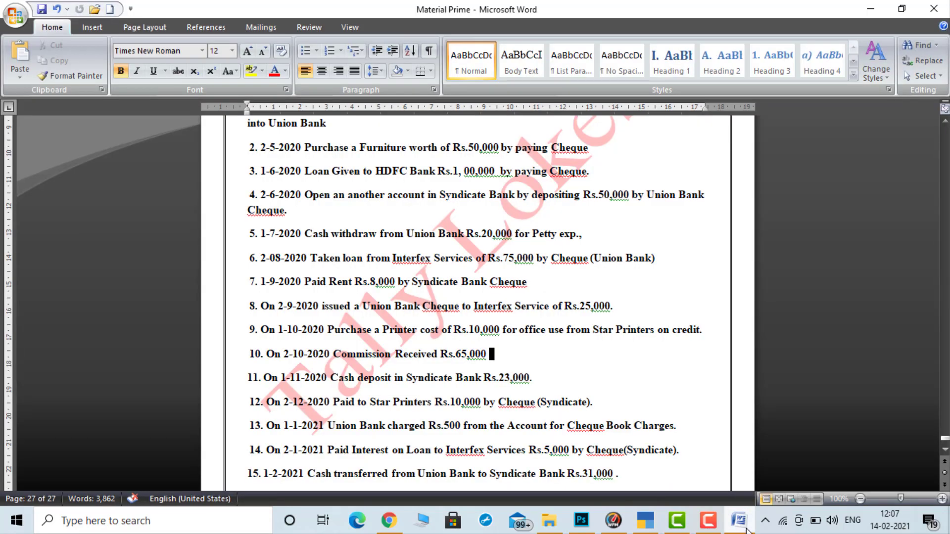
# Step: Return to TallyPrime, debit Rent with 8,000, and select Syndicate Bank as the payment's credit ledger
pyautogui.click(746, 528)
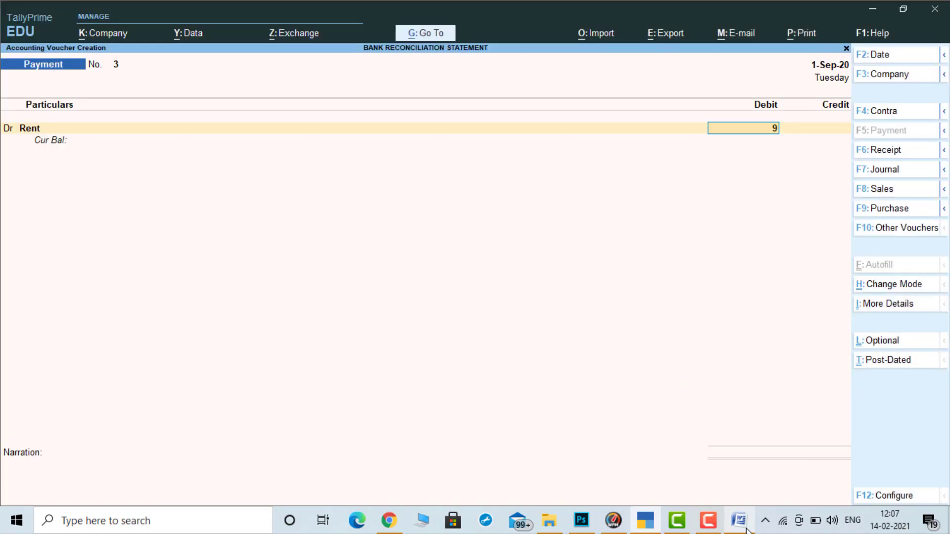
pyautogui.write('8000')
pyautogui.press('Return')
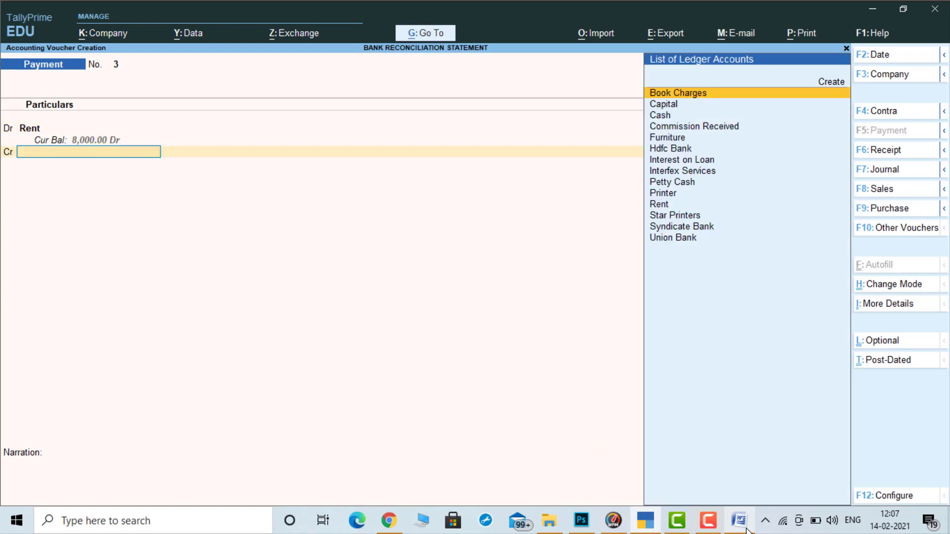
pyautogui.write('Sy')
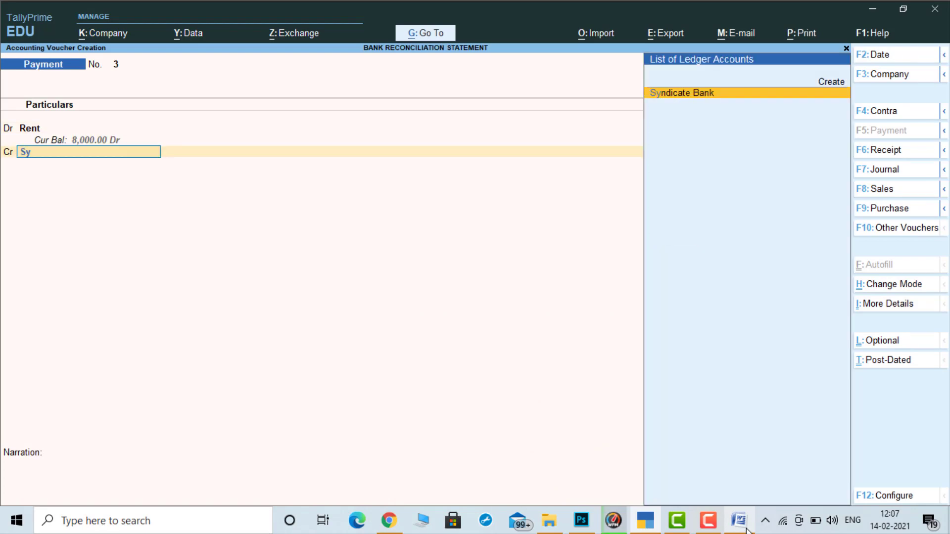
pyautogui.press('Return')
# Step: Accept the 8,000 Syndicate Bank credit with its default bank allocation, and save the payment voucher without narration
pyautogui.press('Return')
pyautogui.press('Return')
pyautogui.press('Return')
pyautogui.press('Return')
pyautogui.press('Return')
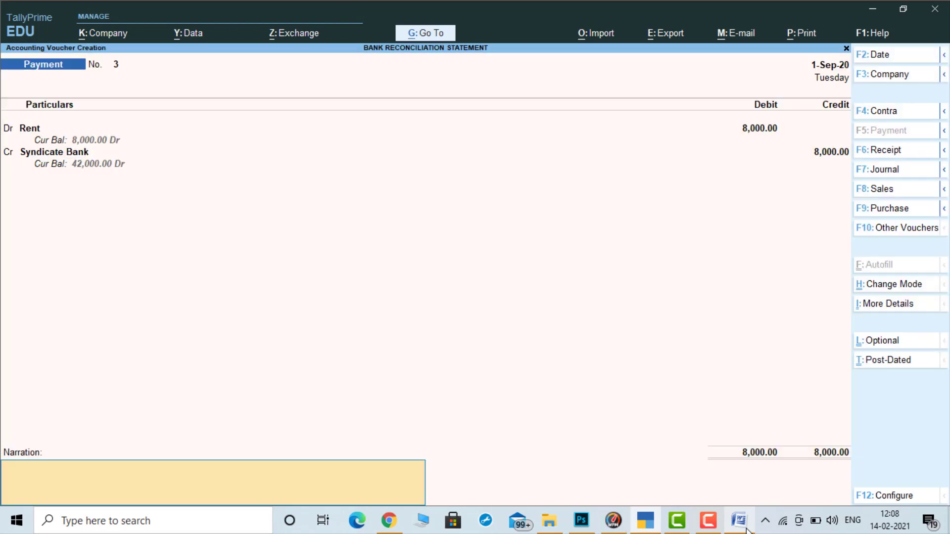
pyautogui.press('Return')
pyautogui.press('Return')
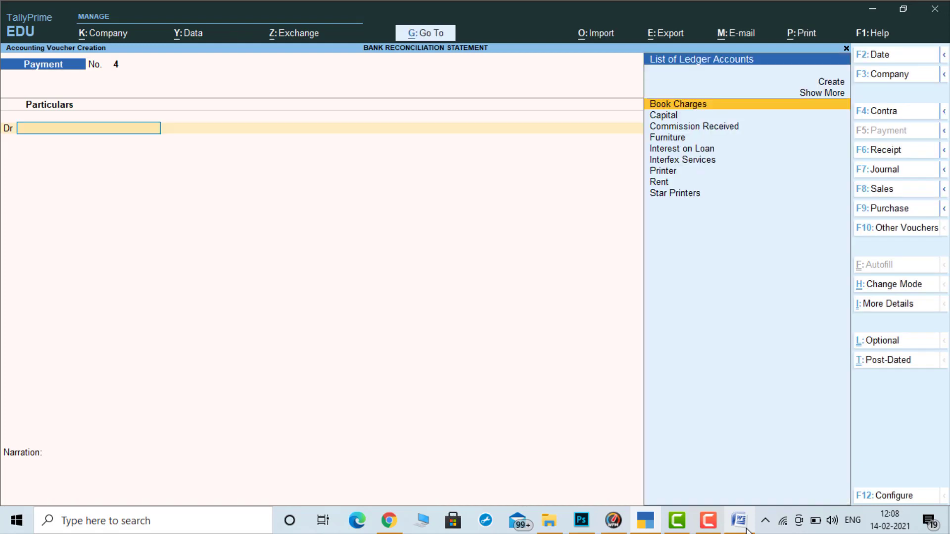
# Step: Check the eighth Problem-11 transaction in Word, return to TallyPrime, and set the new payment voucher's date to 2-Sep-20
pyautogui.click(746, 529)
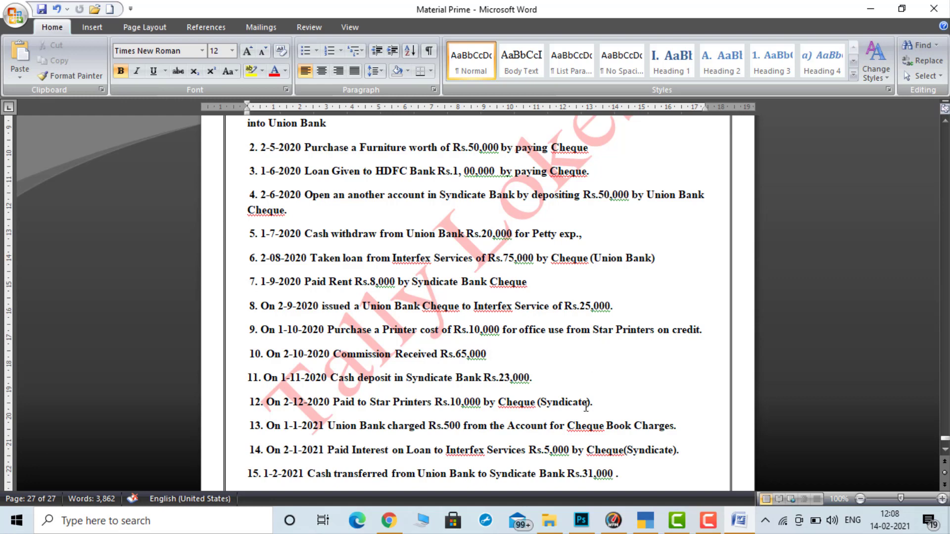
pyautogui.click(645, 521)
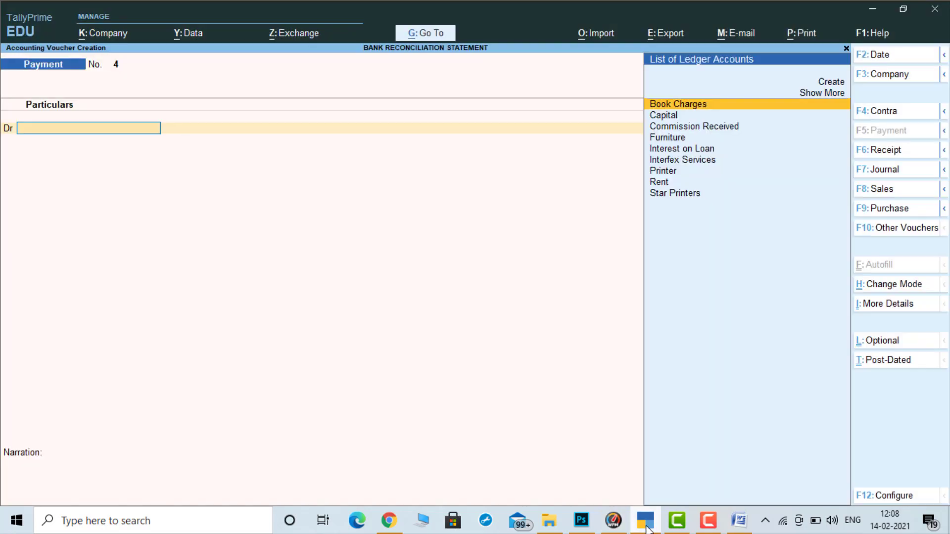
pyautogui.press('F2')
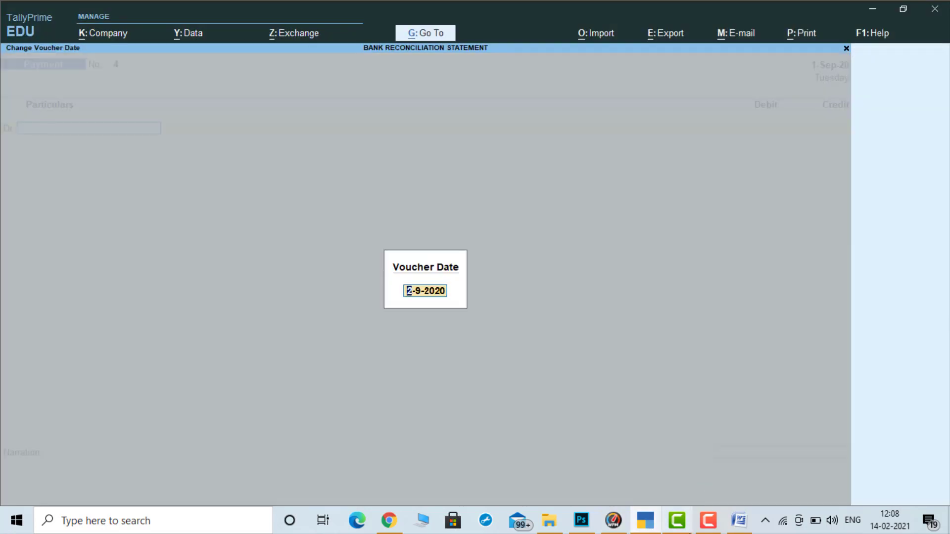
pyautogui.click(736, 532)
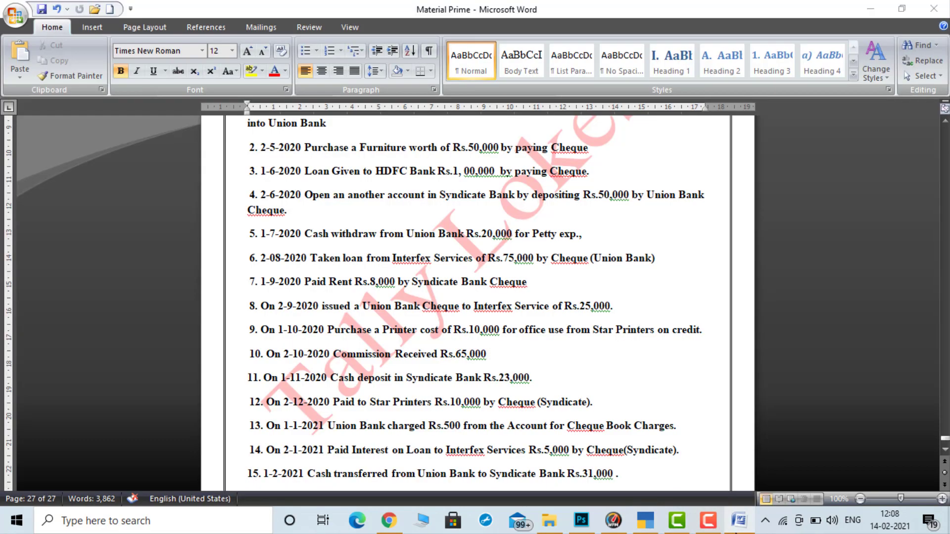
pyautogui.click(737, 520)
pyautogui.write('2-9')
pyautogui.press('Return')
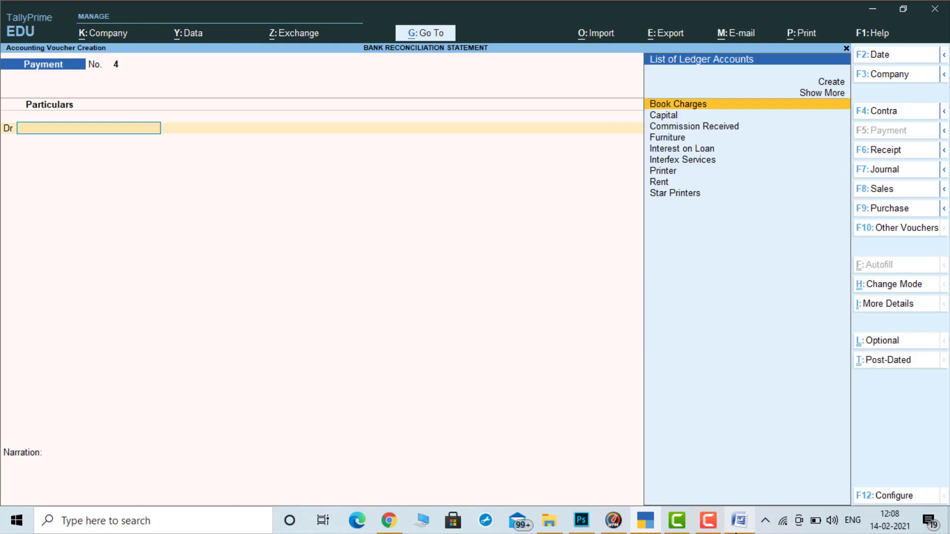
# Step: Select Interfex Services as the debit ledger, recheck the amount in Word, and debit it with 25,000 in TallyPrime
pyautogui.write('I')
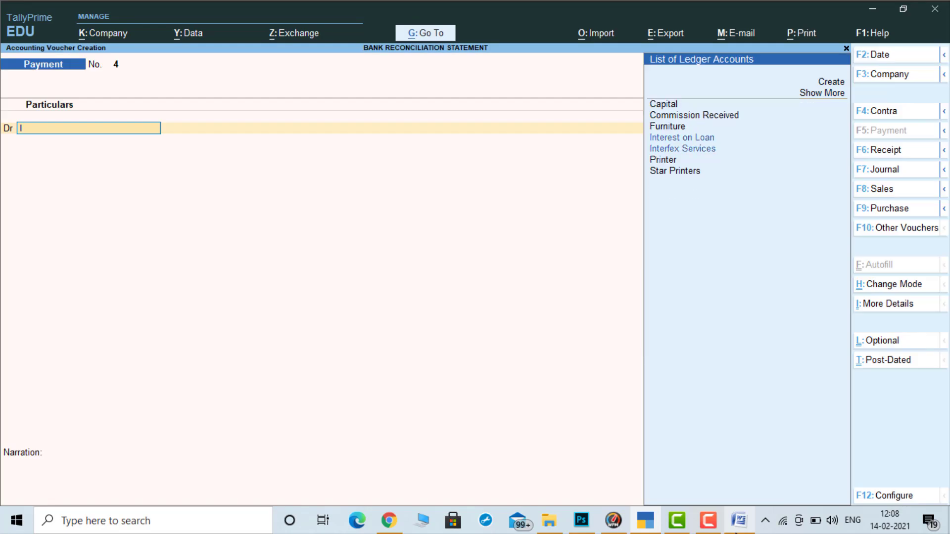
pyautogui.write('n')
pyautogui.press('Down')
pyautogui.press('Return')
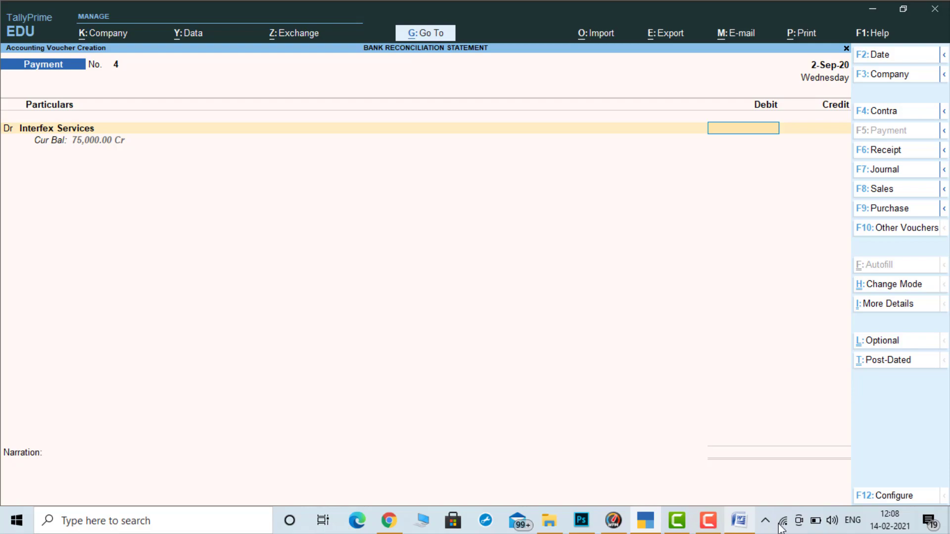
pyautogui.click(742, 523)
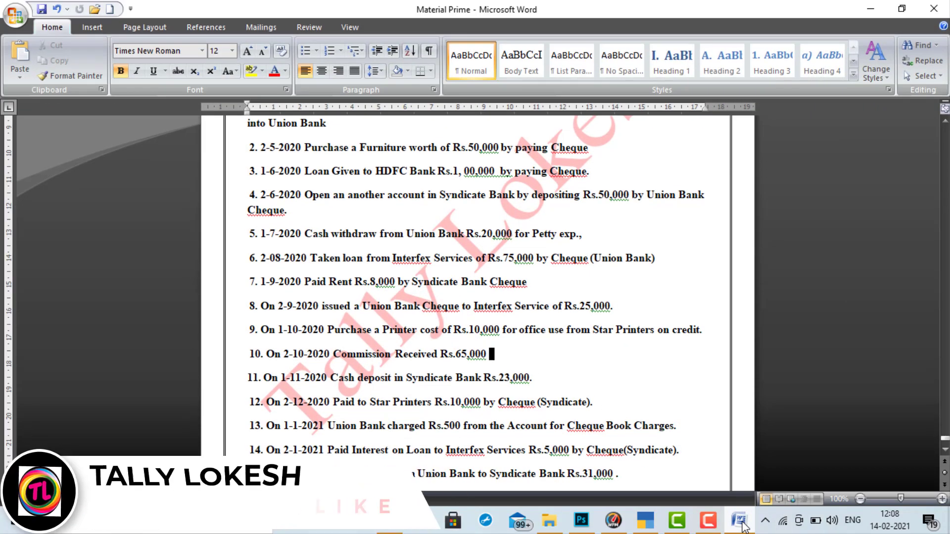
pyautogui.click(741, 522)
pyautogui.write('25')
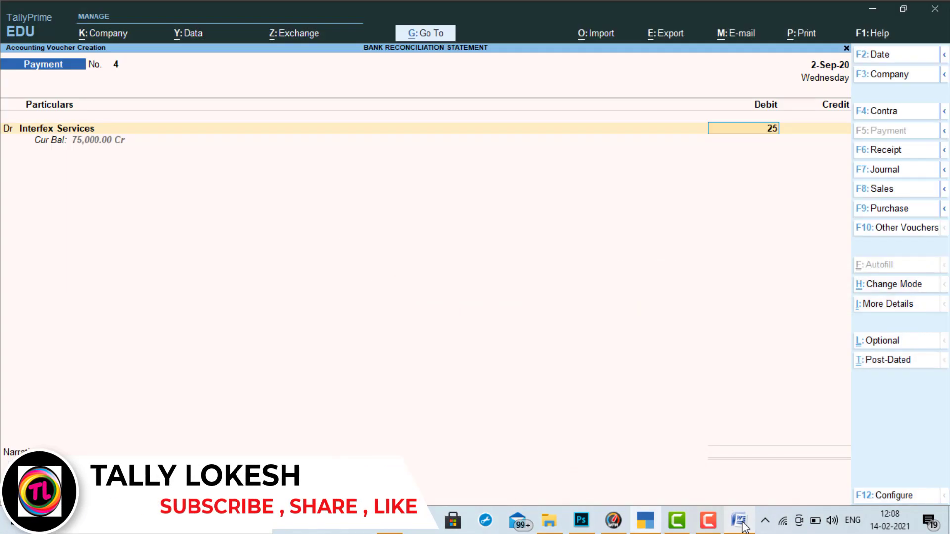
pyautogui.write(',000')
pyautogui.press('Return')
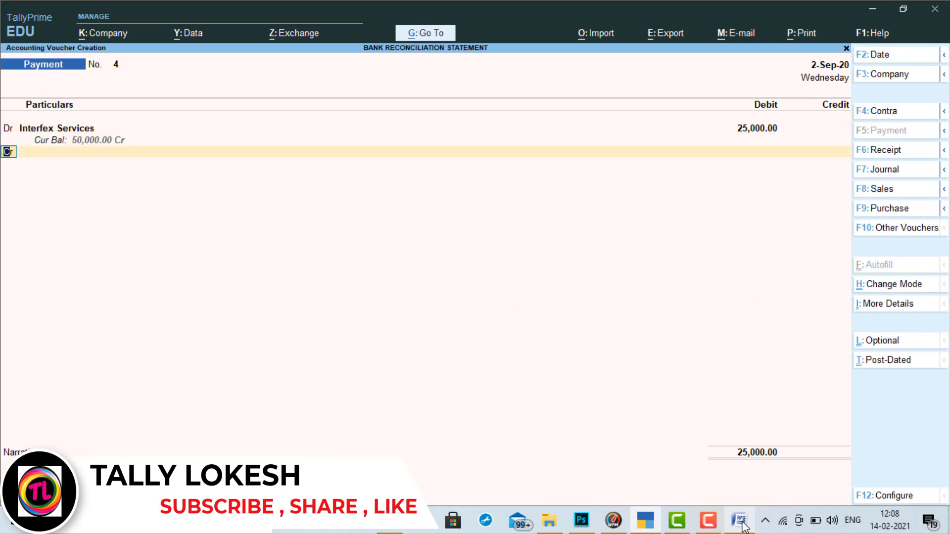
# Step: Credit Union Bank with 25,000 using the default Cheque allocation, and save the payment voucher without narration
pyautogui.press('Return')
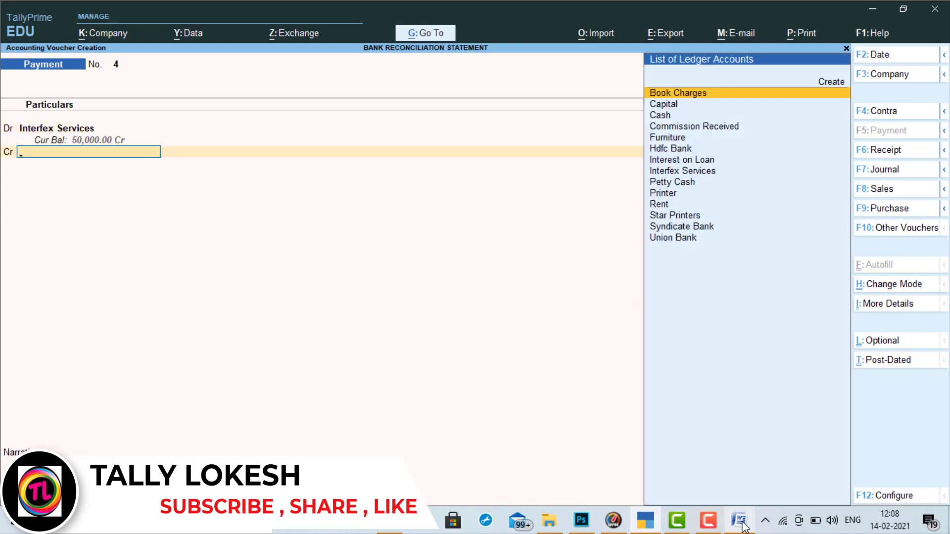
pyautogui.write('Uni')
pyautogui.press('Return')
pyautogui.press('Return')
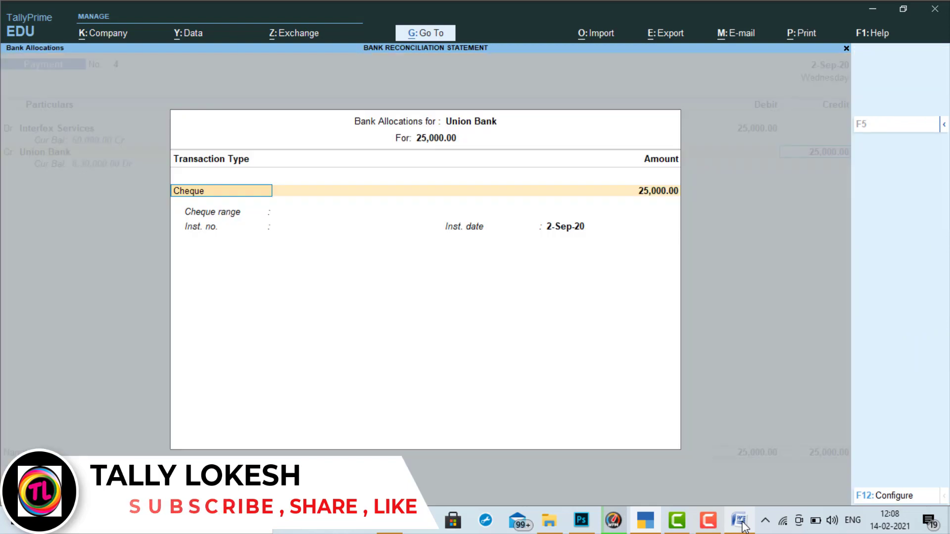
pyautogui.press('Return')
pyautogui.press('Return')
pyautogui.press('Return')
pyautogui.press('Return')
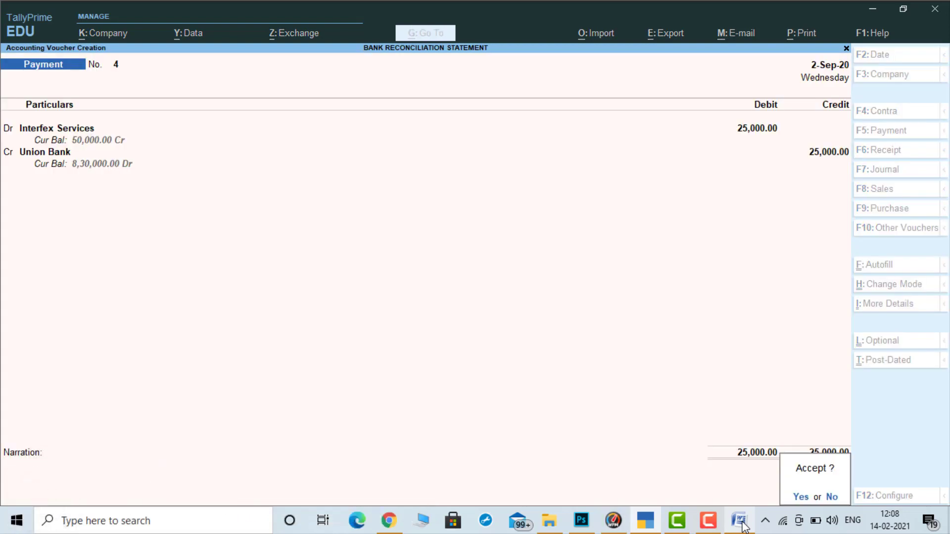
pyautogui.press('Return')
# Step: Check the ninth Problem-11 transaction in Word, return to TallyPrime, and start a Journal voucher with Printer as the debit ledger
pyautogui.click(742, 527)
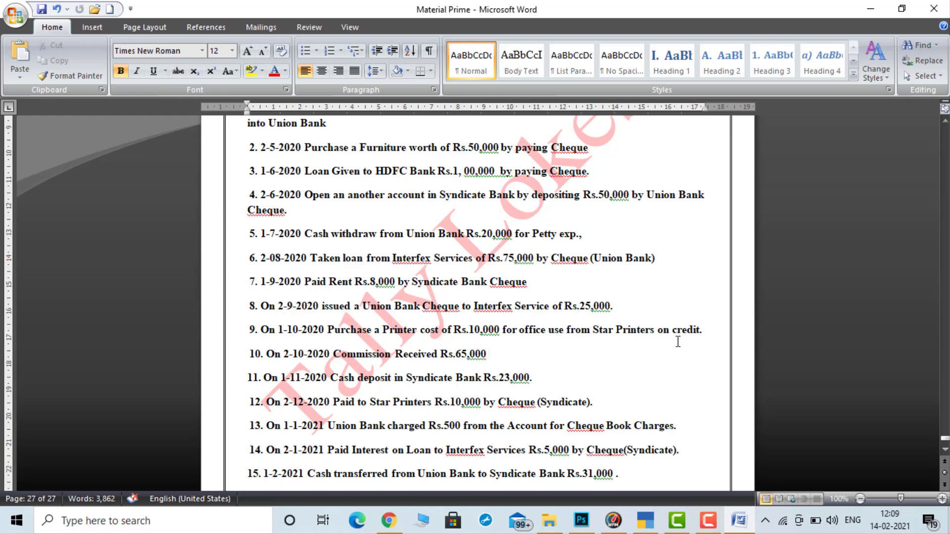
pyautogui.click(645, 527)
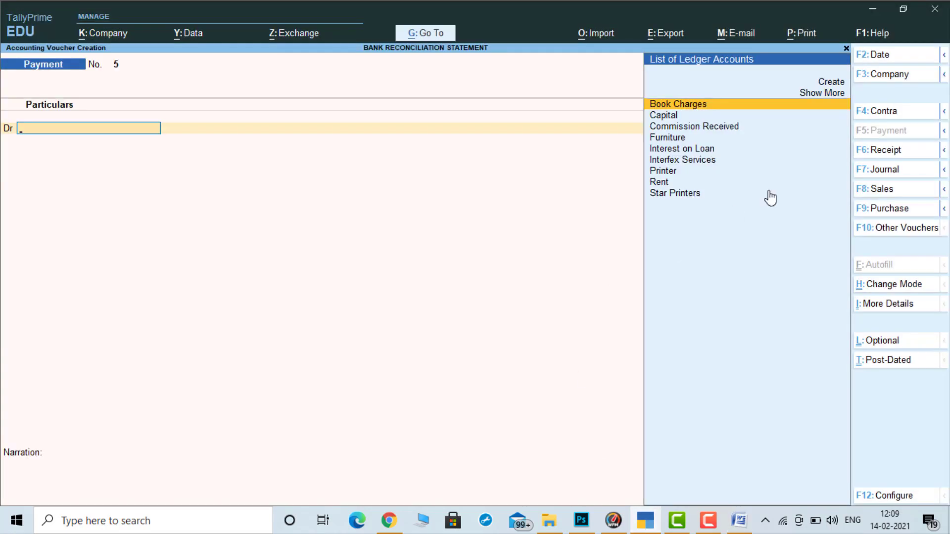
pyautogui.click(885, 174)
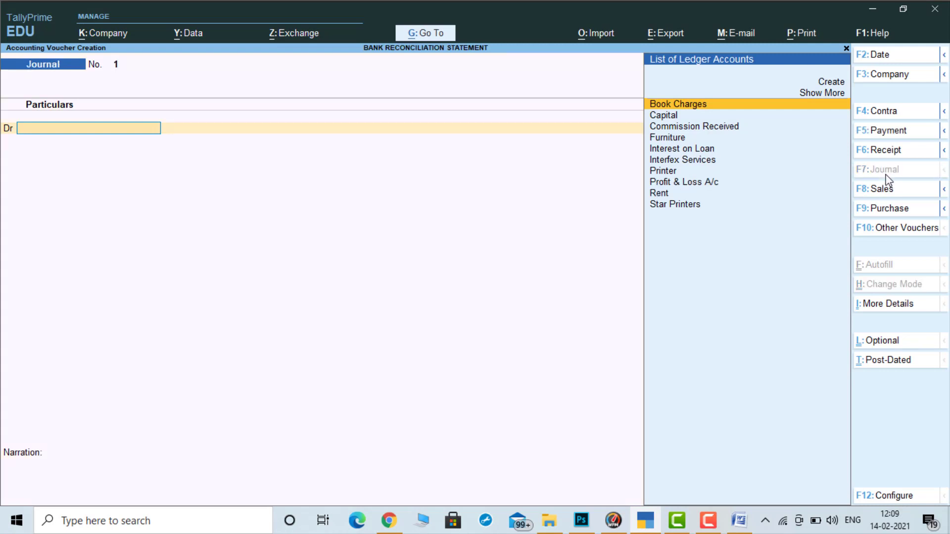
pyautogui.write('Pr')
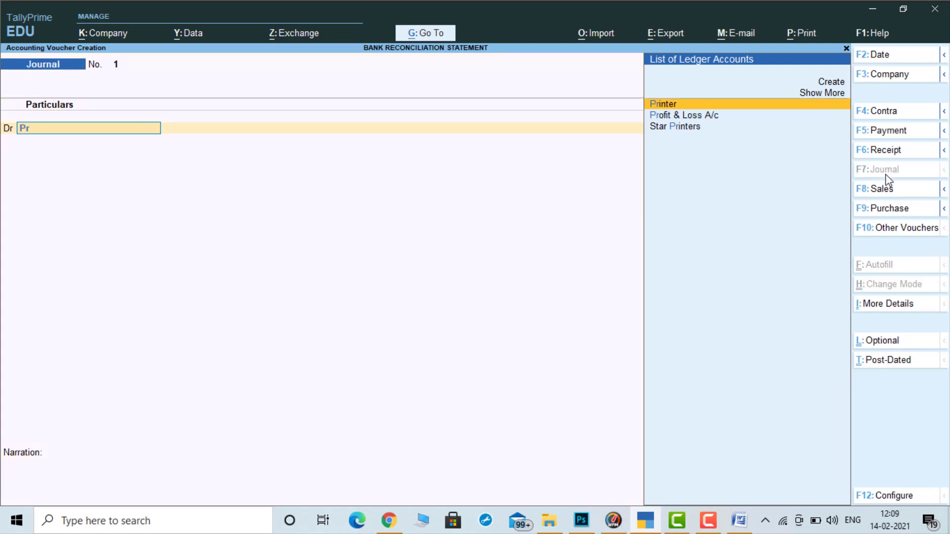
pyautogui.press('Return')
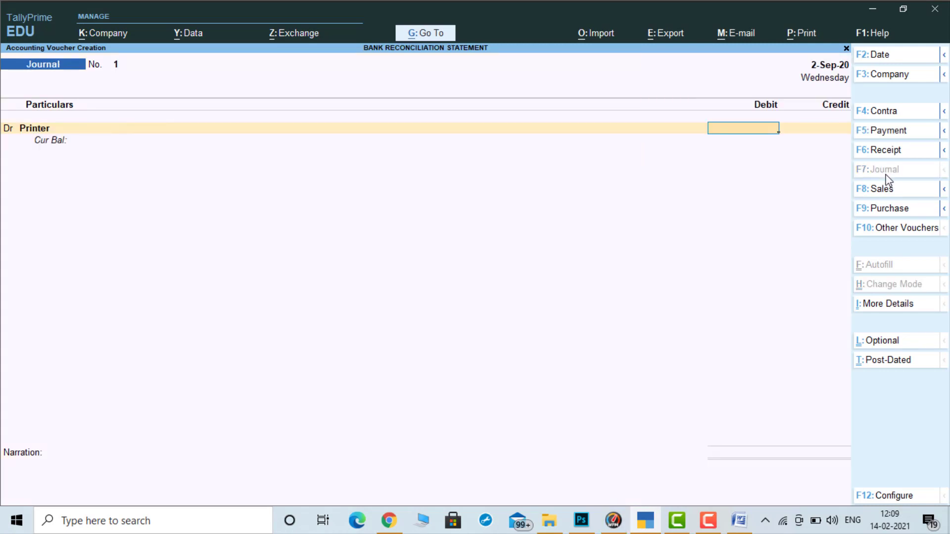
# Step: Recheck the printer purchase date in Word, and set the journal voucher's date to 1-Oct-20 in TallyPrime
pyautogui.click(739, 524)
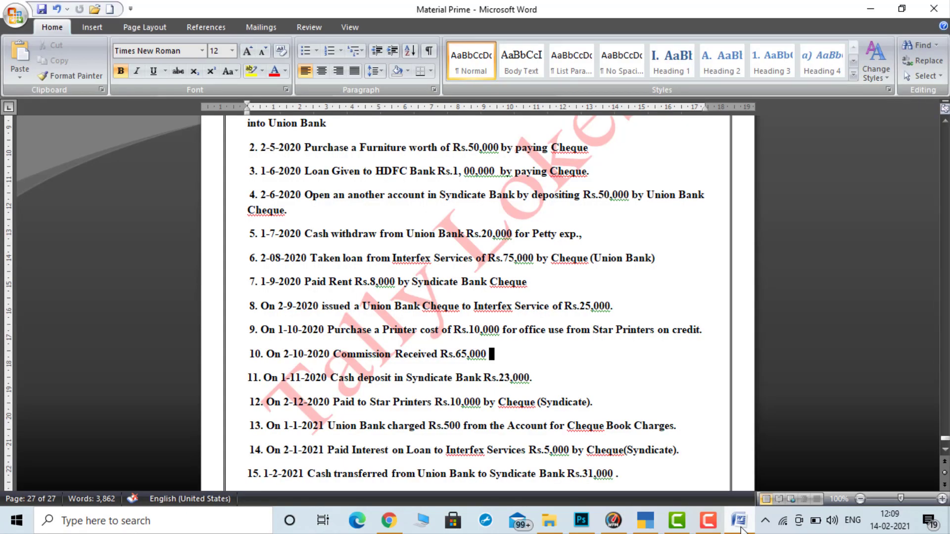
pyautogui.click(739, 523)
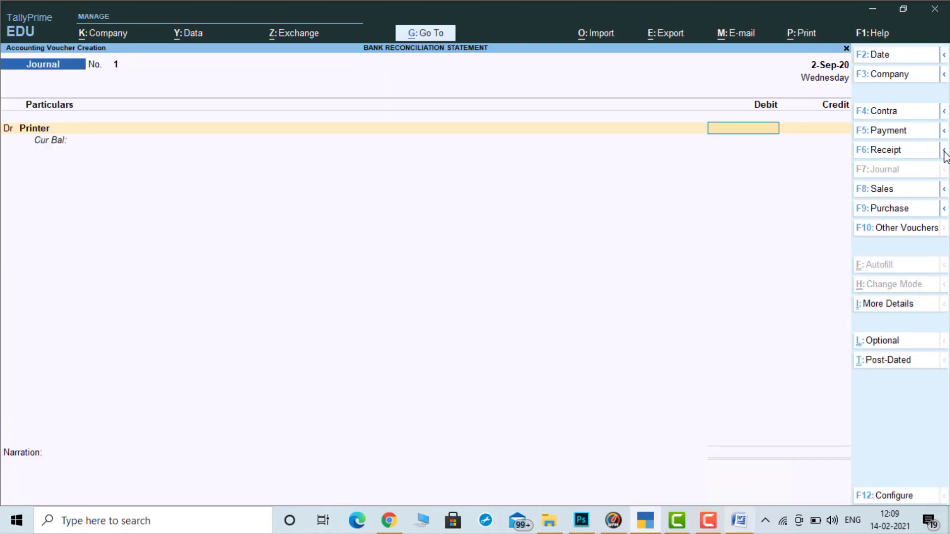
pyautogui.click(880, 54)
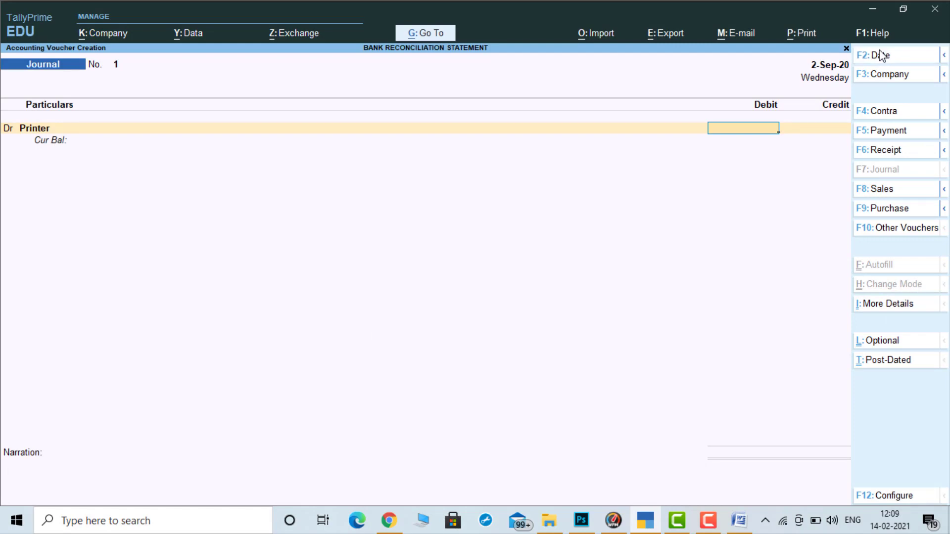
pyautogui.write('1-10')
pyautogui.press('Return')
# Step: Recheck the printer's cost in Word, return to TallyPrime, and debit Printer with 10,000
pyautogui.click(739, 523)
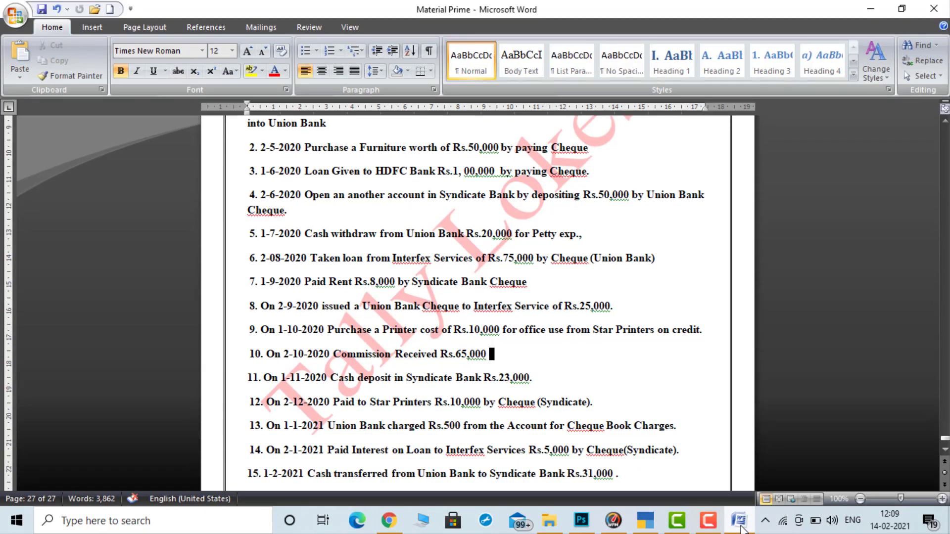
pyautogui.click(740, 523)
pyautogui.write('0000')
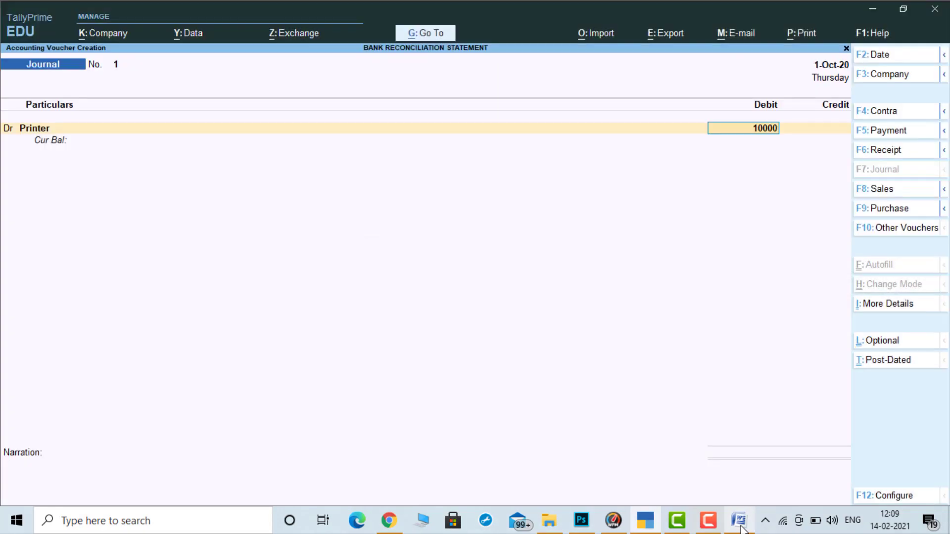
pyautogui.press('Return')
# Step: Credit Star Printers with 10,000 and save the journal voucher without narration
pyautogui.write('st')
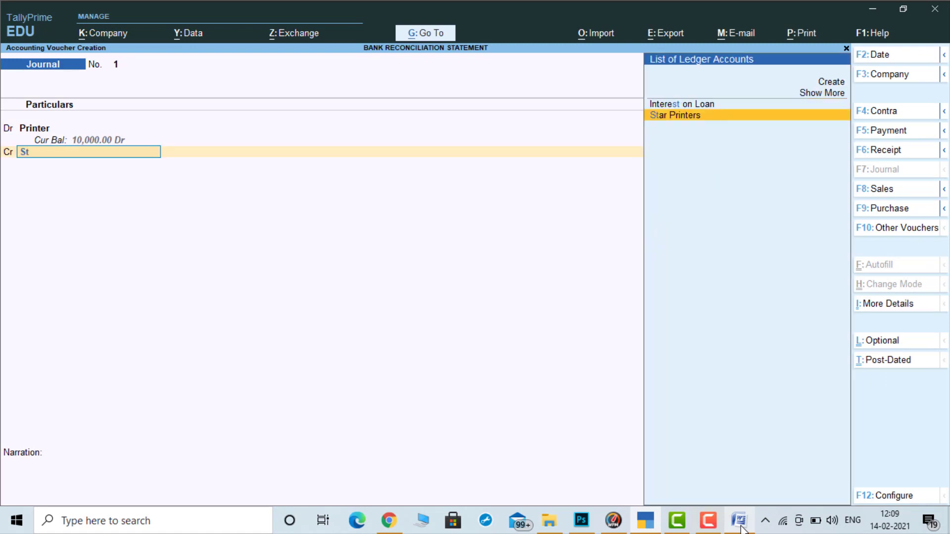
pyautogui.press('Return')
pyautogui.press('Return')
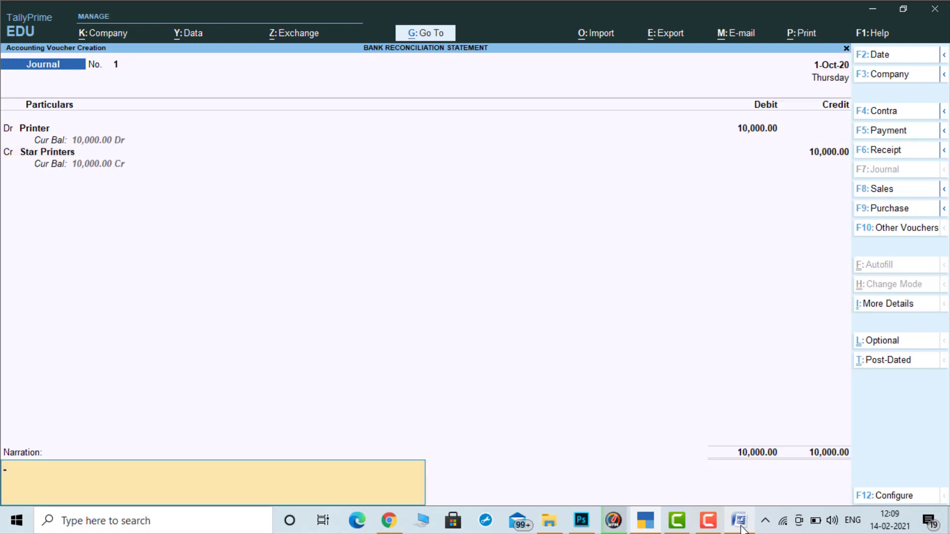
pyautogui.press('Return')
pyautogui.press('Return')
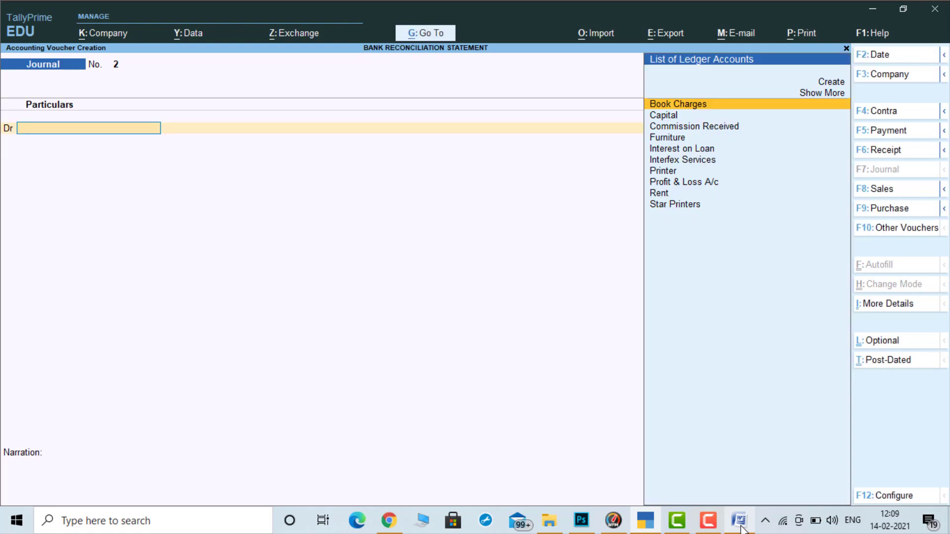
# Step: Check the tenth Problem-11 transaction in Word, return to TallyPrime, and start a Receipt voucher dated 2-Oct-20
pyautogui.click(739, 524)
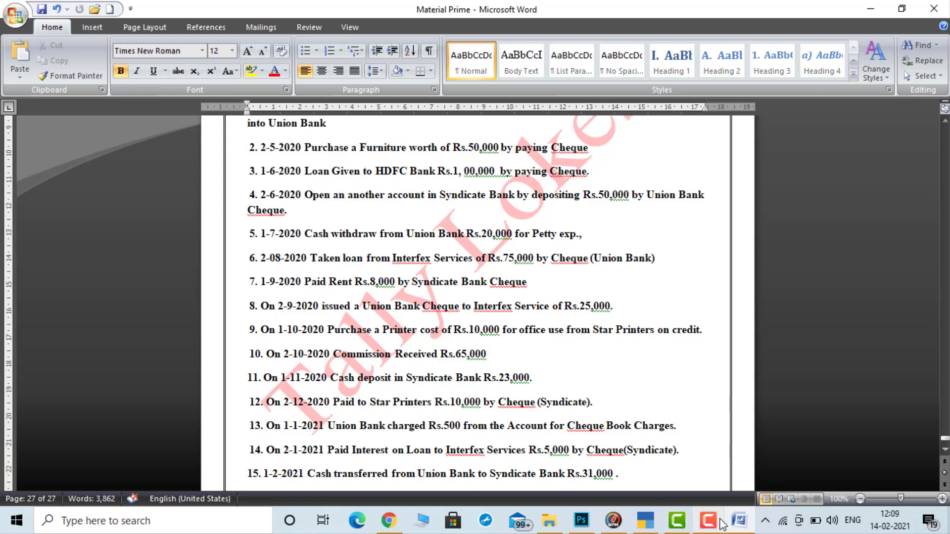
pyautogui.click(739, 522)
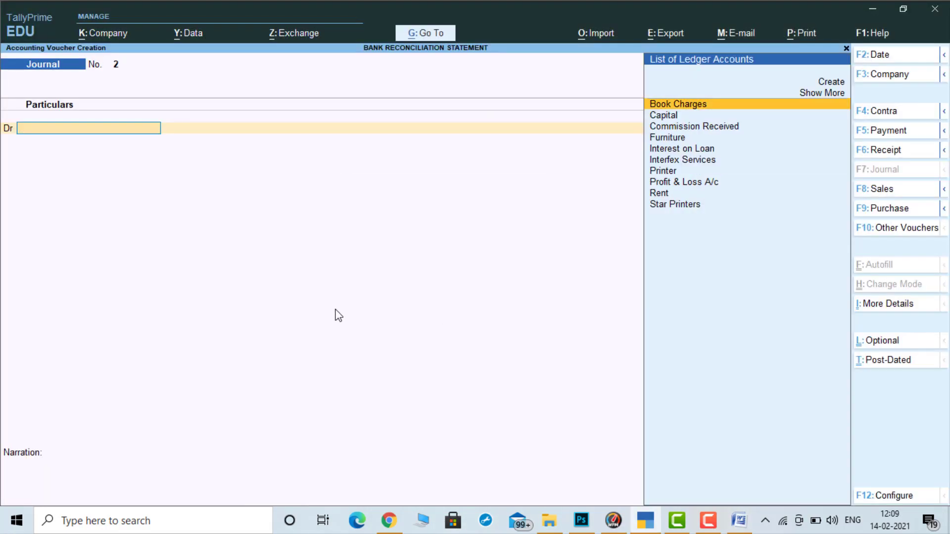
pyautogui.press('F6')
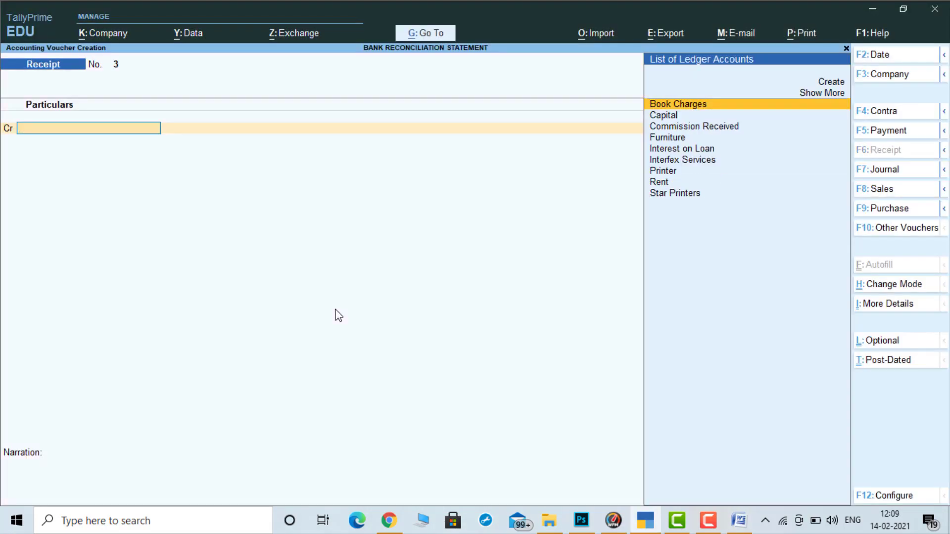
pyautogui.click(883, 57)
pyautogui.write('2-10')
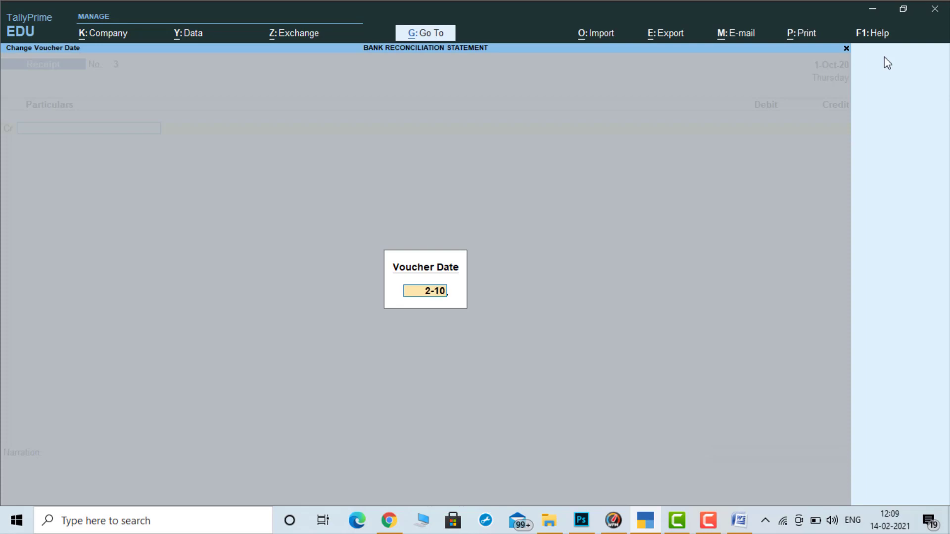
pyautogui.press('Return')
# Step: Select Commission Received as the credit ledger, recheck the amount in Word, and credit it with 65,000 in TallyPrime
pyautogui.write('co')
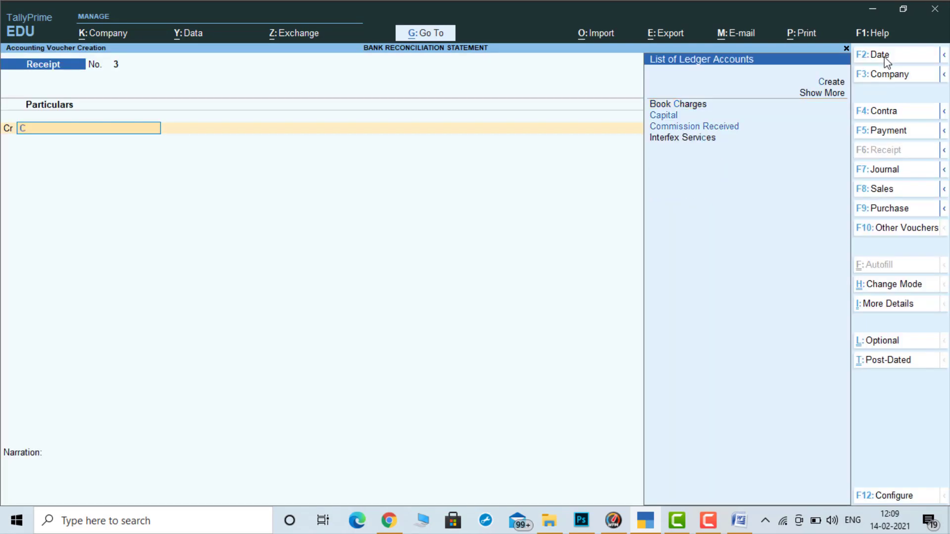
pyautogui.press('Return')
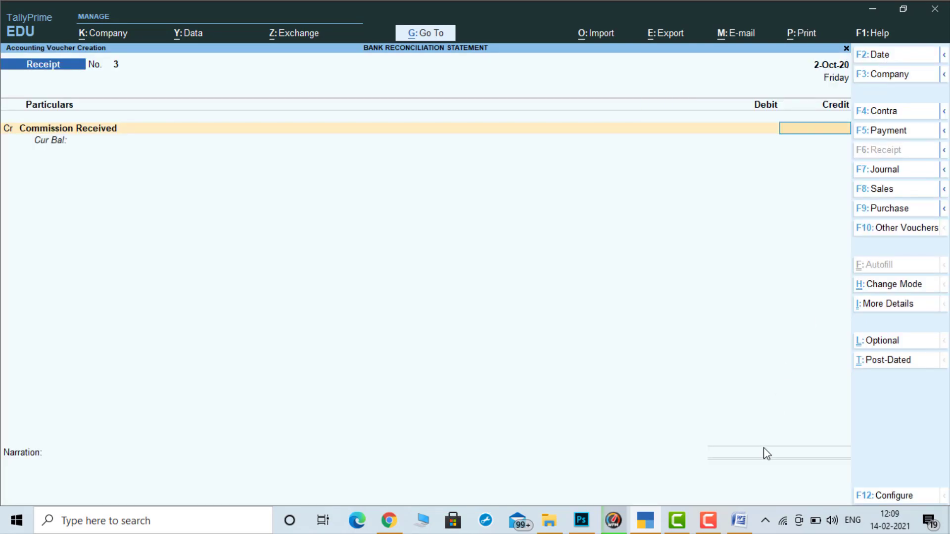
pyautogui.click(740, 522)
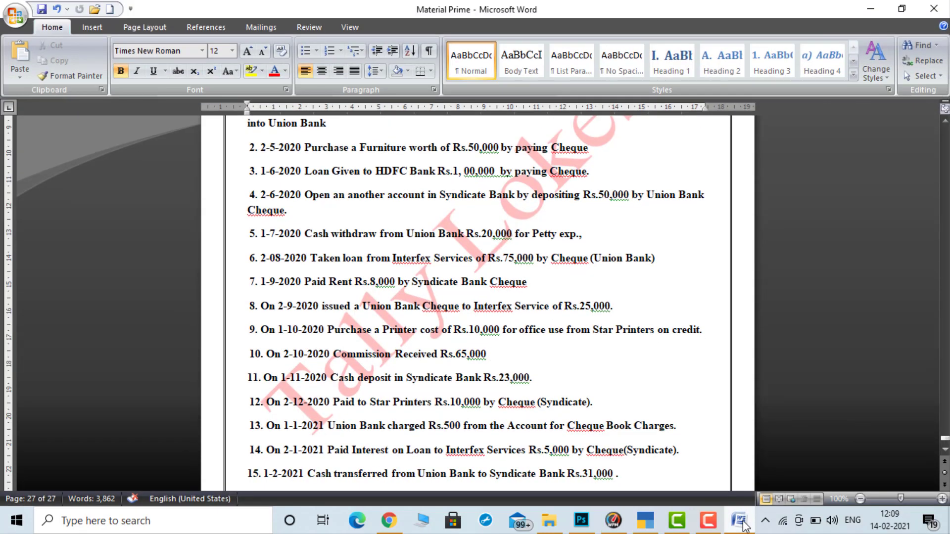
pyautogui.click(740, 522)
pyautogui.write('650')
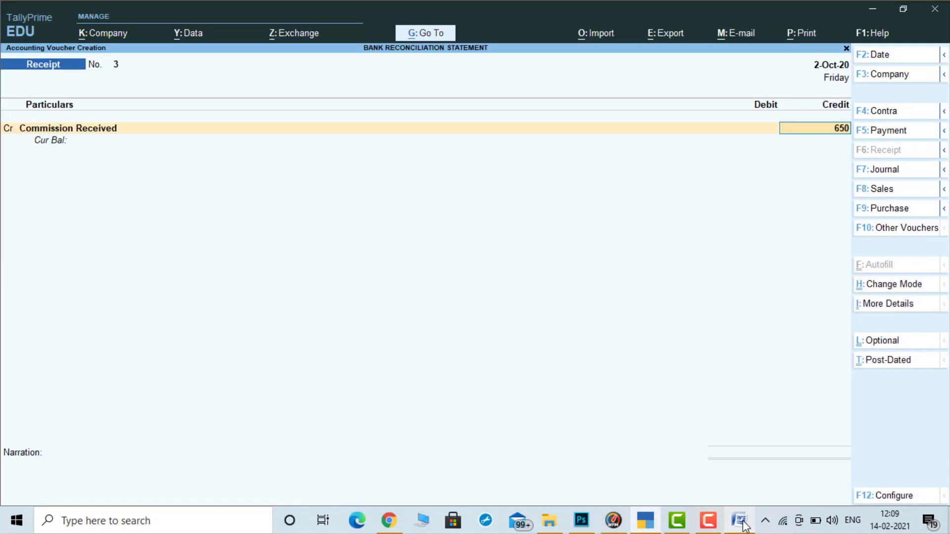
pyautogui.write('00')
pyautogui.press('Return')
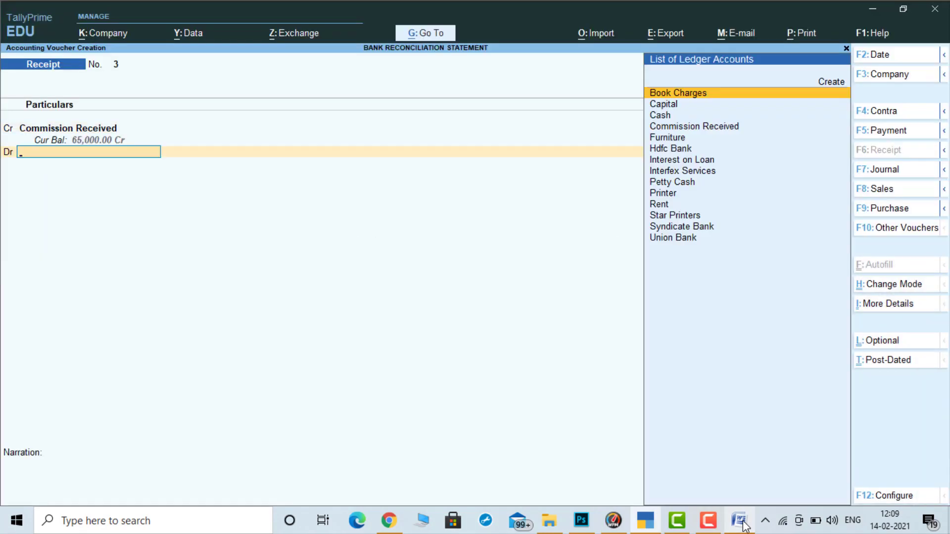
# Step: Debit Cash with 65,000 and save the receipt voucher without narration
pyautogui.press('Down')
pyautogui.press('Down')
pyautogui.press('Return')
pyautogui.press('Return')
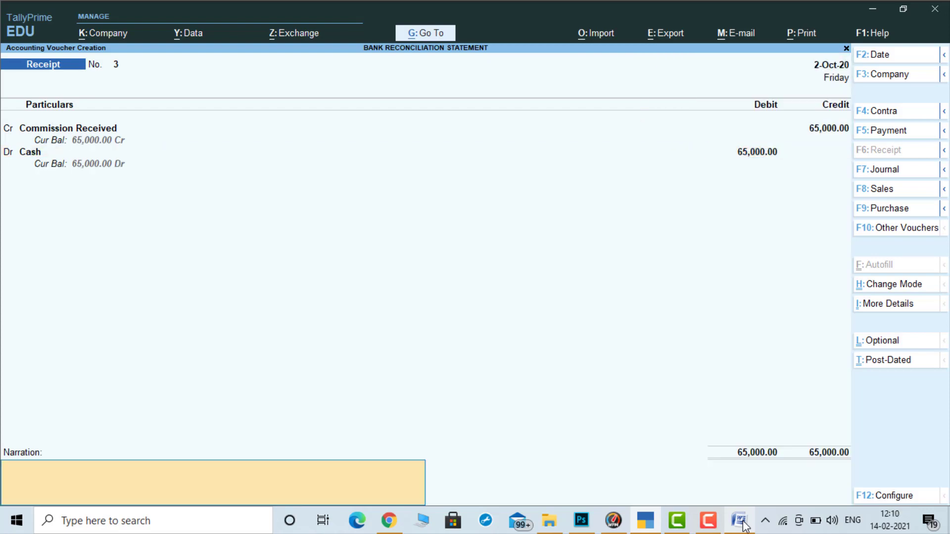
pyautogui.press('Return')
pyautogui.press('Return')
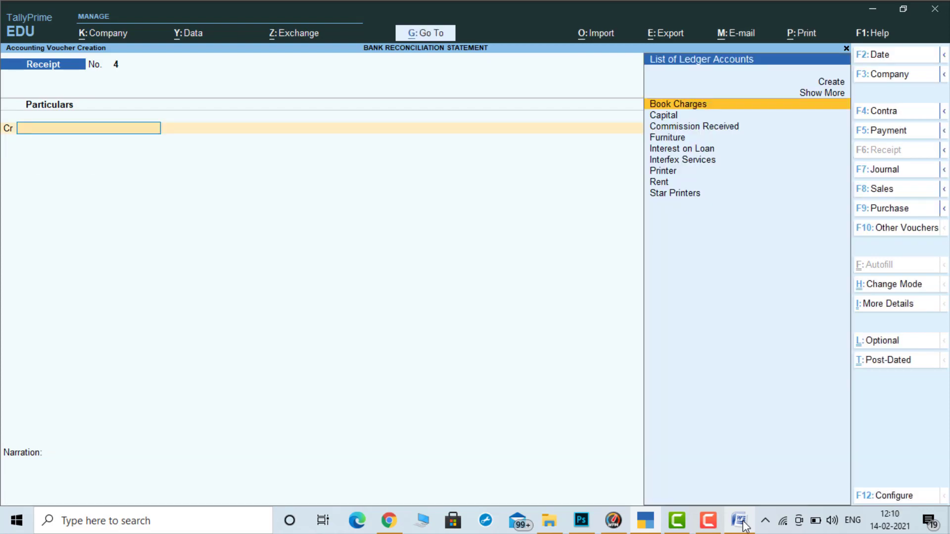
# Step: Check the eleventh transaction in Word, return to TallyPrime, and start a Contra voucher with Cash as the credit ledger
pyautogui.click(739, 520)
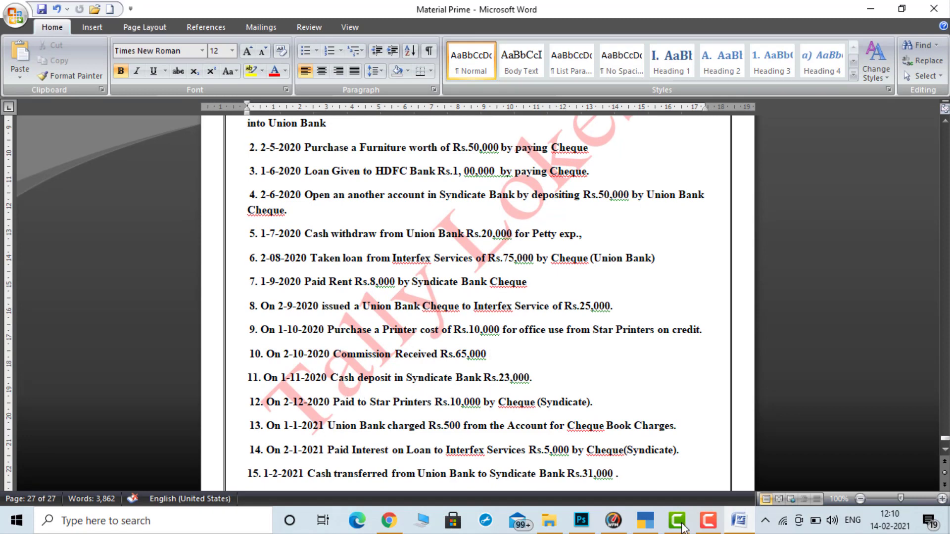
pyautogui.click(644, 531)
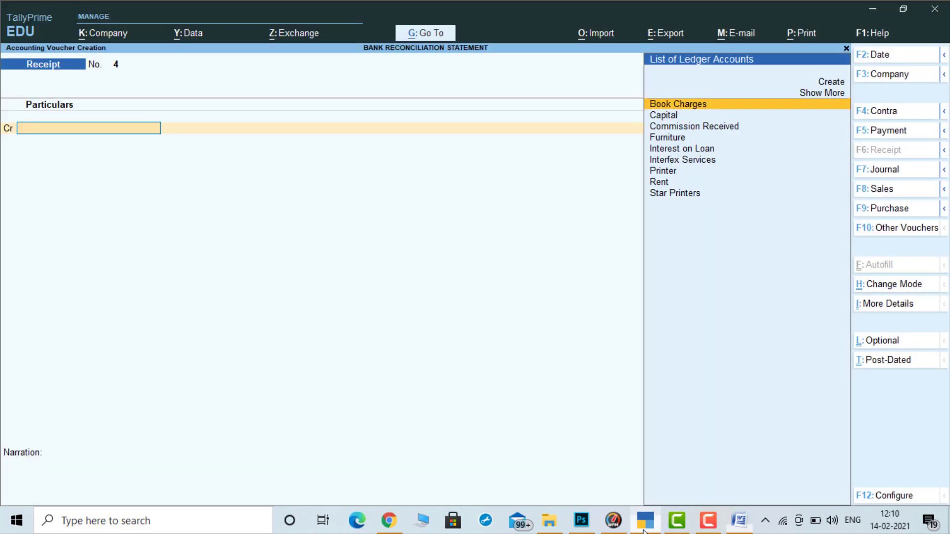
pyautogui.press('F4')
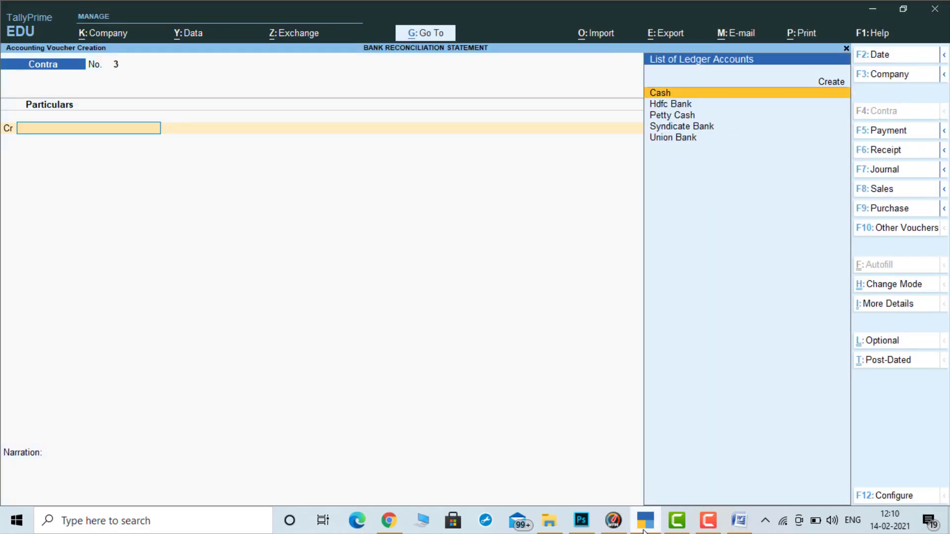
pyautogui.press('Return')
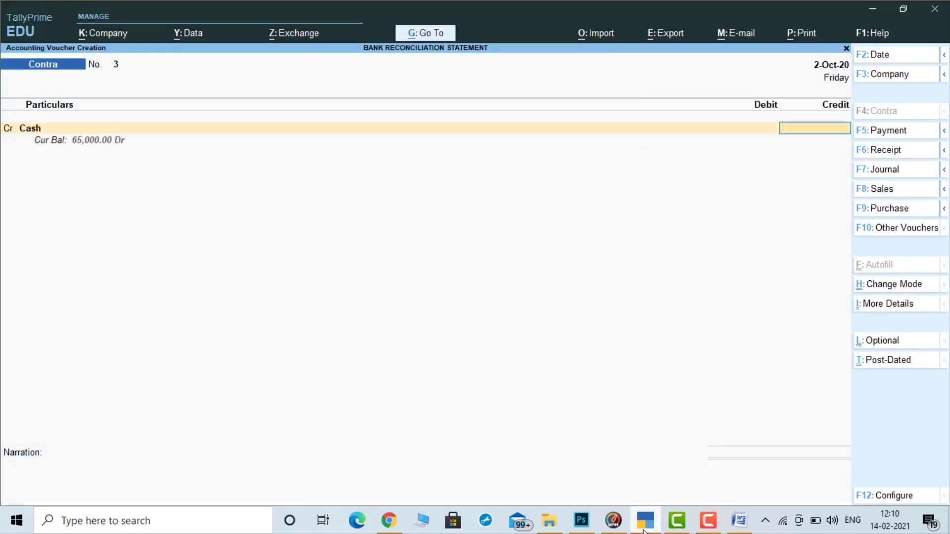
# Step: Recheck the cash deposit date in Word, and set the contra voucher's date to 1-Nov-20 in TallyPrime
pyautogui.click(881, 56)
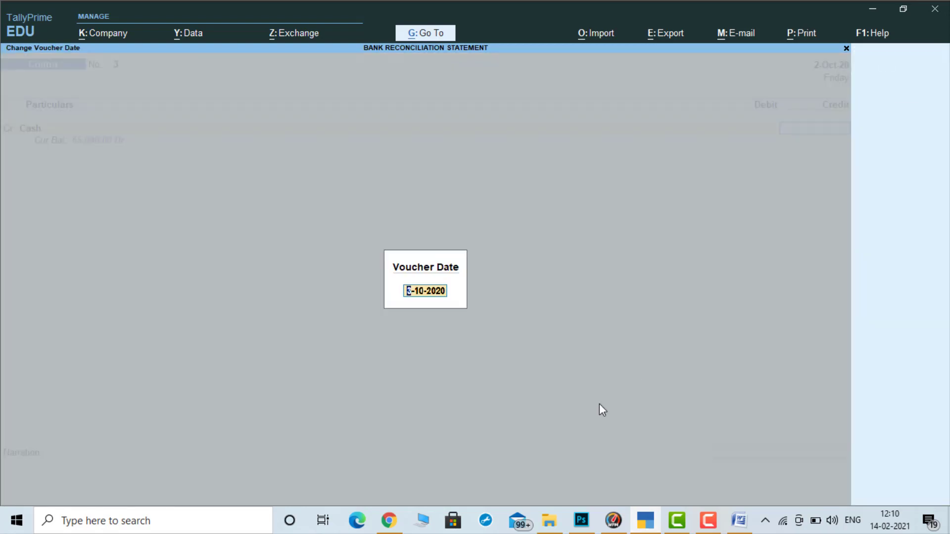
pyautogui.click(657, 526)
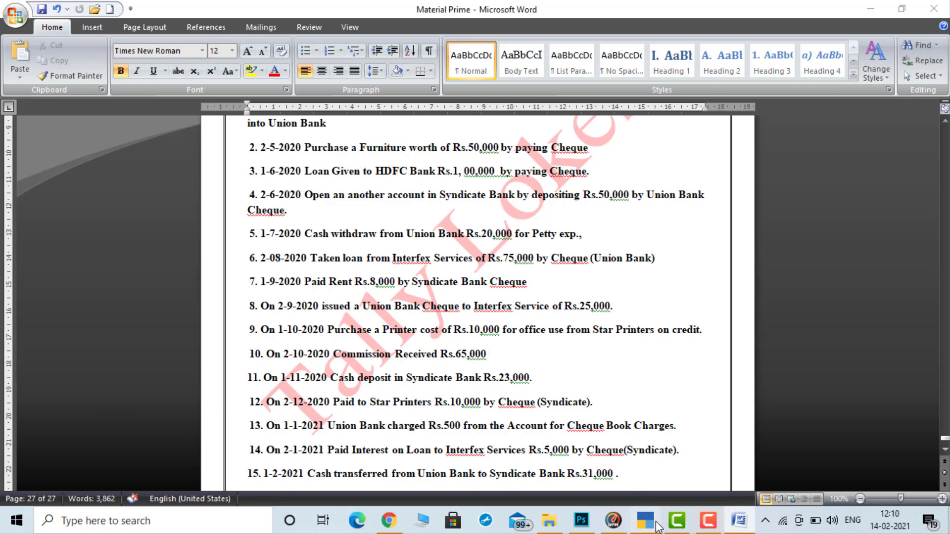
pyautogui.click(646, 520)
pyautogui.write('1-11')
pyautogui.press('Return')
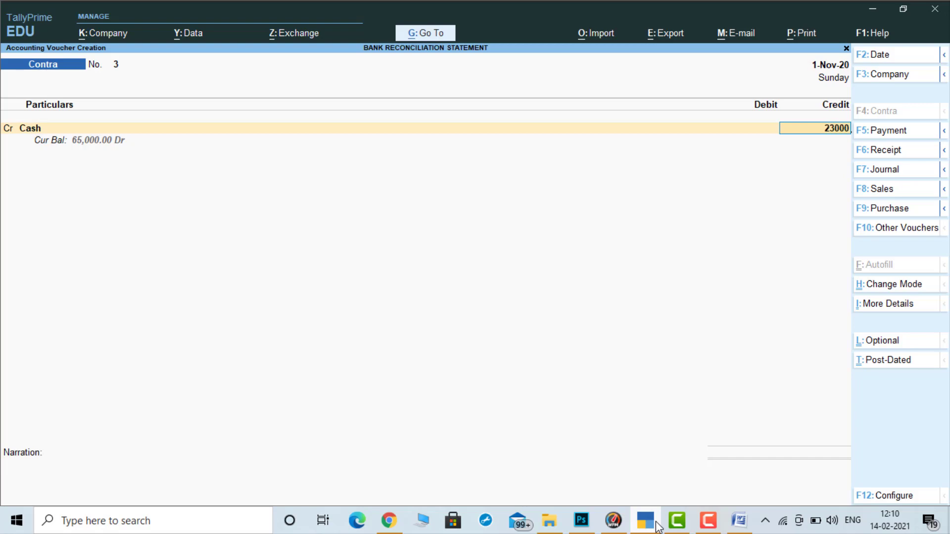
# Step: Credit Cash with 23,000, choose Syndicate Bank as the debit ledger, and recheck the deposit in Word before returning to TallyPrime
pyautogui.write('23000')
pyautogui.press('Return')
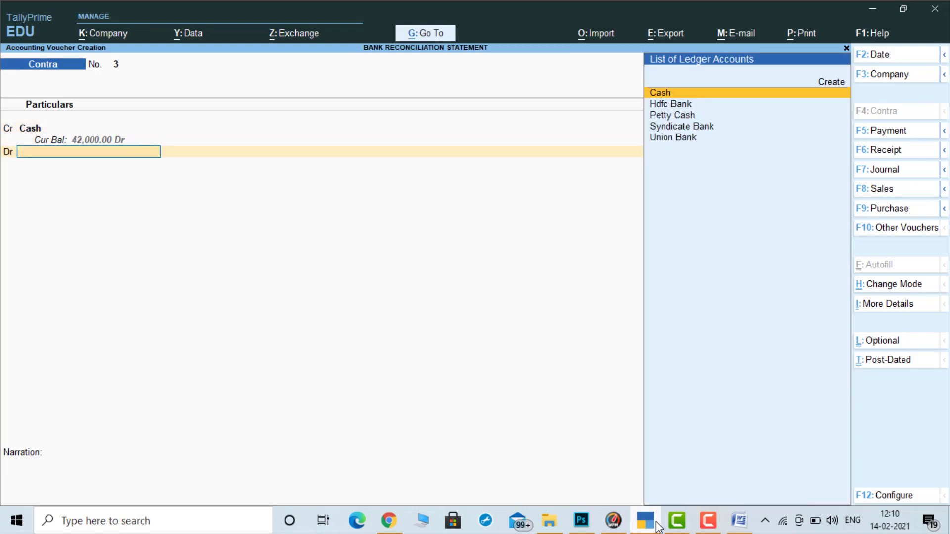
pyautogui.write('Sy')
pyautogui.press('Return')
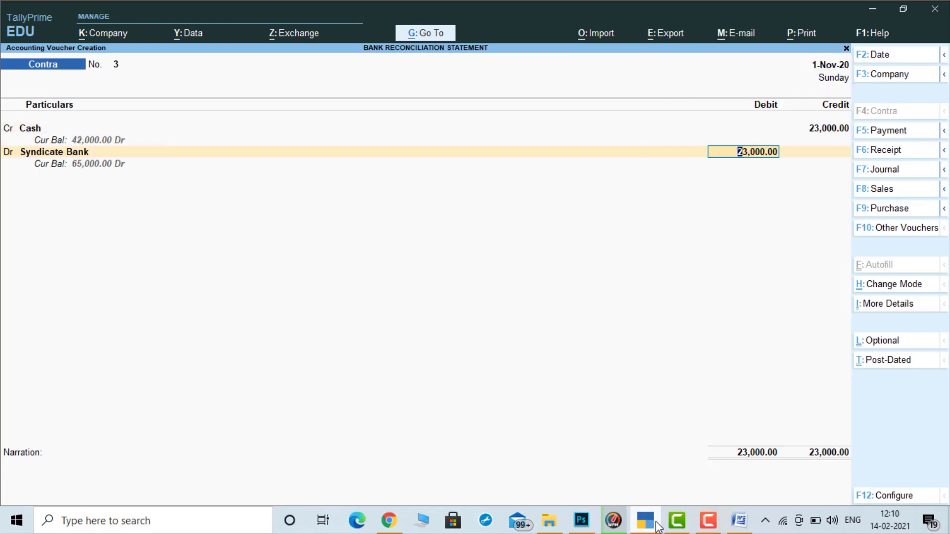
pyautogui.click(658, 525)
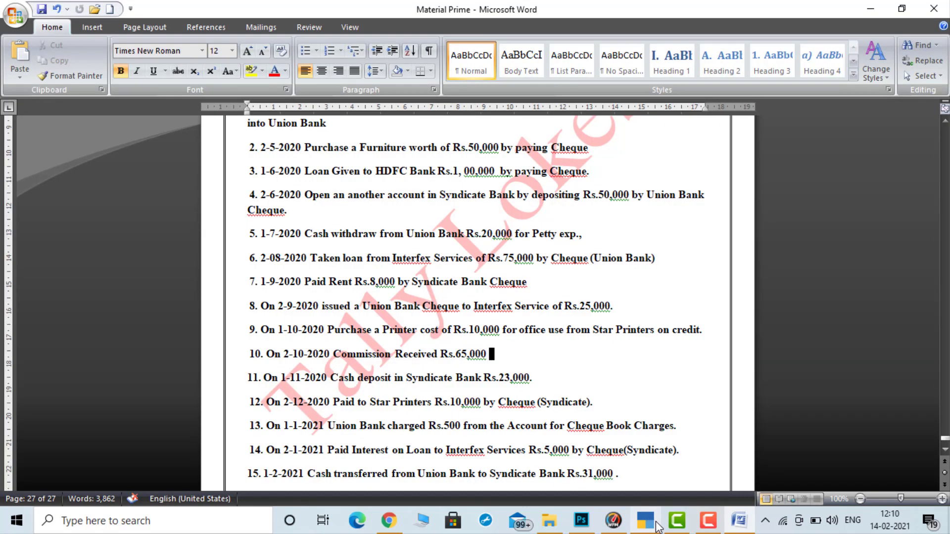
pyautogui.click(657, 526)
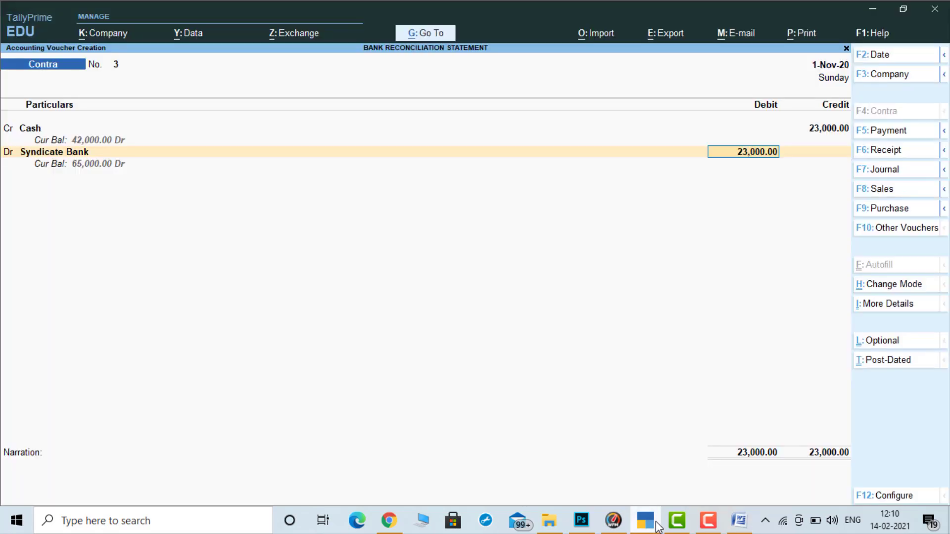
# Step: Accept the 23,000 debit to Syndicate Bank, leave the cash denominations blank, and save the contra voucher without narration
pyautogui.press('Return')
pyautogui.press('Return')
pyautogui.press('Return')
pyautogui.press('Return')
pyautogui.press('Return')
pyautogui.press('Return')
pyautogui.press('Return')
pyautogui.press('Return')
pyautogui.press('Return')
pyautogui.press('Return')
pyautogui.press('Return')
pyautogui.press('Return')
pyautogui.press('Return')
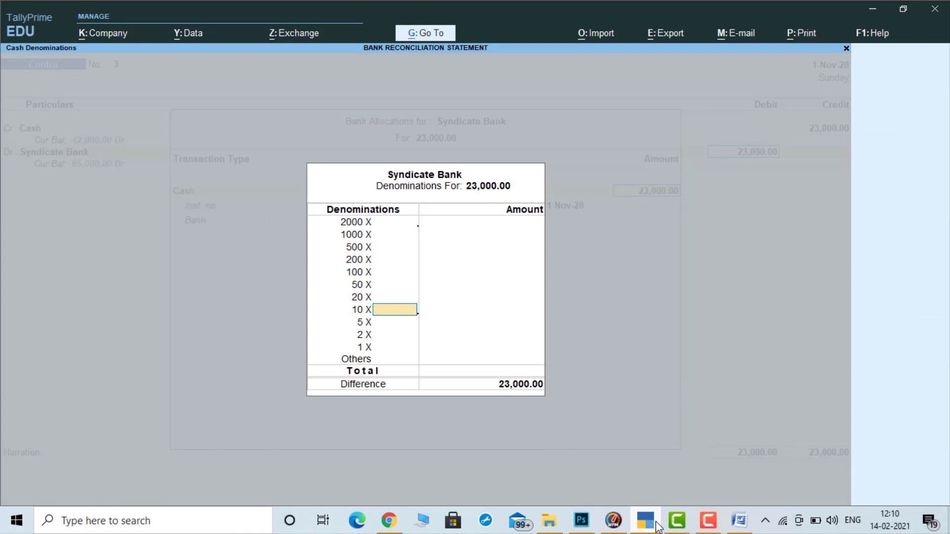
pyautogui.press('Return')
pyautogui.press('Return')
pyautogui.press('Return')
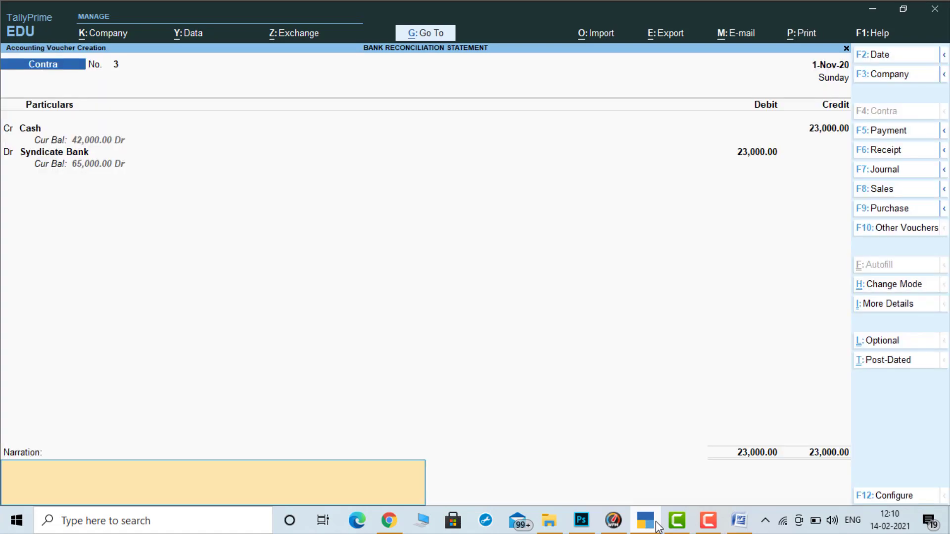
pyautogui.press('Return')
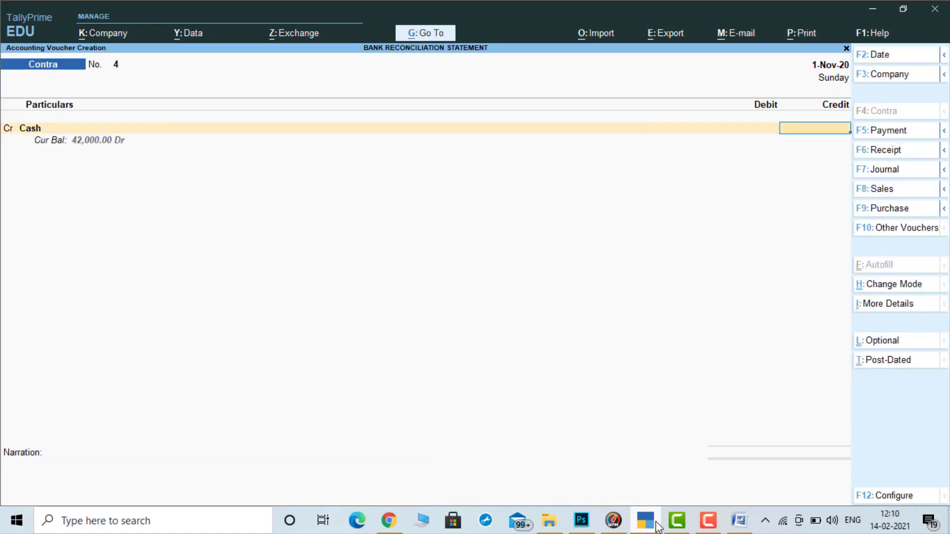
# Step: Check the twelfth transaction and its date in Word, and start a Payment voucher dated 2-Dec-20 in TallyPrime
pyautogui.click(657, 525)
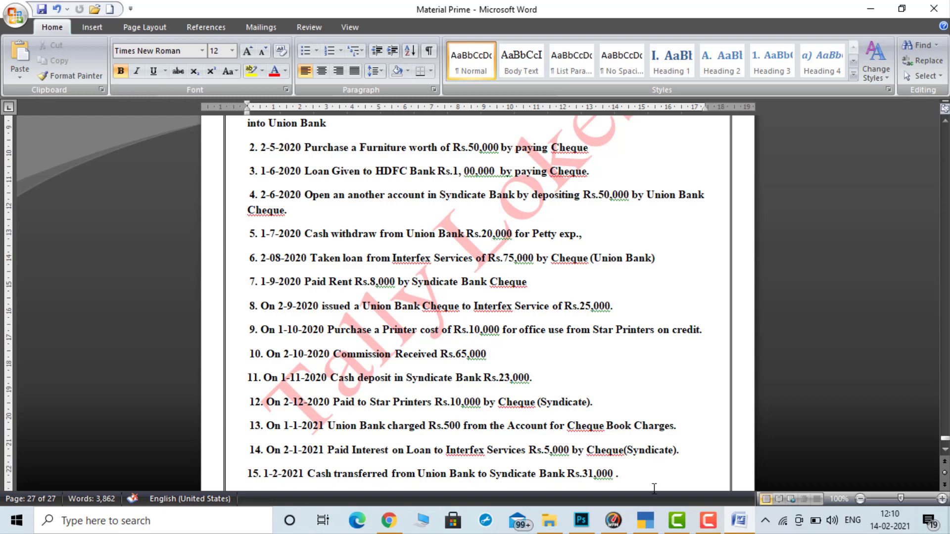
pyautogui.click(649, 529)
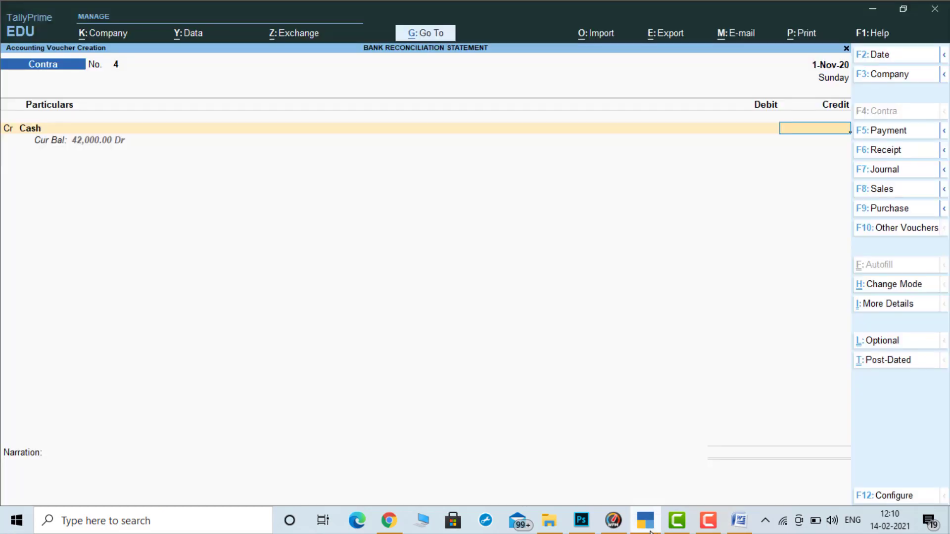
pyautogui.press('F5')
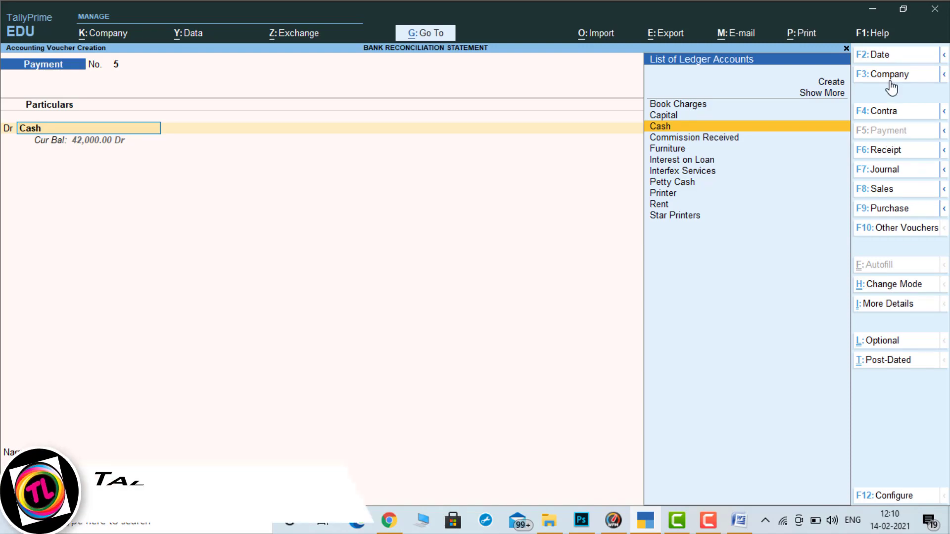
pyautogui.click(886, 64)
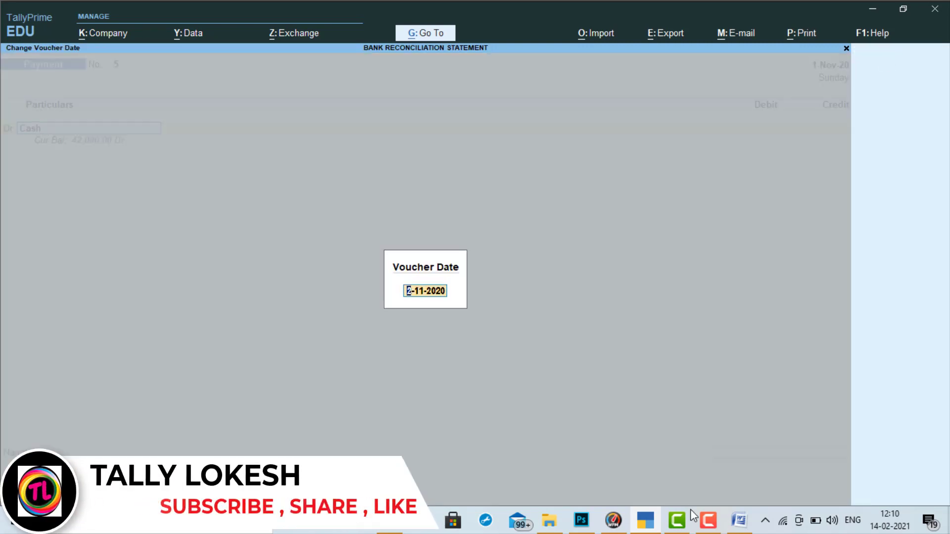
pyautogui.click(648, 530)
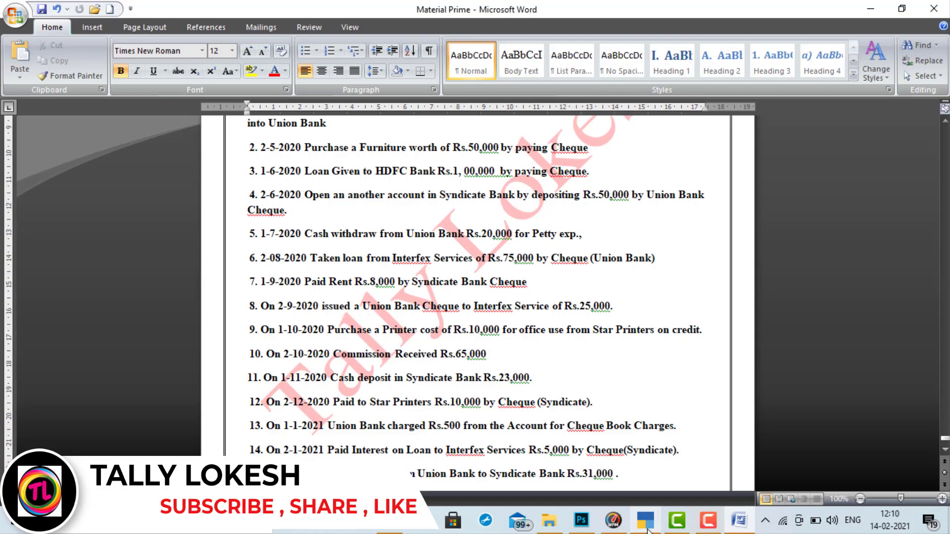
pyautogui.click(648, 530)
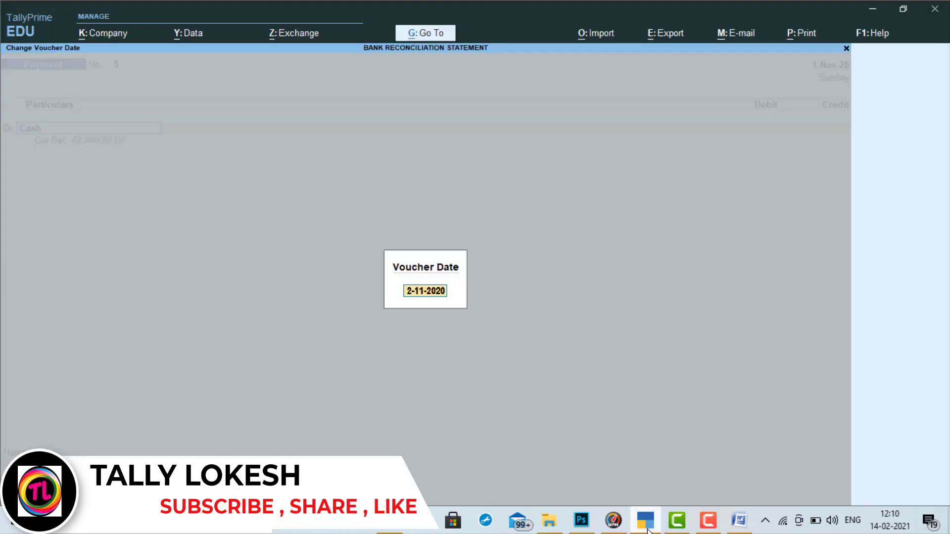
pyautogui.write('2-11')
pyautogui.press('Return')
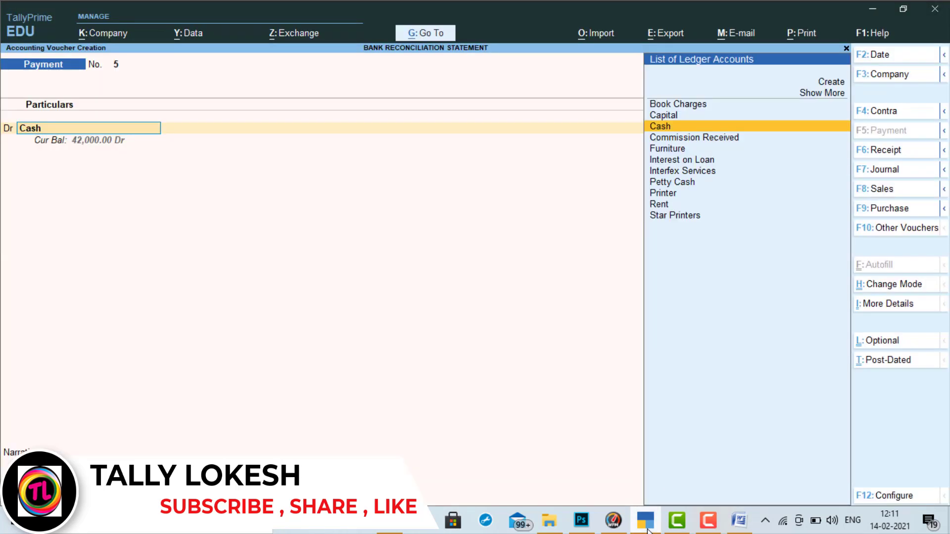
# Step: Choose Star Printers as the debit ledger, recheck the payment in Word, and debit it with 10,000 in TallyPrime
pyautogui.write('st')
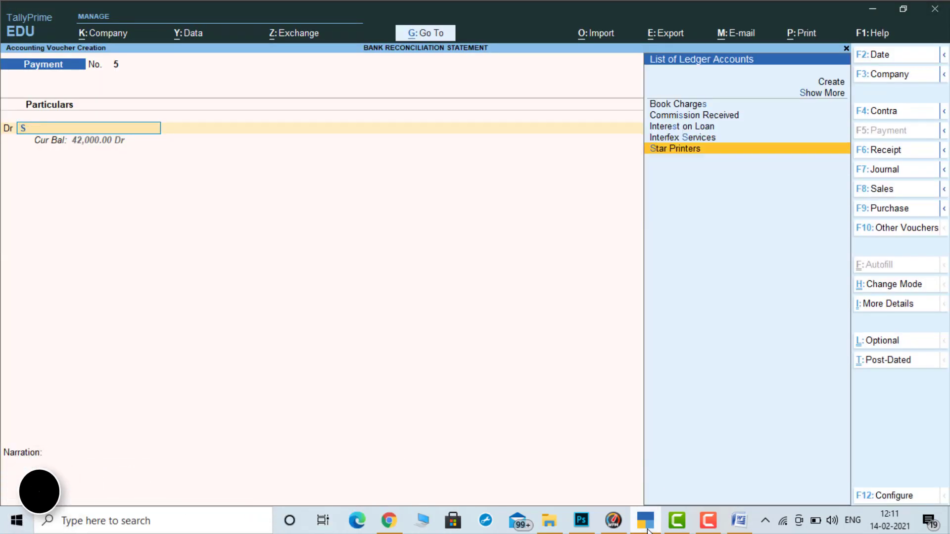
pyautogui.press('Return')
pyautogui.click(648, 529)
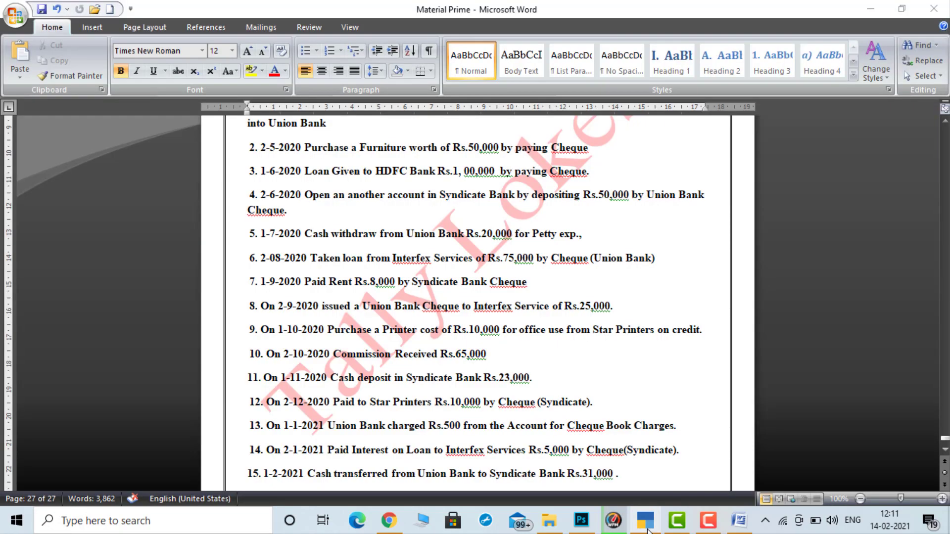
pyautogui.click(649, 530)
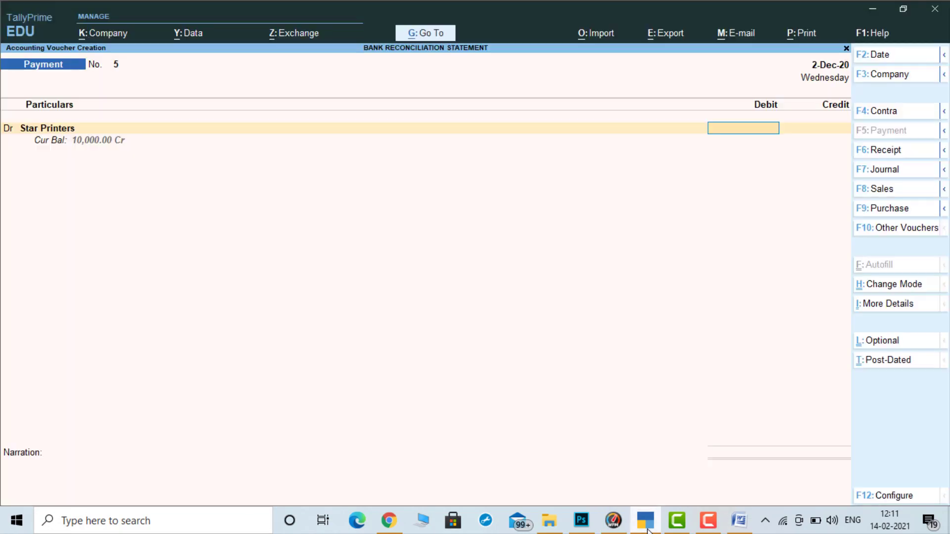
pyautogui.write('10000')
pyautogui.press('Return')
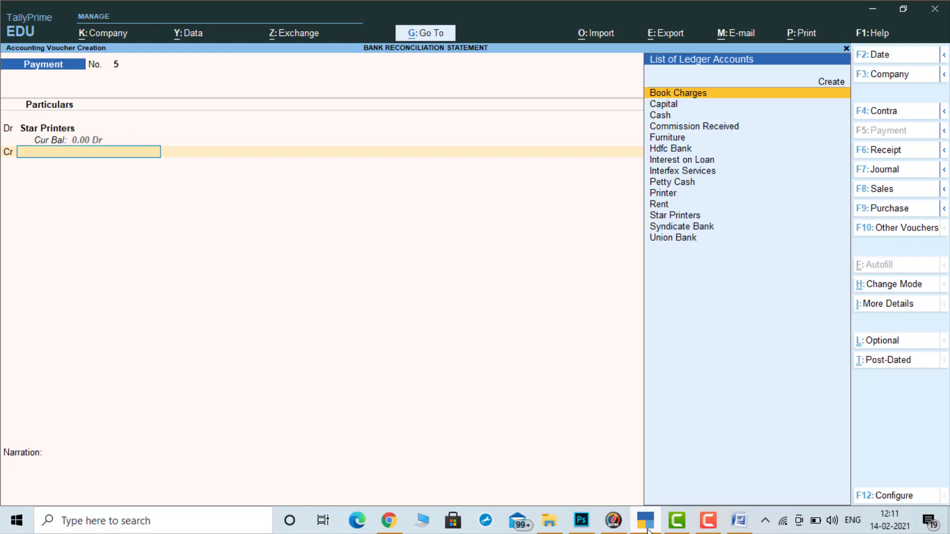
# Step: Credit Syndicate Bank with 10,000 and save the Star Printers payment voucher without narration
pyautogui.write('sy')
pyautogui.press('Return')
pyautogui.press('Return')
pyautogui.press('Return')
pyautogui.press('Return')
pyautogui.press('Return')
pyautogui.press('Return')
pyautogui.press('Return')
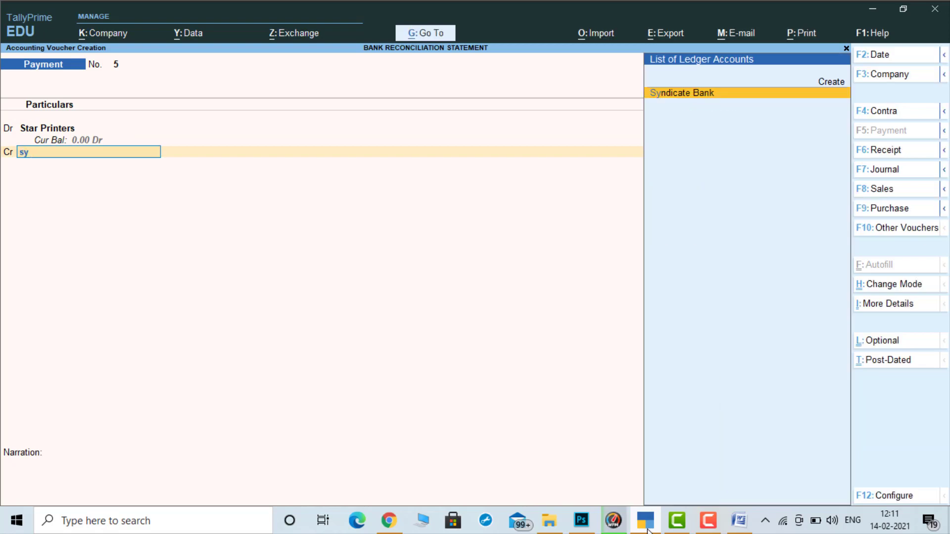
pyautogui.press('Return')
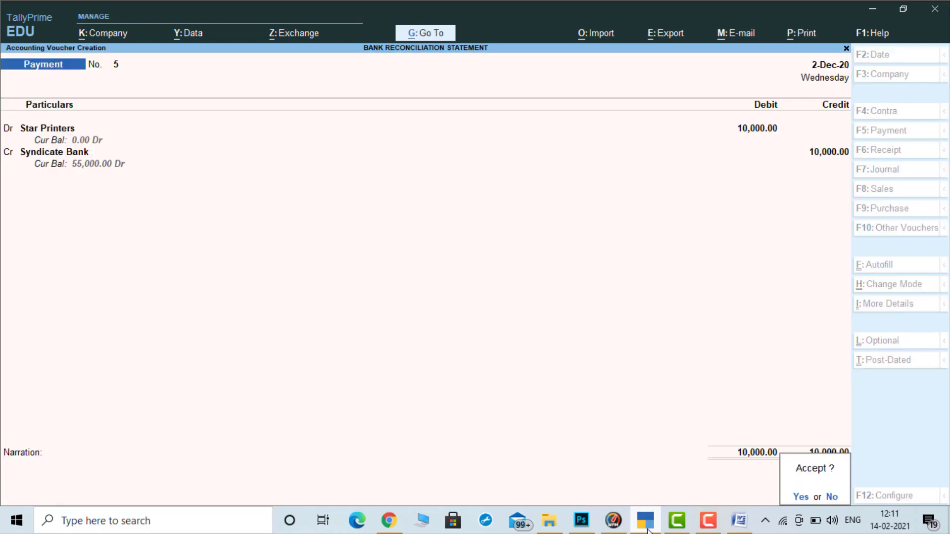
pyautogui.press('Return')
# Step: Choose Book Charges as the new payment's debit ledger, check the thirteenth transaction in Word, and set the voucher date to 1-Jan-21
pyautogui.press('Return')
pyautogui.click(647, 529)
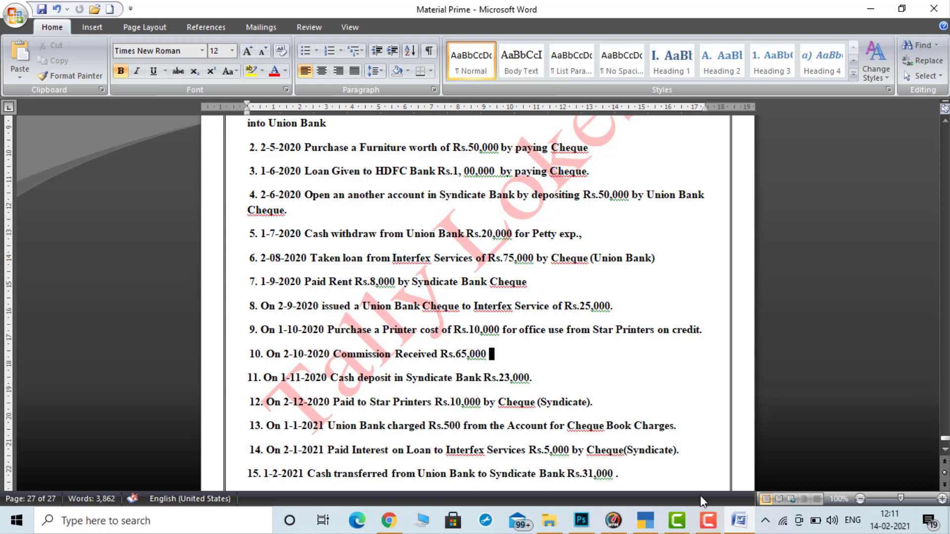
pyautogui.click(648, 520)
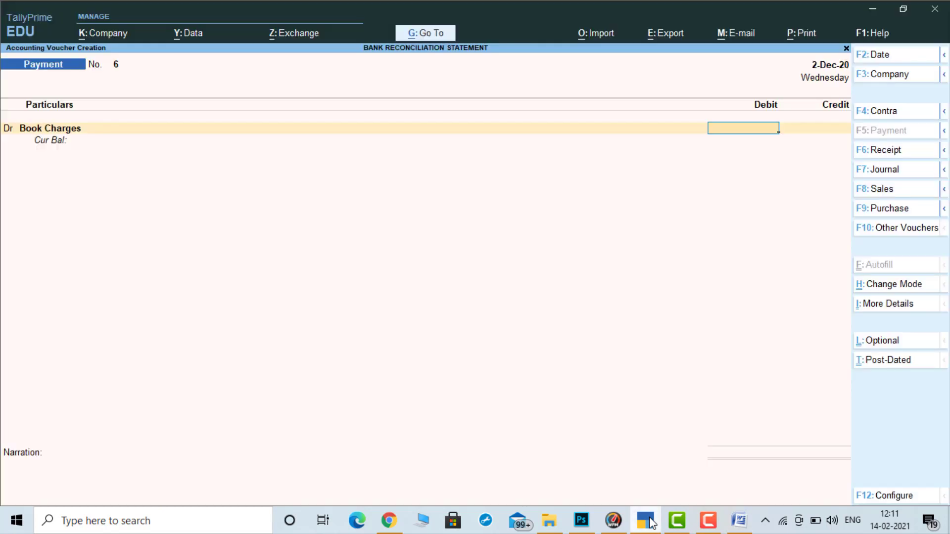
pyautogui.click(879, 60)
pyautogui.write('1-1')
pyautogui.press('Return')
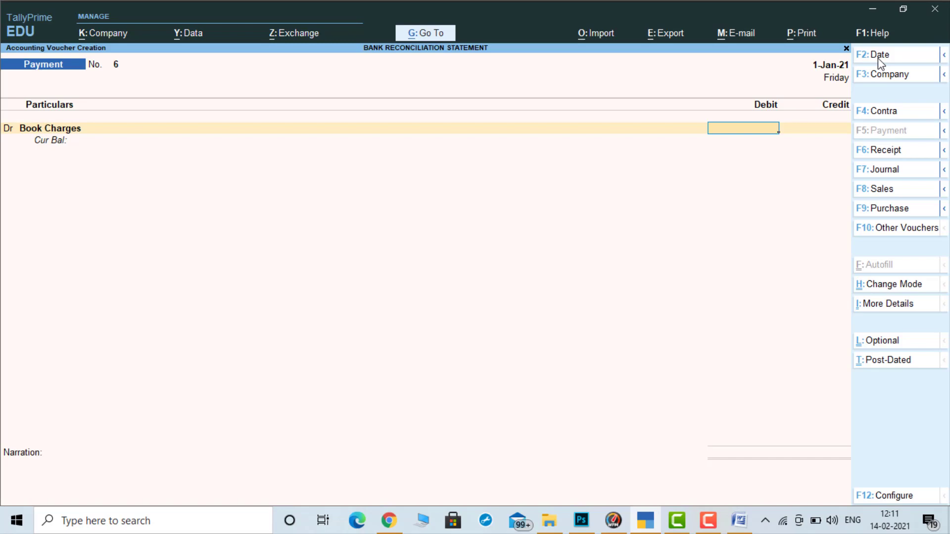
# Step: Debit Book Charges with 500 and choose Union Bank as the credit ledger
pyautogui.write('0')
pyautogui.press('Return')
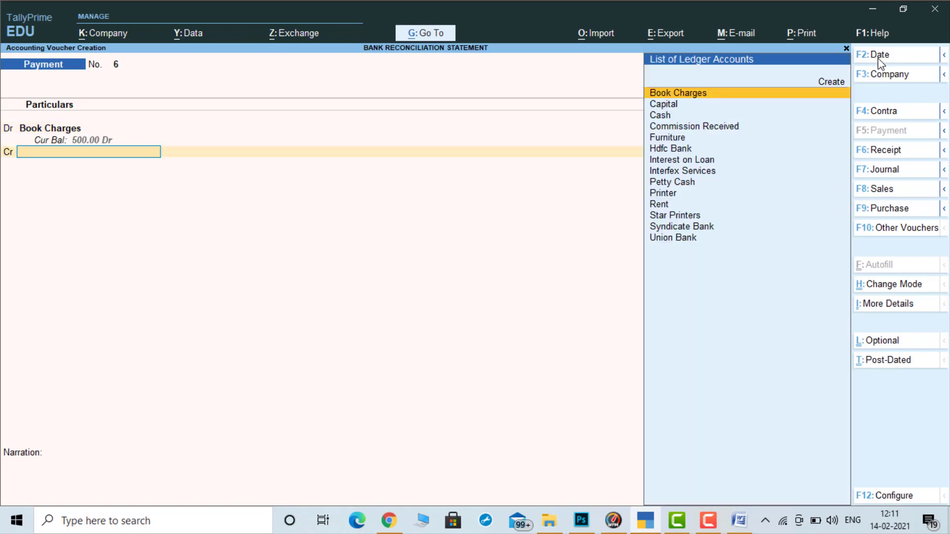
pyautogui.write('uni')
pyautogui.press('Return')
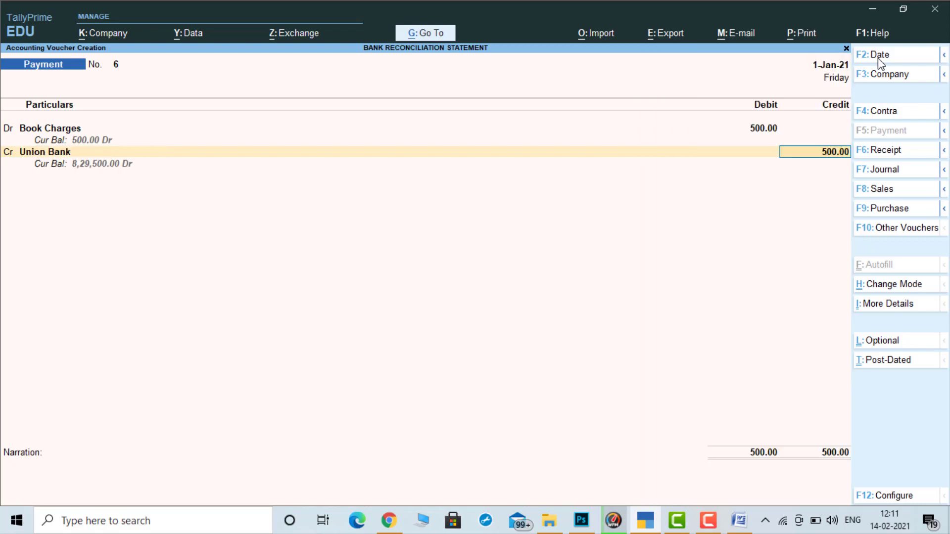
# Step: Accept the 500 credit to Union Bank and save the book charges payment voucher without narration
pyautogui.press('Return')
pyautogui.press('Return')
pyautogui.press('Return')
pyautogui.press('Return')
pyautogui.press('Return')
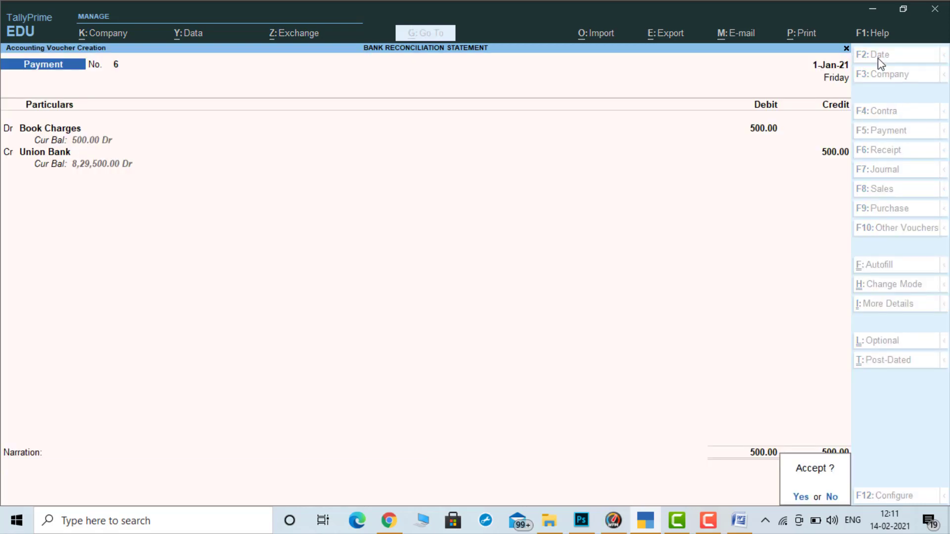
pyautogui.press('Return')
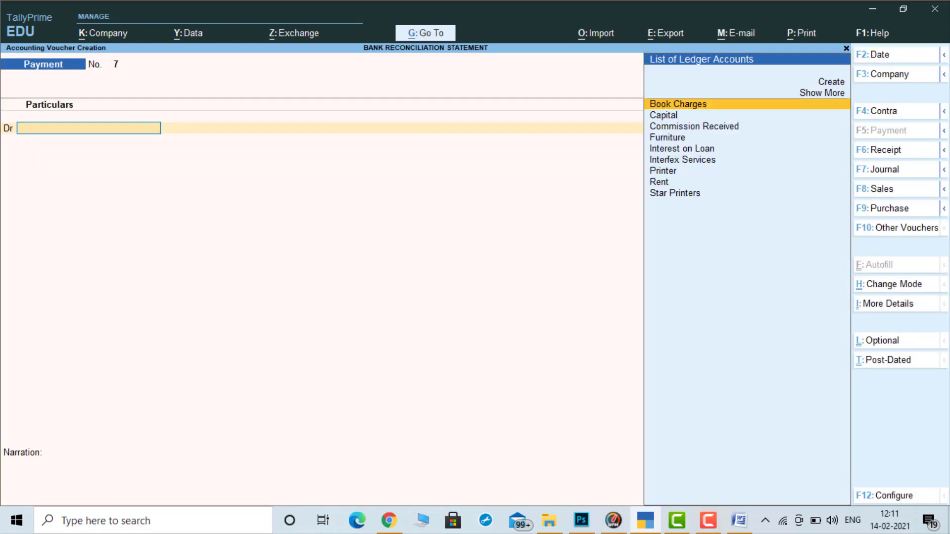
# Step: Check the fourteenth transaction and its date in Word, and set the new payment voucher's date to 2-Jan-21 in TallyPrime
pyautogui.click(646, 522)
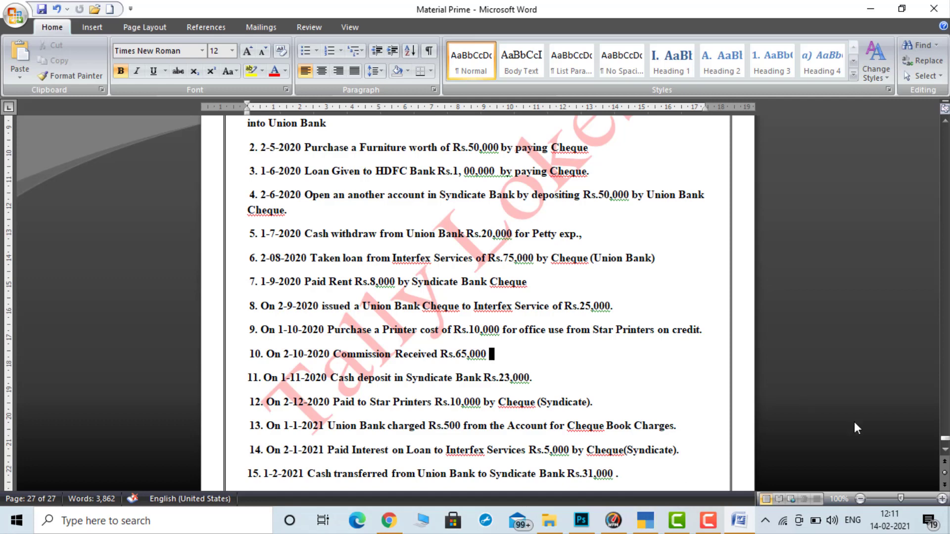
pyautogui.scroll(-2, 944, 451)
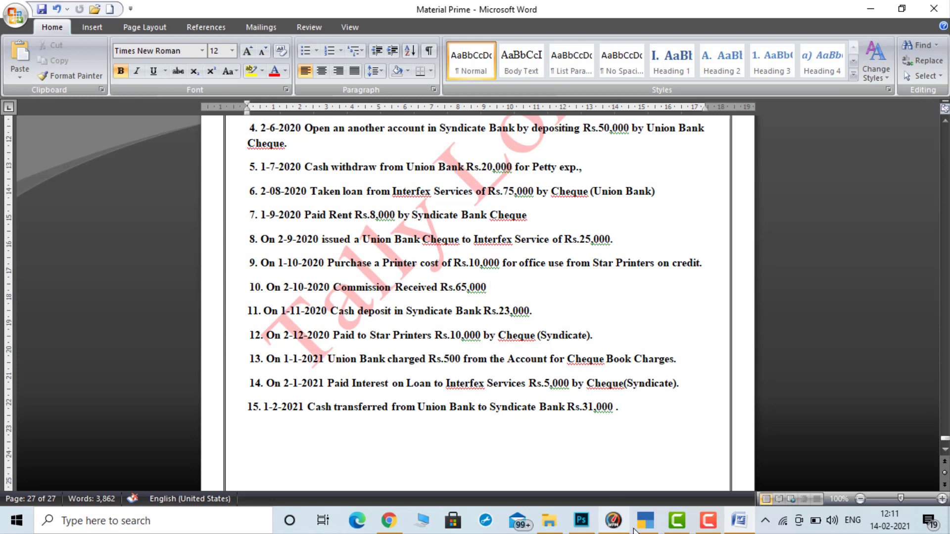
pyautogui.click(652, 525)
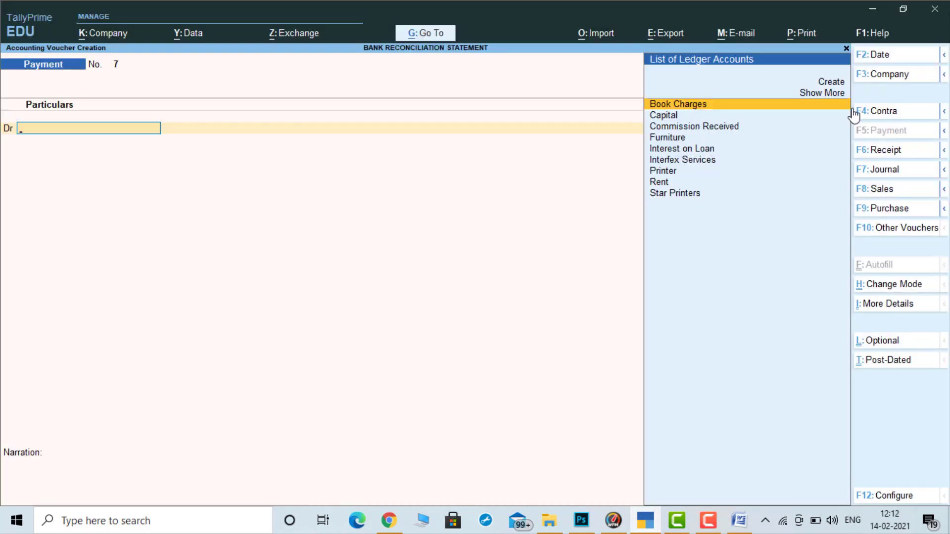
pyautogui.click(888, 63)
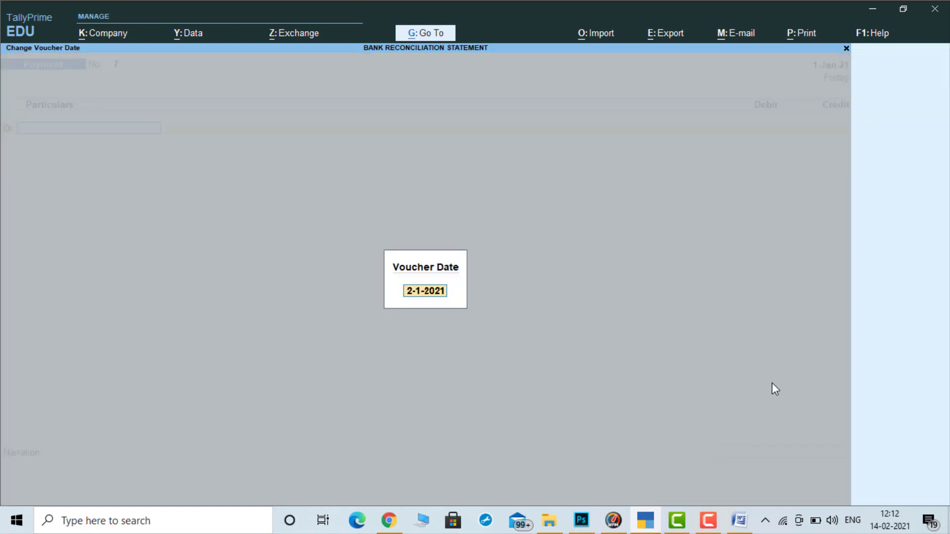
pyautogui.click(648, 529)
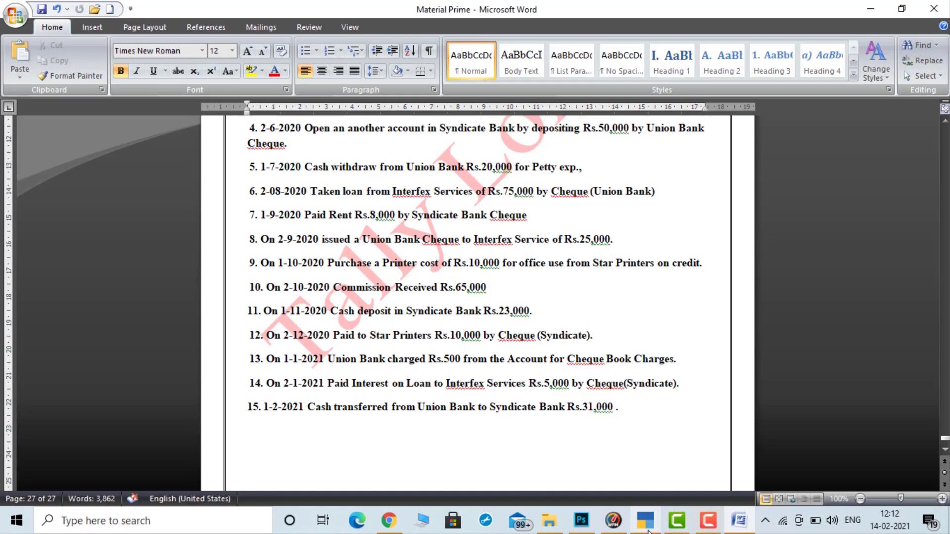
pyautogui.click(646, 529)
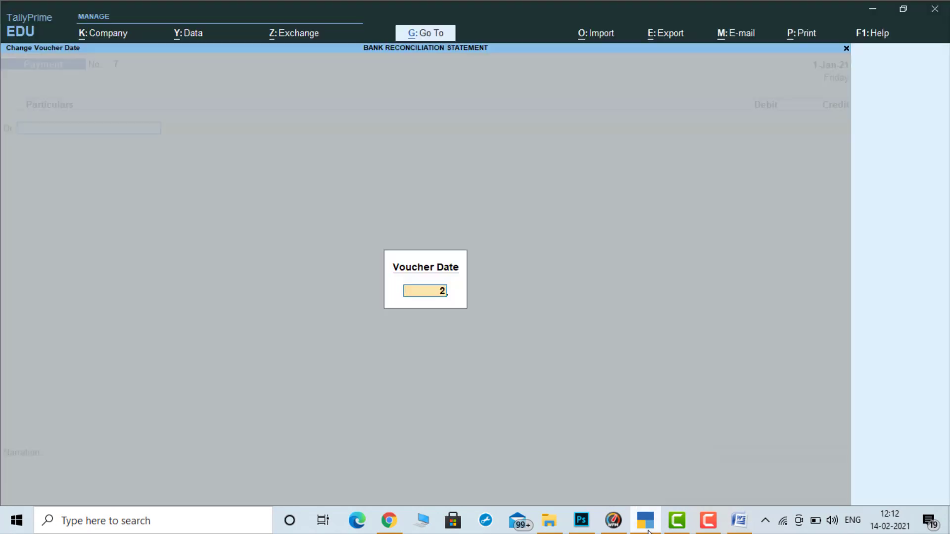
pyautogui.write('2-1')
pyautogui.press('Return')
# Step: Choose Interest on Loan as the debit ledger, recheck the amount in Word, and debit it with 5,000 in TallyPrime
pyautogui.write('Inter')
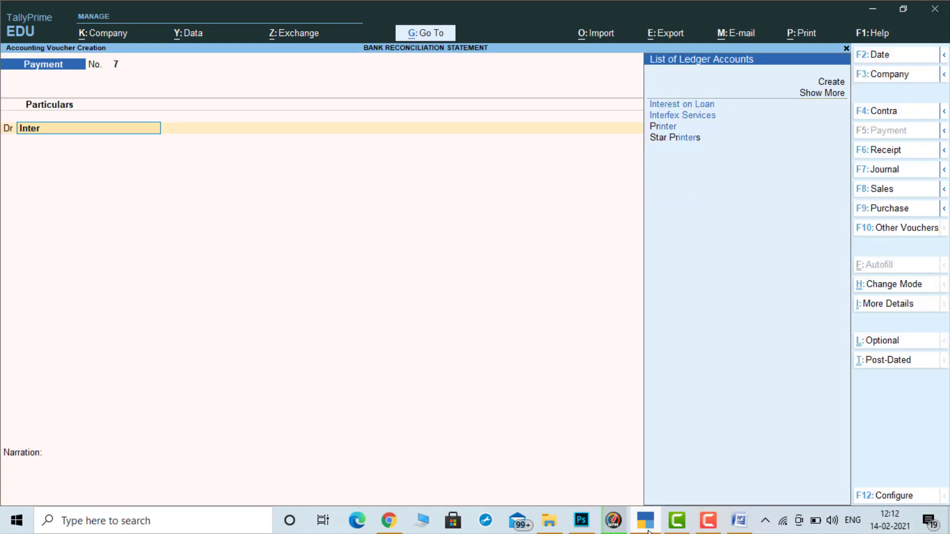
pyautogui.press('Return')
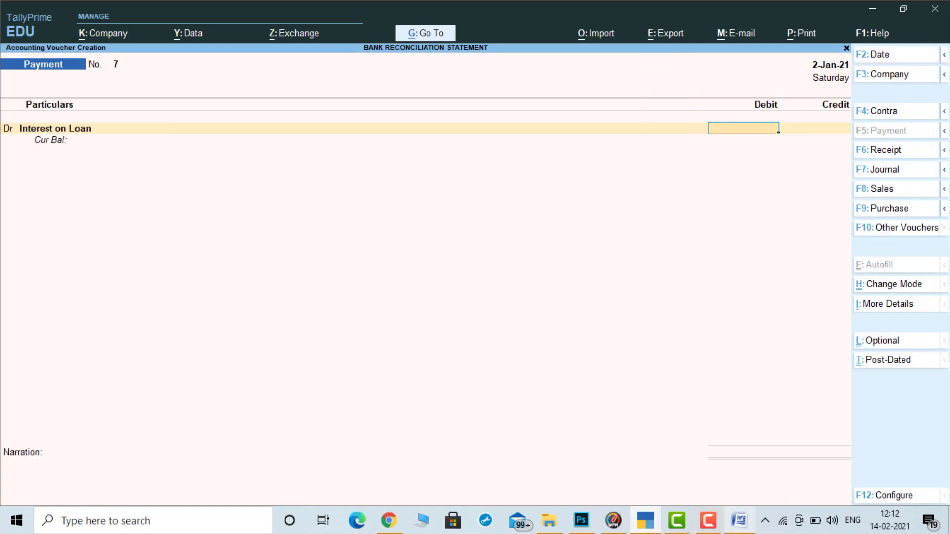
pyautogui.click(709, 528)
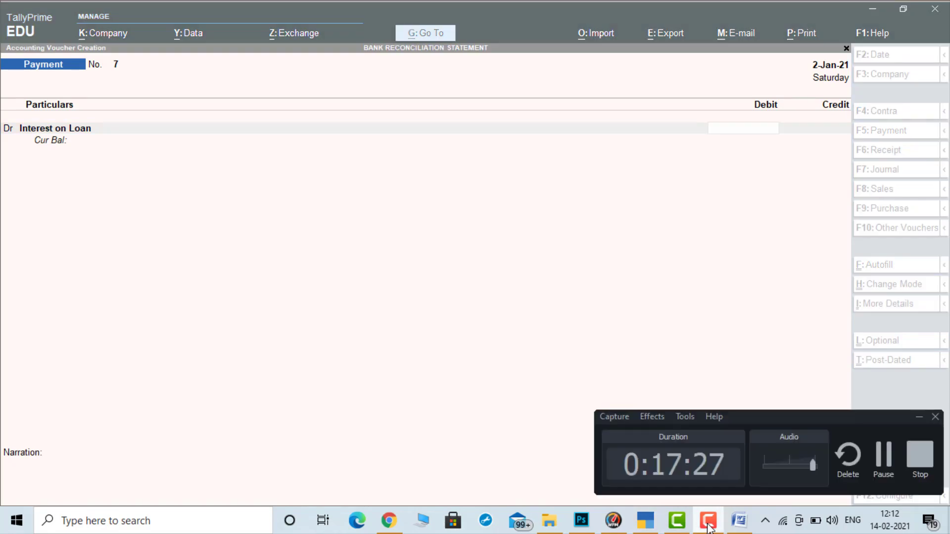
pyautogui.click(918, 418)
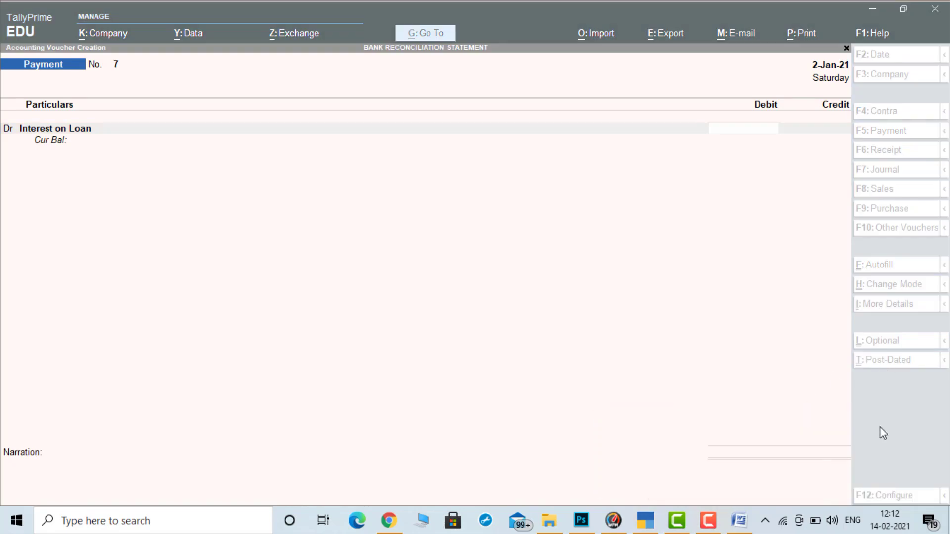
pyautogui.click(740, 529)
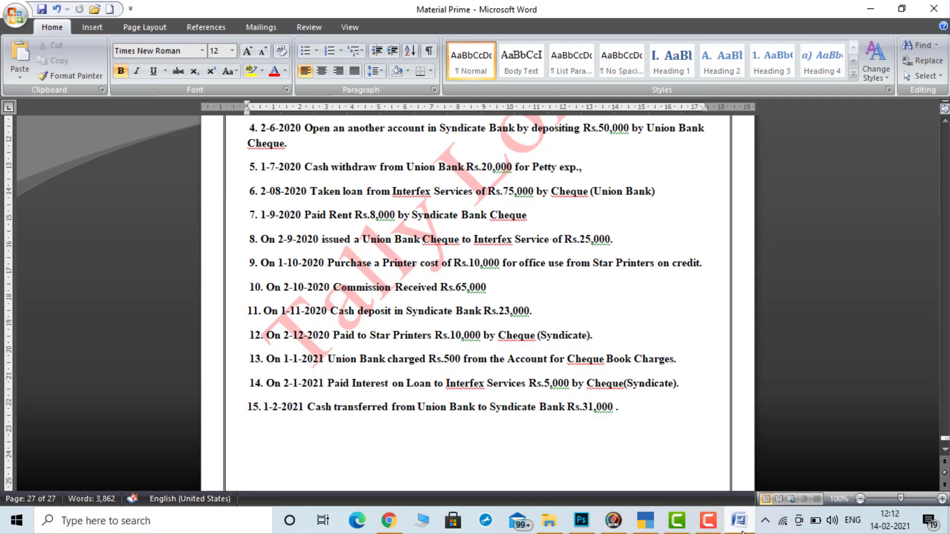
pyautogui.click(739, 526)
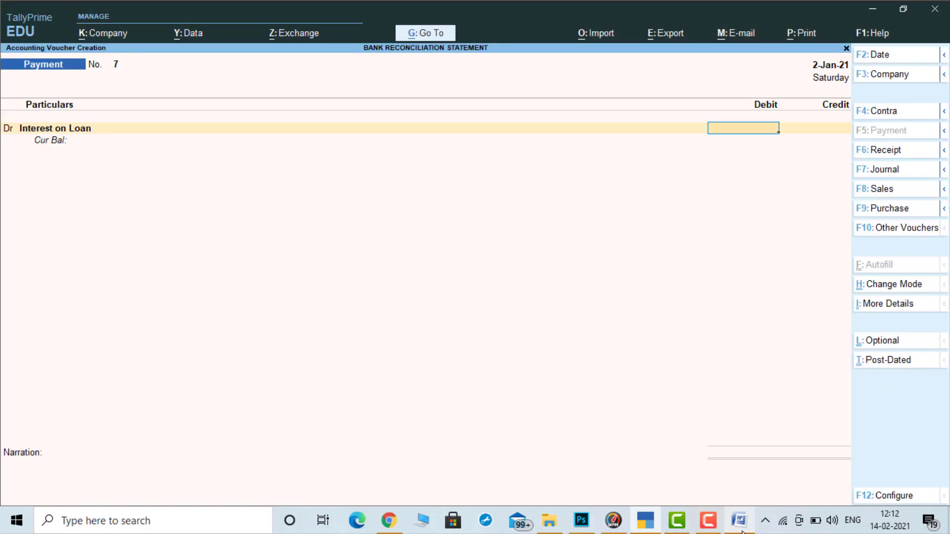
pyautogui.write('5000')
pyautogui.press('Return')
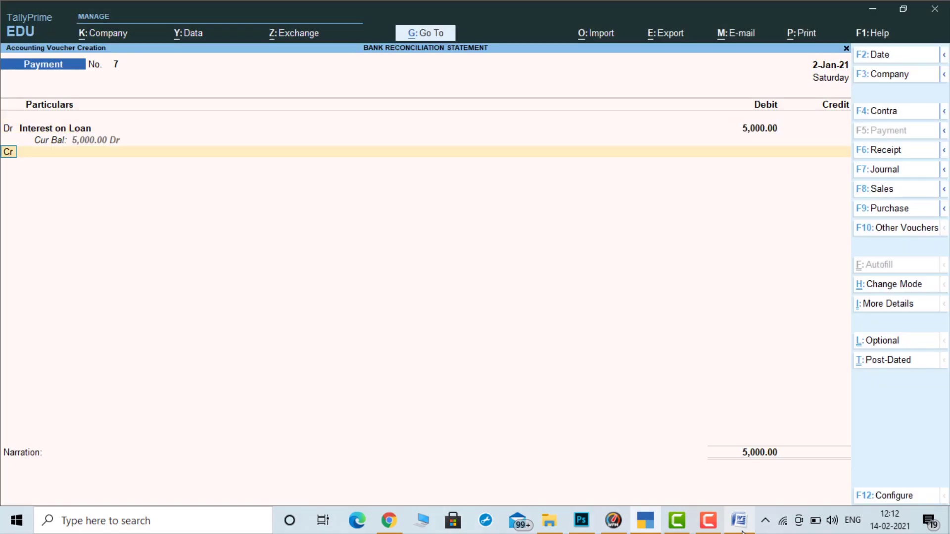
# Step: Choose Syndicate Bank as the credit ledger and recheck the interest payment in Word before returning to TallyPrime
pyautogui.press('Return')
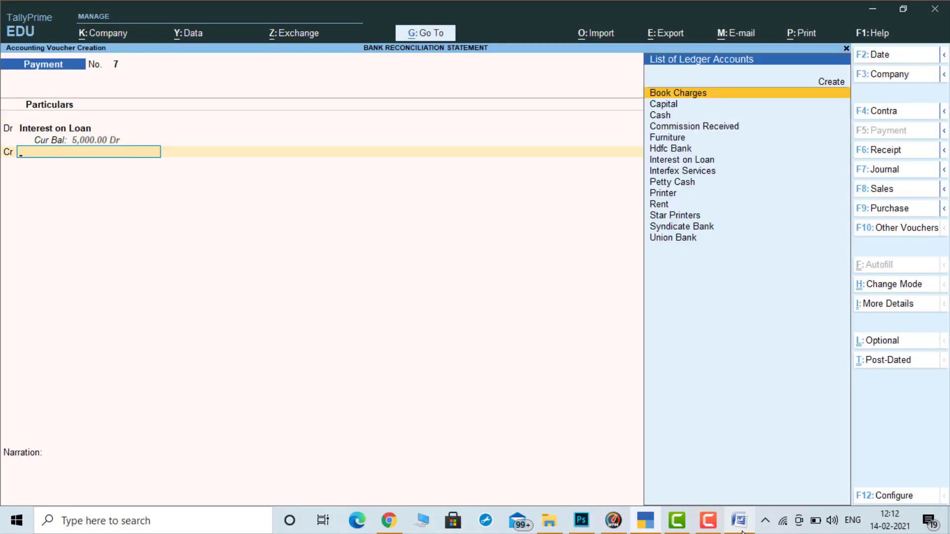
pyautogui.write('Sy')
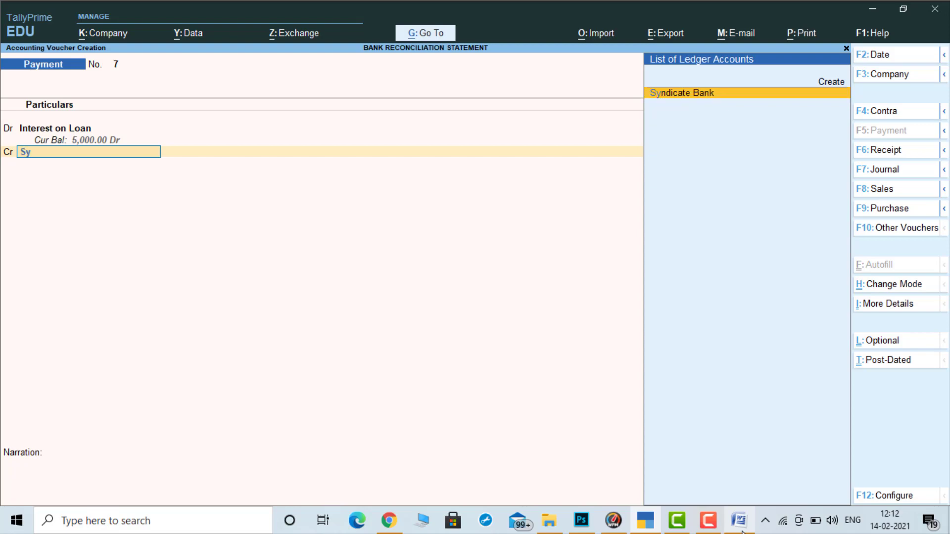
pyautogui.press('Return')
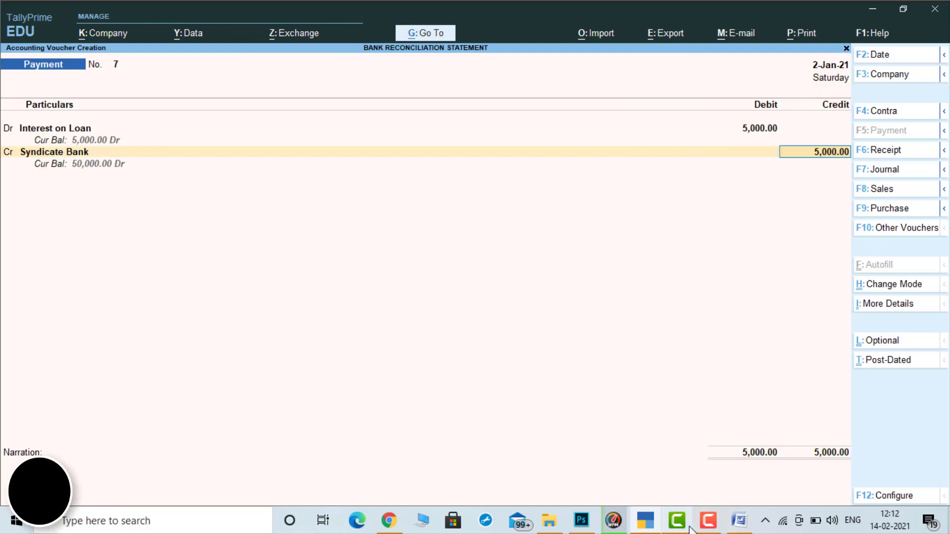
pyautogui.click(747, 527)
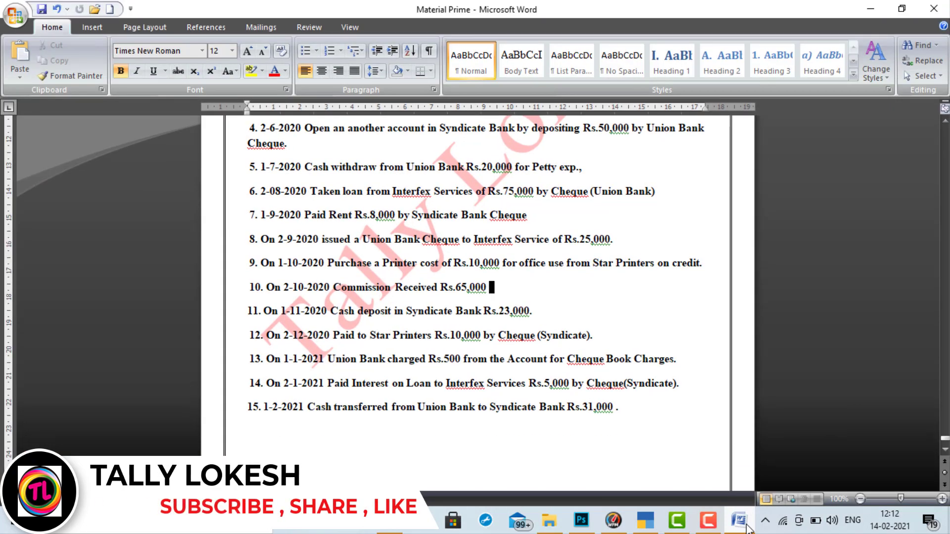
pyautogui.click(747, 527)
# Step: Accept the 5,000 credit to Syndicate Bank, keep Cheque as its transaction type, and save the payment voucher without narration
pyautogui.press('Return')
pyautogui.press('Return')
pyautogui.press('Return')
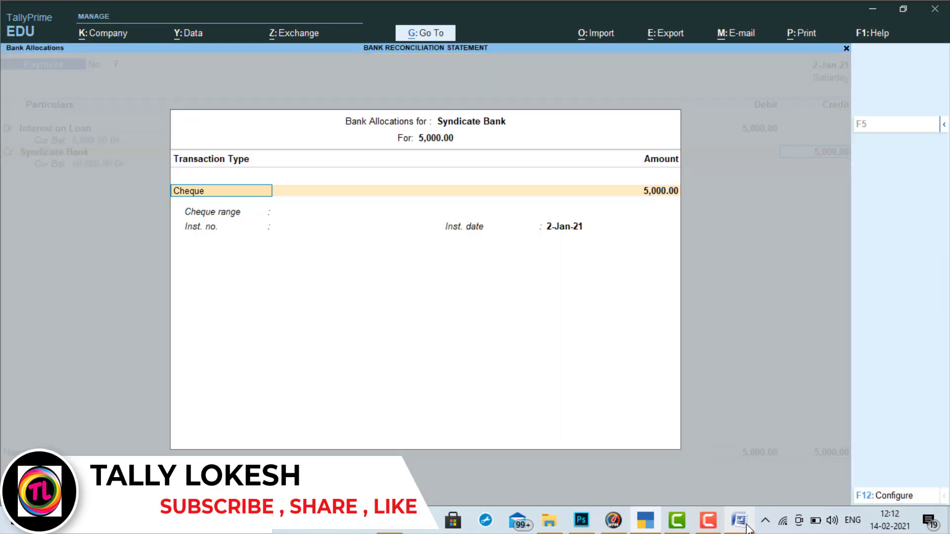
pyautogui.press('Return')
pyautogui.press('Return')
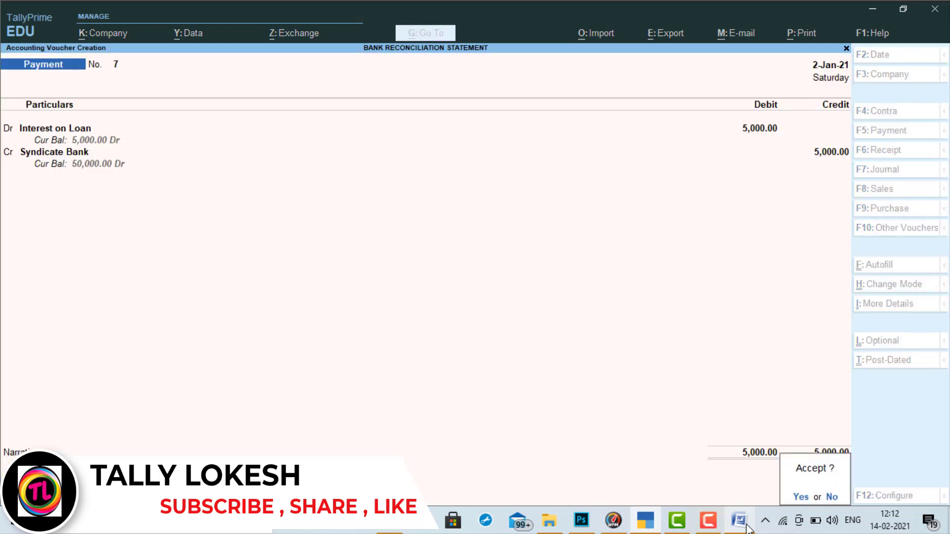
pyautogui.press('Return')
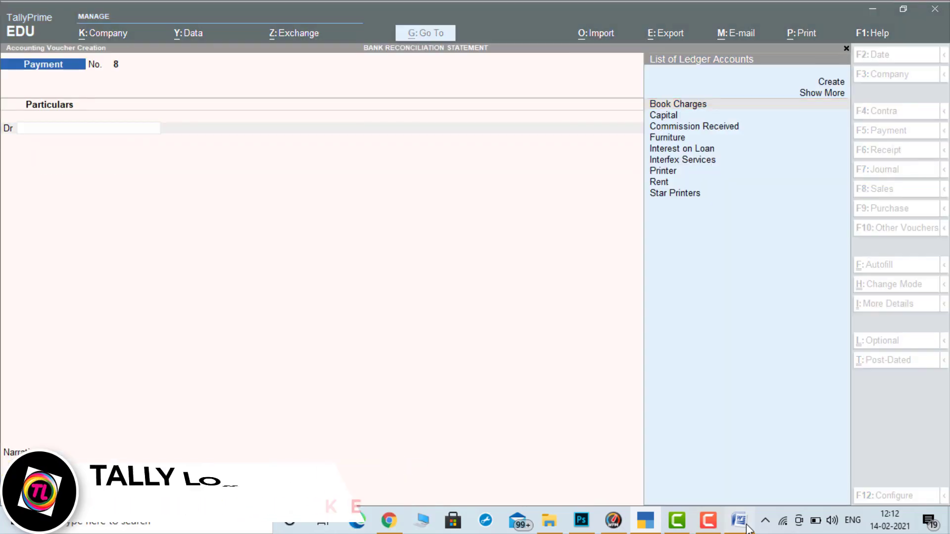
# Step: Check the fifteenth transaction in Word and start a new contra voucher in TallyPrime
pyautogui.click(740, 520)
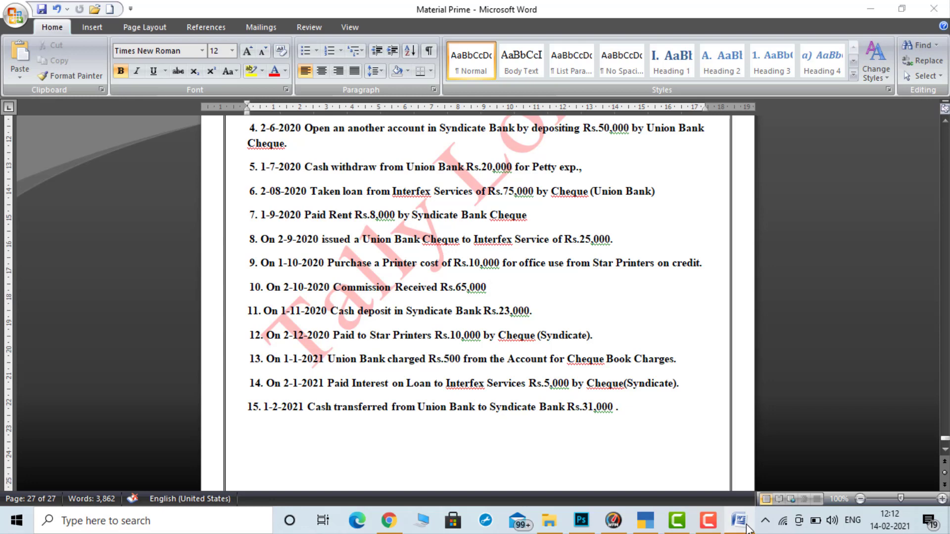
pyautogui.click(747, 528)
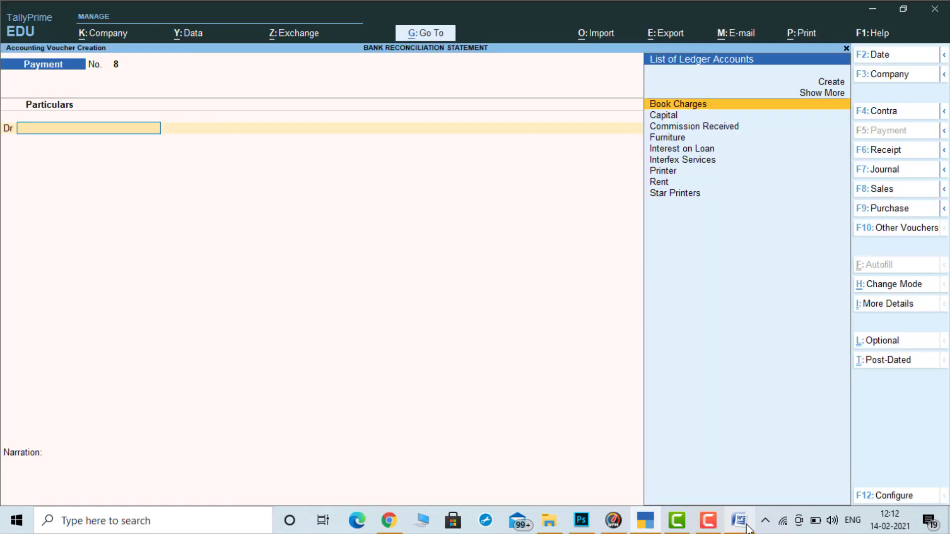
pyautogui.click(897, 114)
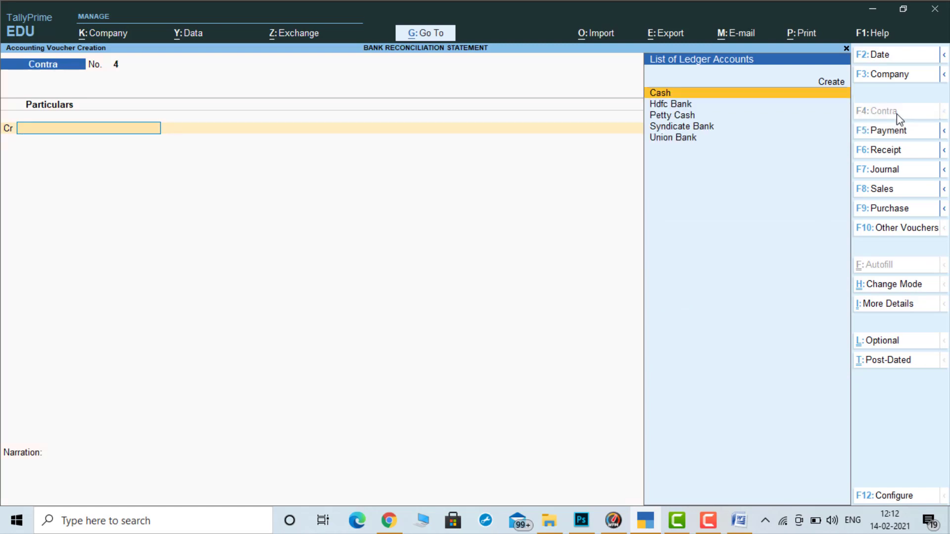
# Step: Credit Union Bank with 31,000 in the contra voucher and keep Cheque as its transaction type
pyautogui.write('u')
pyautogui.press('Return')
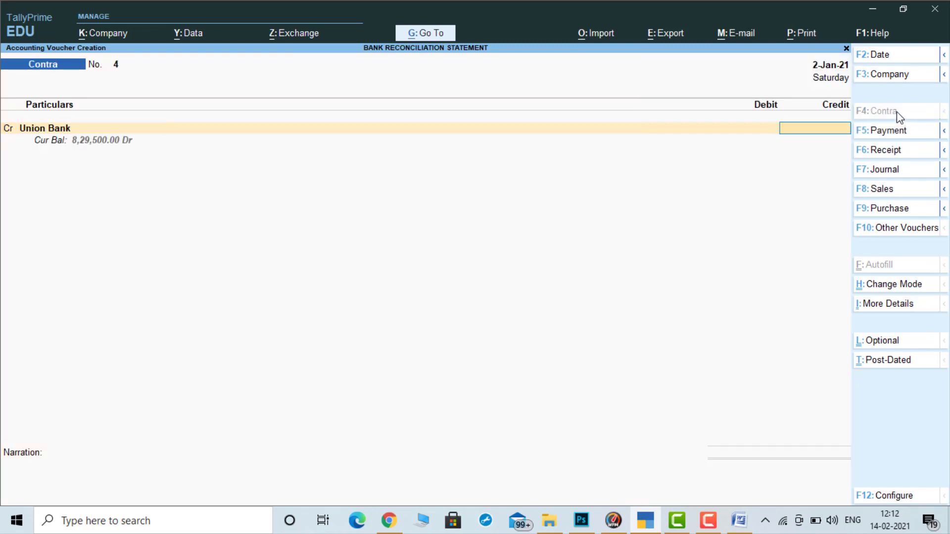
pyautogui.write('31000')
pyautogui.press('Return')
pyautogui.press('Return')
pyautogui.press('Return')
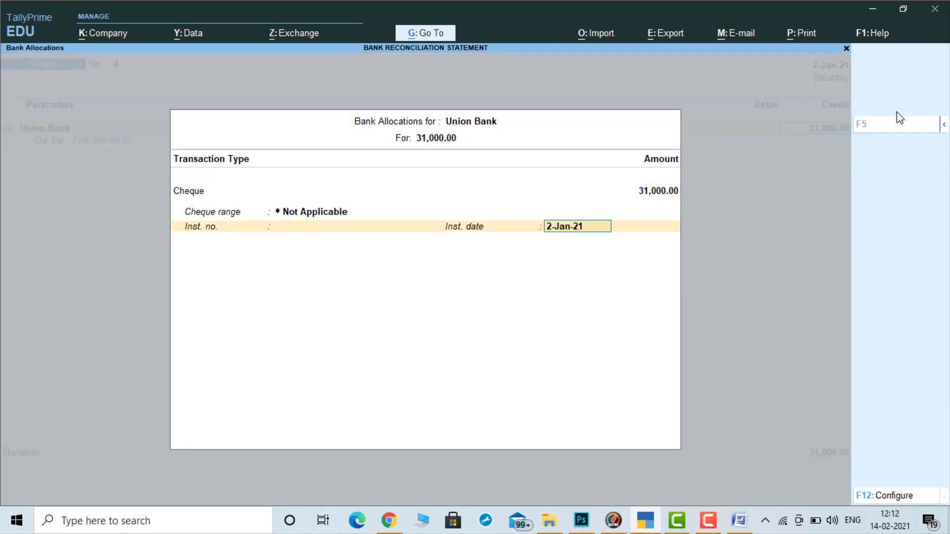
pyautogui.press('Return')
pyautogui.press('Return')
# Step: Debit Syndicate Bank with 31,000 and save the contra voucher without narration, leaving voucher entry for the Gateway of Tally
pyautogui.press('Down')
pyautogui.press('Return')
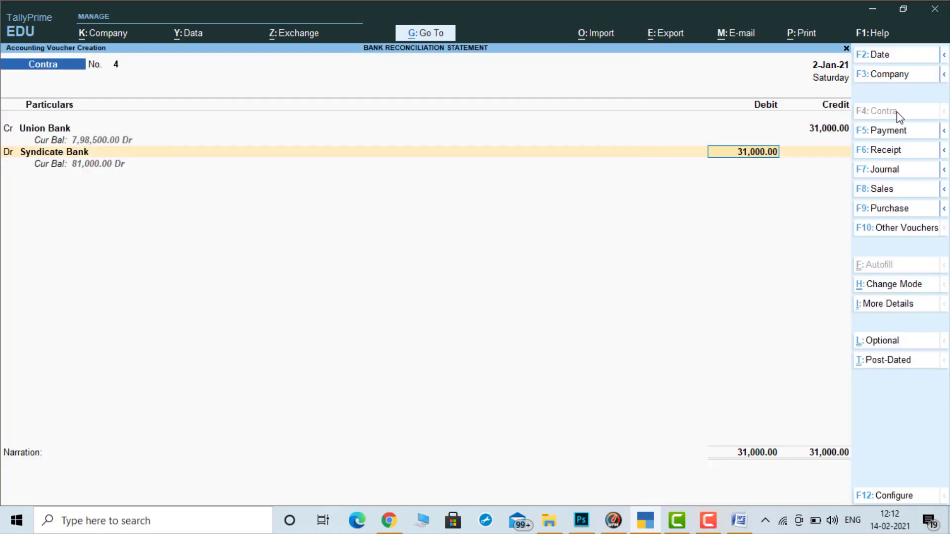
pyautogui.press('Return')
pyautogui.press('Return')
pyautogui.press('Return')
pyautogui.press('Return')
pyautogui.press('Return')
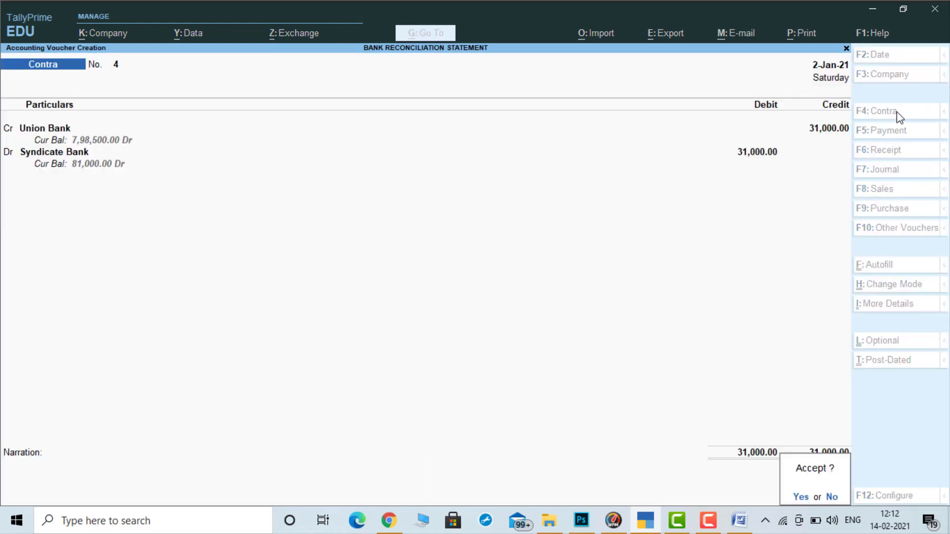
pyautogui.press('Return')
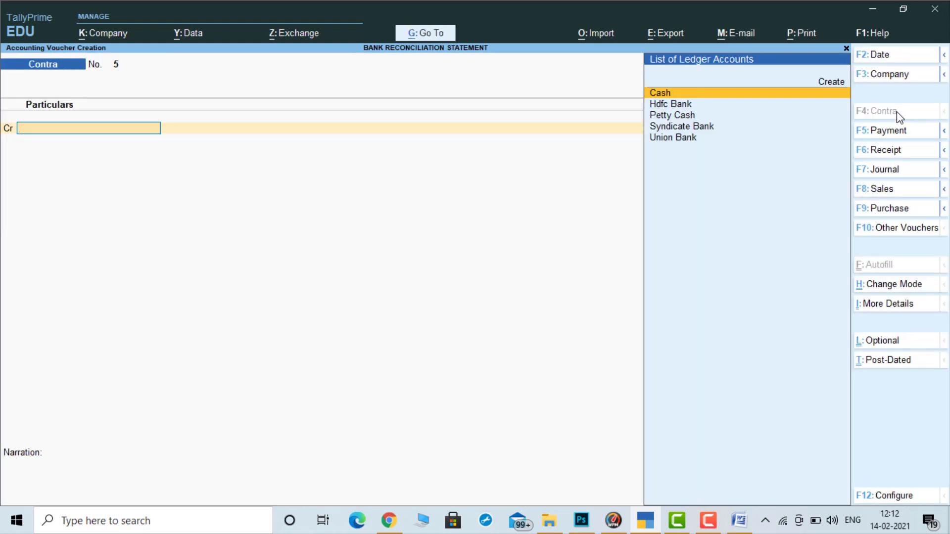
pyautogui.press('Escape')
pyautogui.press('Return')
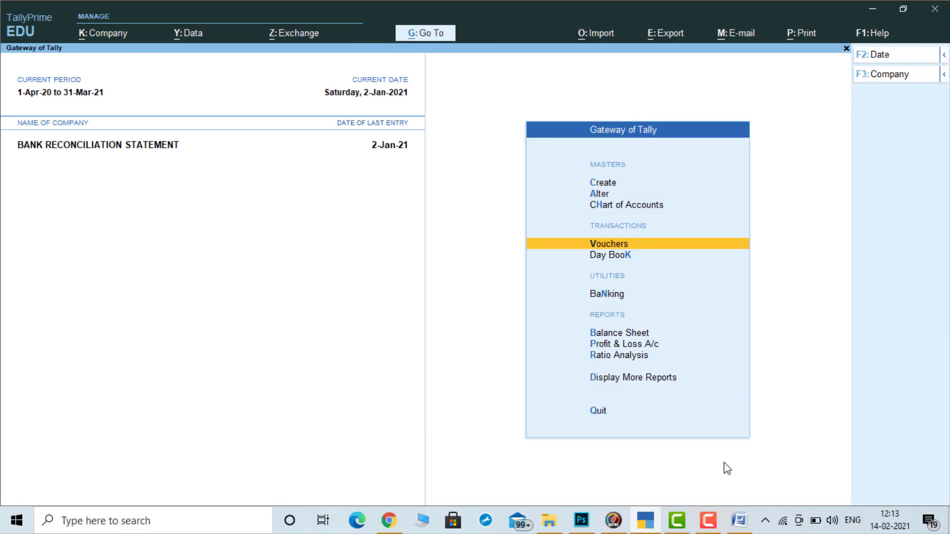
# Step: Review the Problem-11 transactions and the Bank Reconciliation Statement introduction above them in Word
pyautogui.click(739, 528)
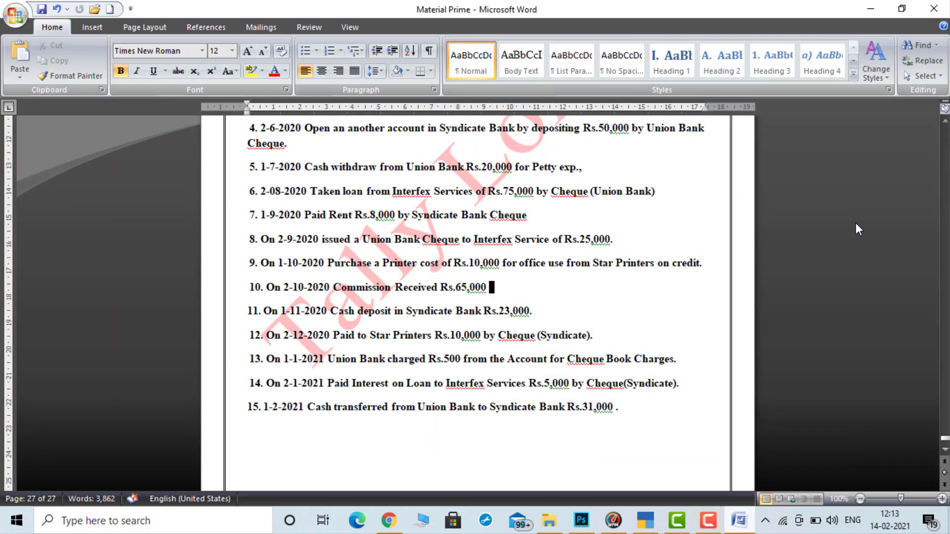
pyautogui.click(946, 121)
pyautogui.click(945, 122)
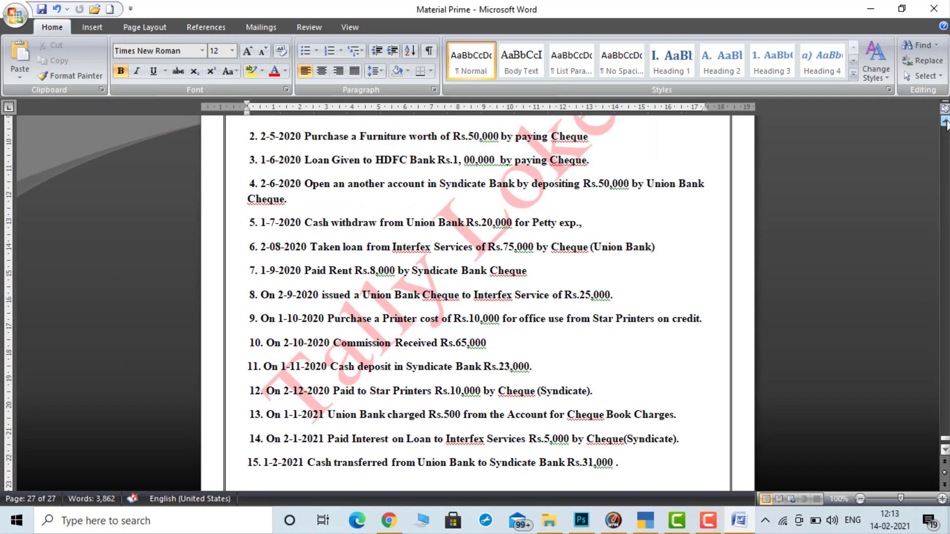
pyautogui.click(945, 122)
pyautogui.click(945, 122)
pyautogui.click(945, 121)
pyautogui.click(945, 121)
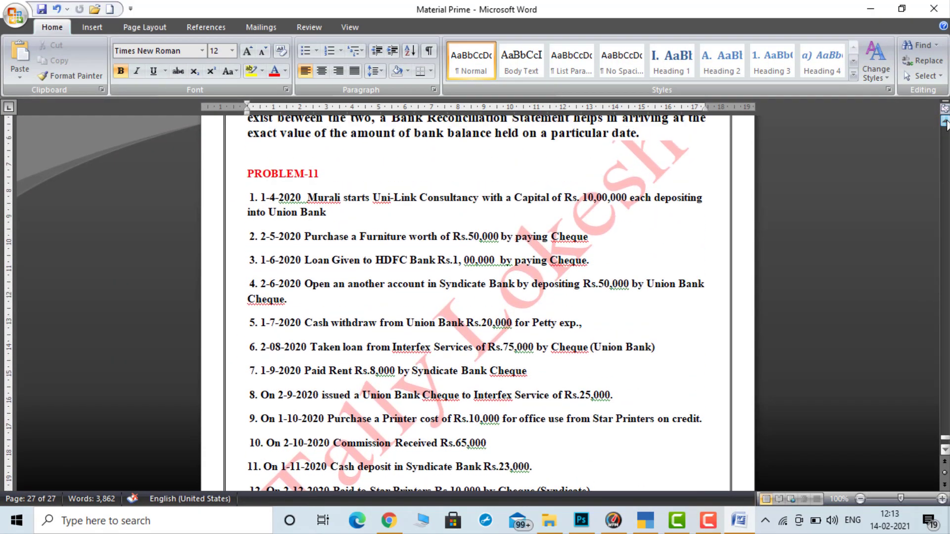
pyautogui.click(945, 122)
pyautogui.click(945, 122)
pyautogui.click(945, 121)
pyautogui.click(945, 122)
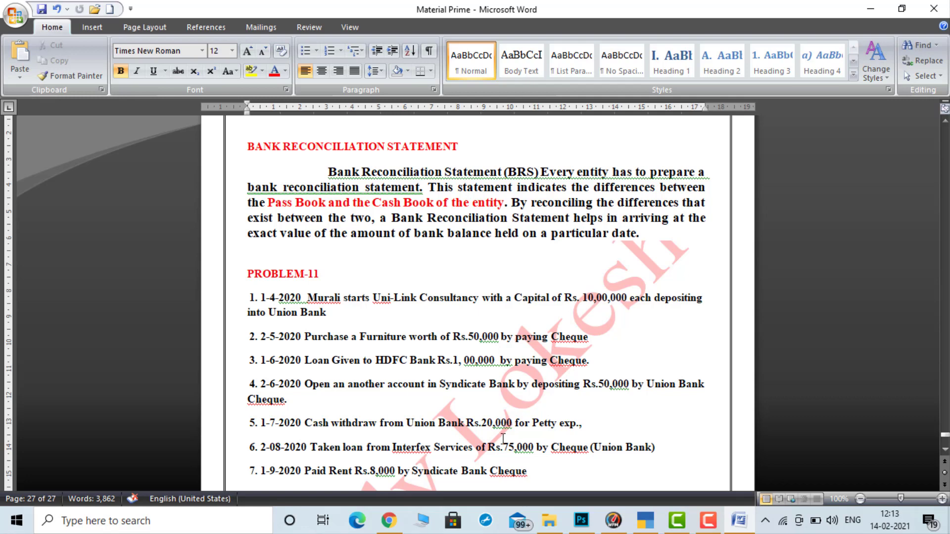
# Step: Switch to TallyPrime and open the Profit & Loss A/c in its detailed view
pyautogui.click(647, 521)
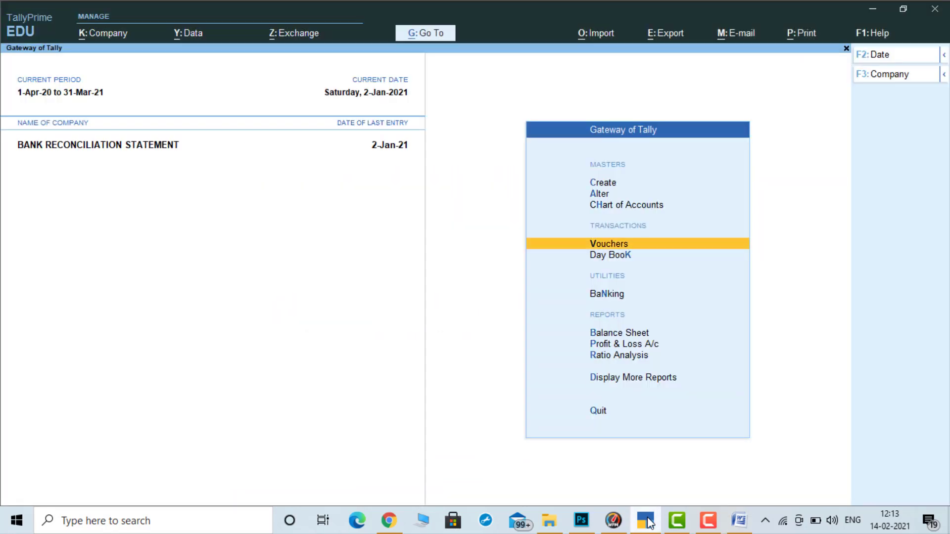
pyautogui.press('Down')
pyautogui.press('Down')
pyautogui.press('Down')
pyautogui.press('Down')
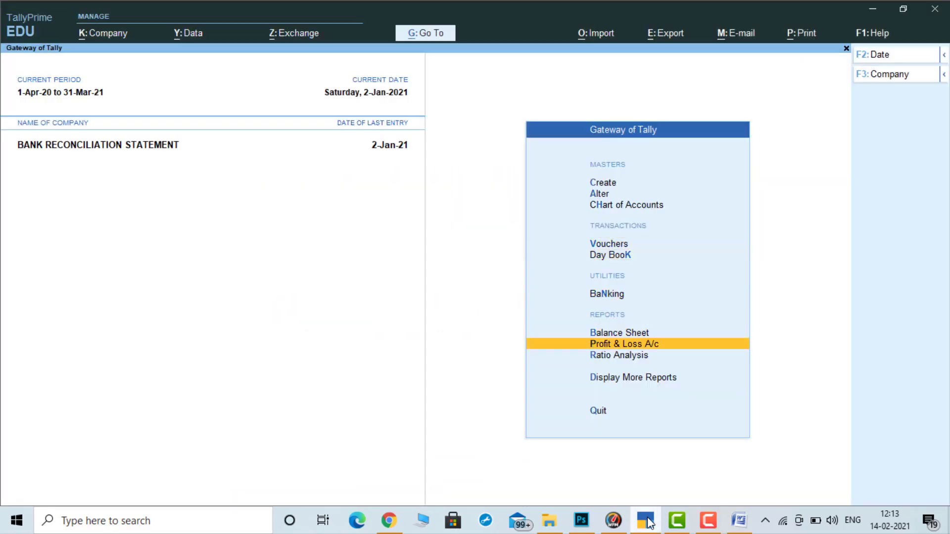
pyautogui.press('Return')
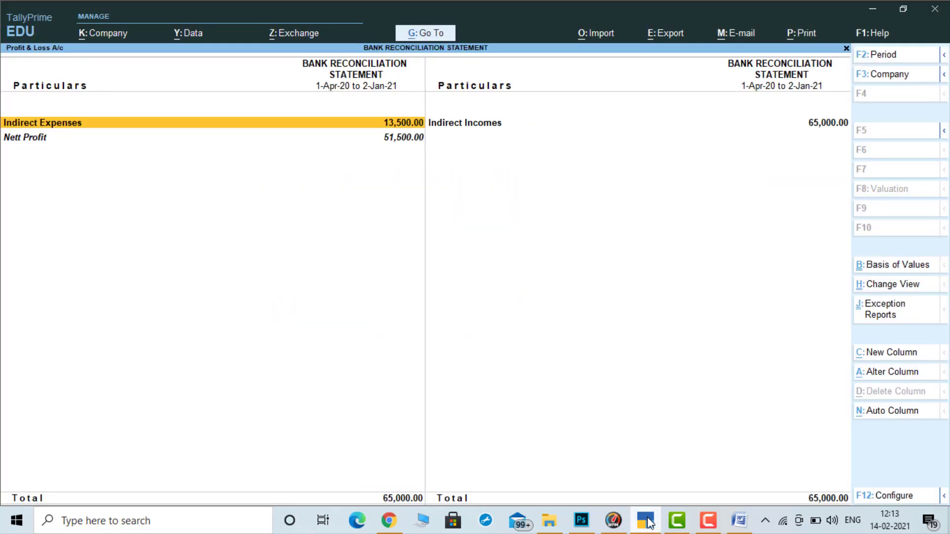
pyautogui.hotkey('alt', 'F5')
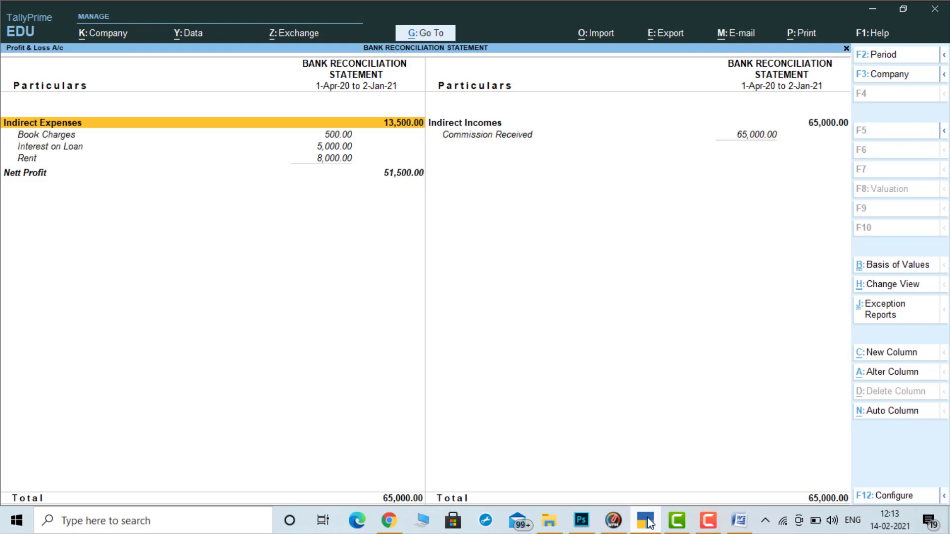
# Step: Examine the indirect incomes, the indirect expense ledgers and the nett profit, and close the Profit & Loss A/c
pyautogui.press('Right')
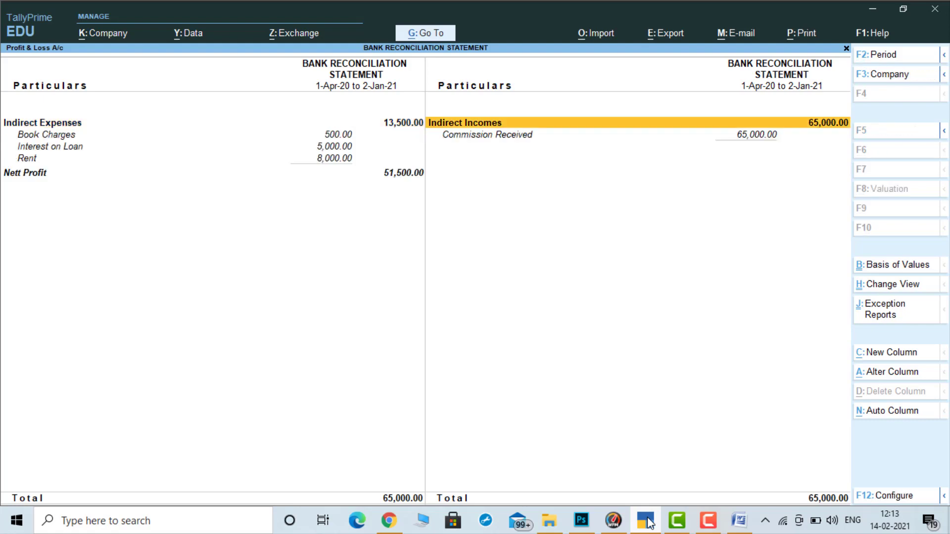
pyautogui.press('Left')
pyautogui.press('Down')
pyautogui.press('Down')
pyautogui.press('Down')
pyautogui.press('Down')
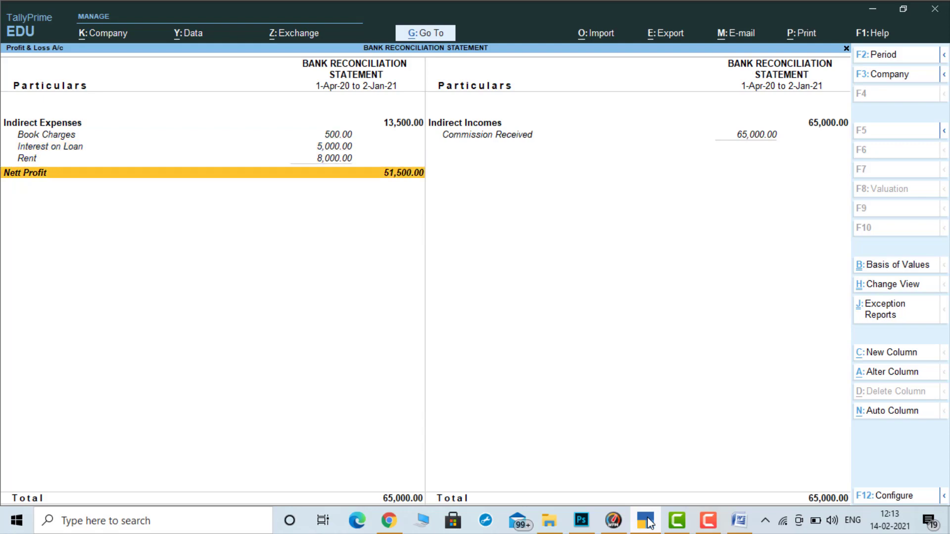
pyautogui.press('Escape')
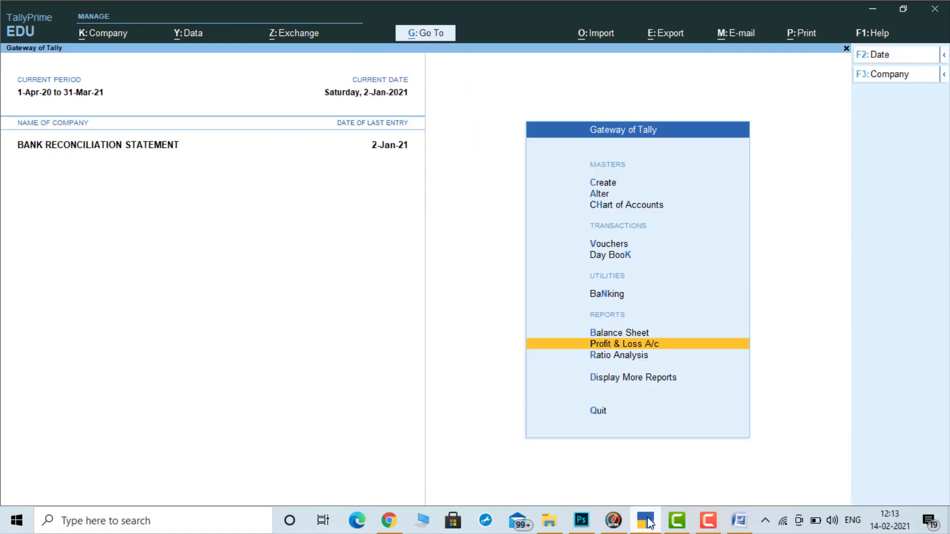
# Step: Open the Cash/Bank Book(s) summary from the Account Books reports
pyautogui.press('Down')
pyautogui.press('Down')
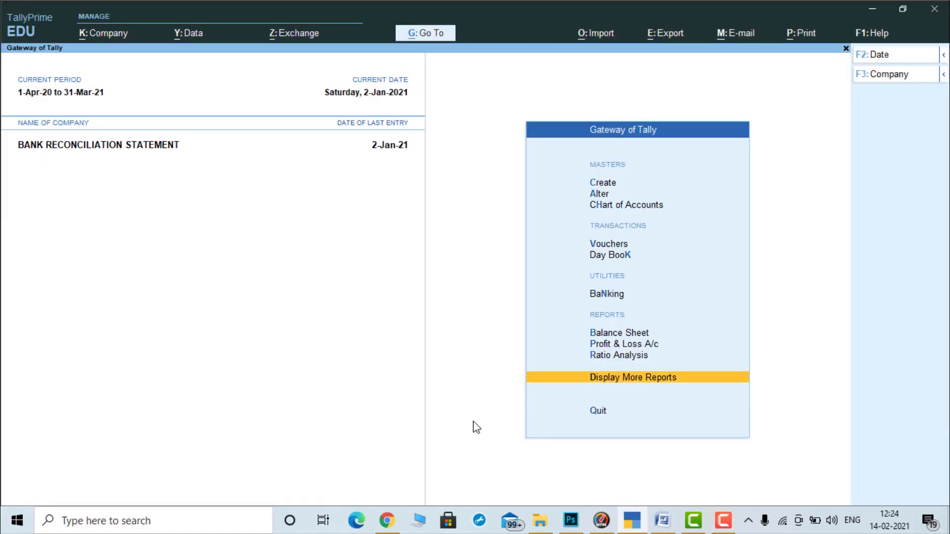
pyautogui.press('Return')
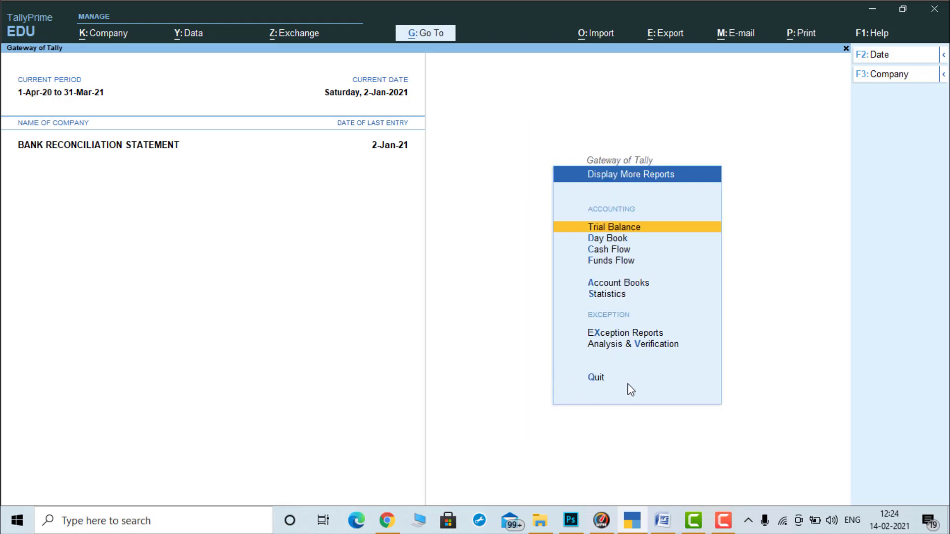
pyautogui.press('Down')
pyautogui.press('Down')
pyautogui.press('Down')
pyautogui.press('Down')
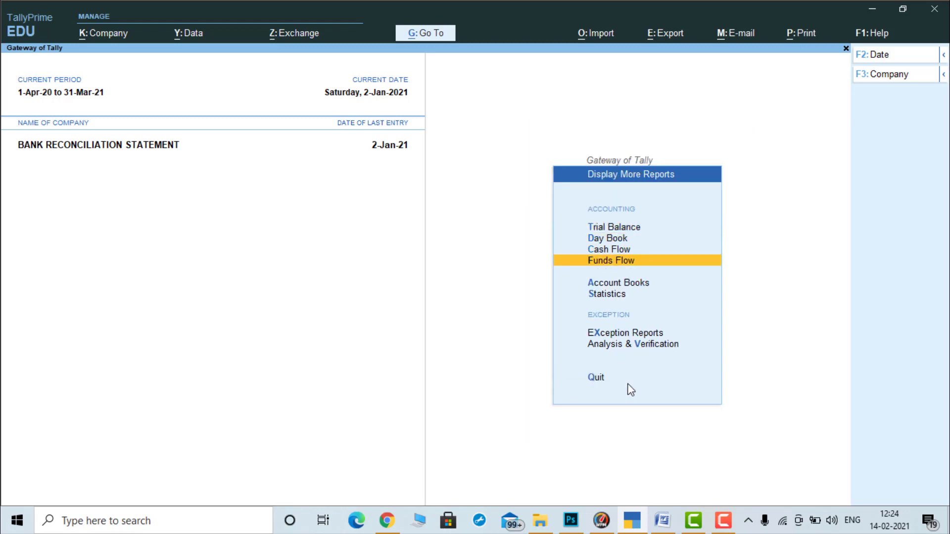
pyautogui.press('Return')
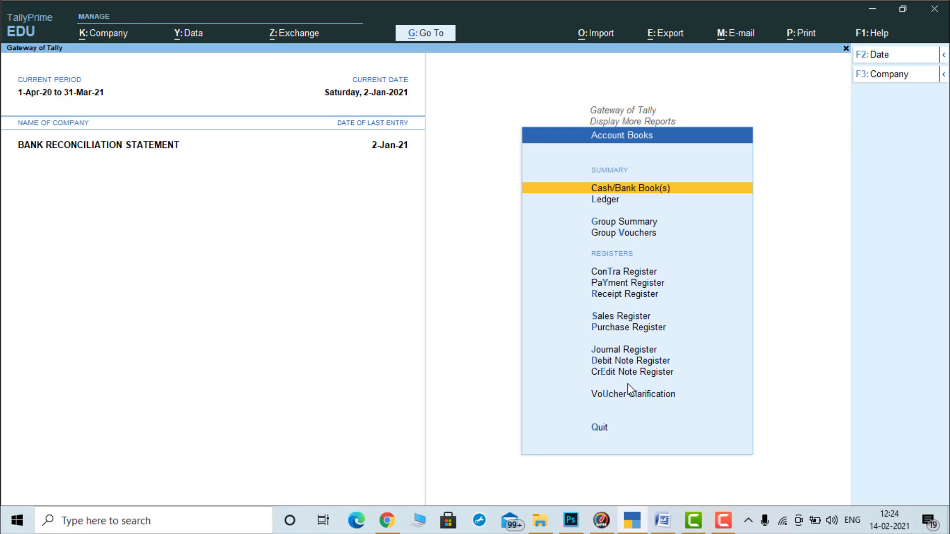
pyautogui.press('Return')
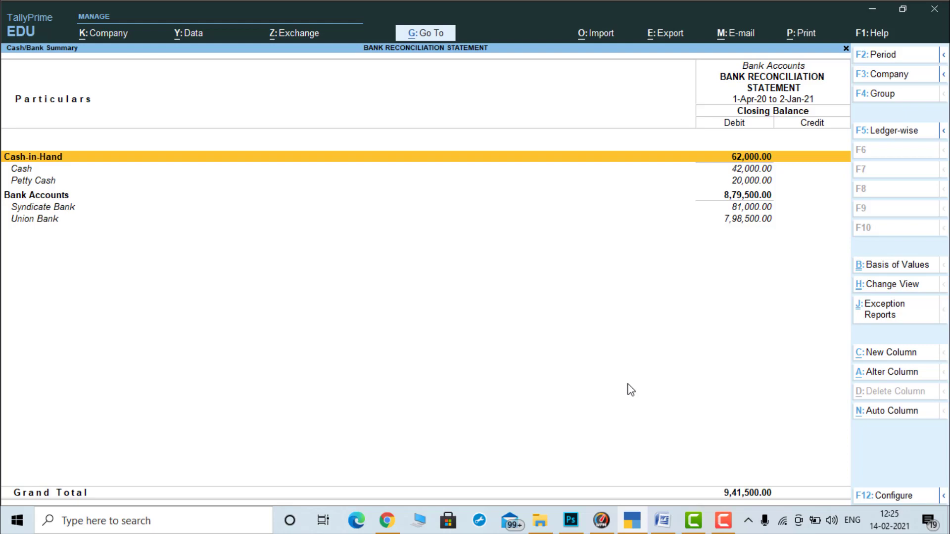
# Step: Open Union Bank's monthly ledger summary from the Cash/Bank summary
pyautogui.press('Down')
pyautogui.press('Down')
pyautogui.press('Down')
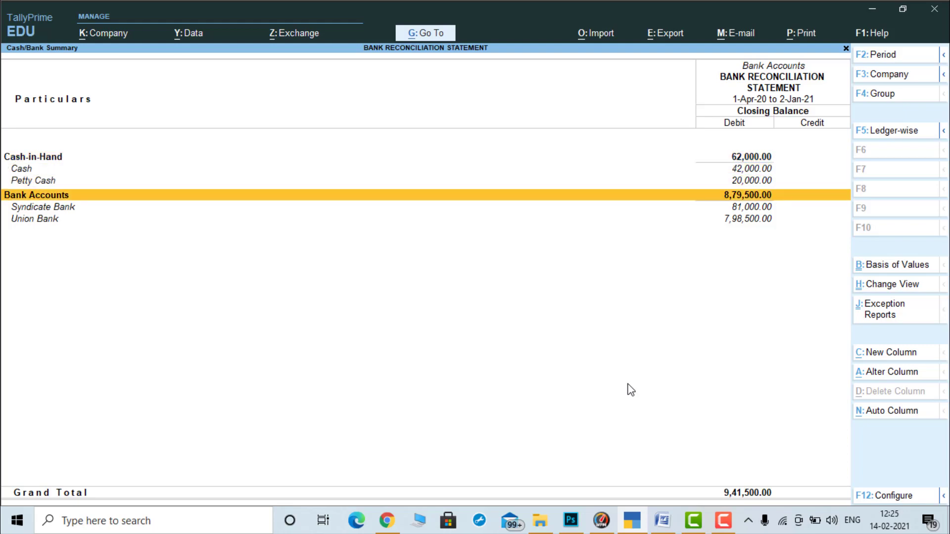
pyautogui.press('Down')
pyautogui.press('Down')
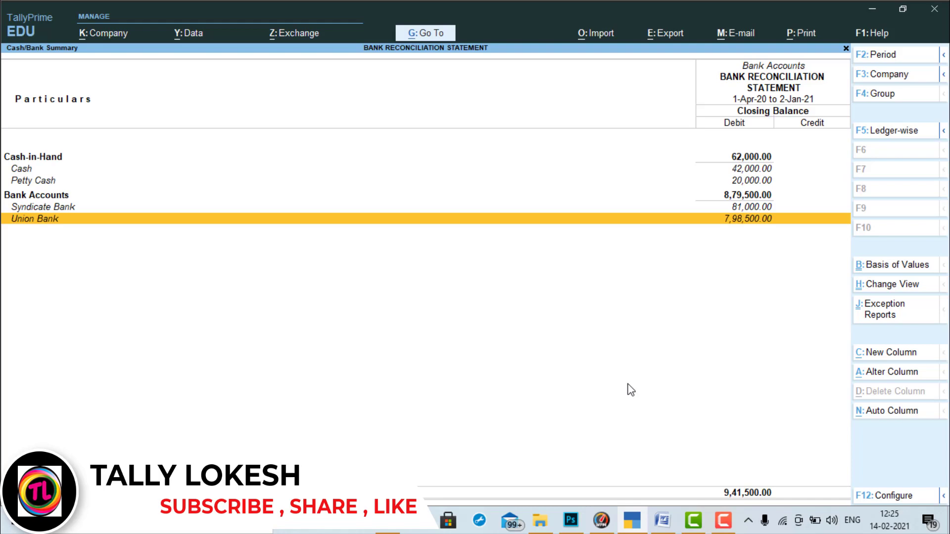
pyautogui.press('Return')
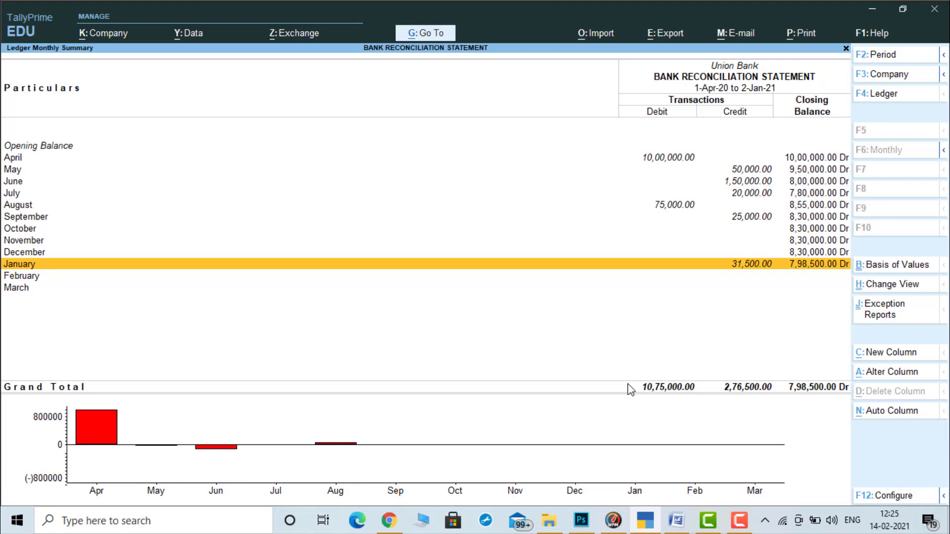
# Step: Open Union Bank's ledger vouchers for April from the monthly summary
pyautogui.press('Up')
pyautogui.press('Up')
pyautogui.press('Up')
pyautogui.press('Up')
pyautogui.press('Up')
pyautogui.press('Up')
pyautogui.press('Up')
pyautogui.press('Up')
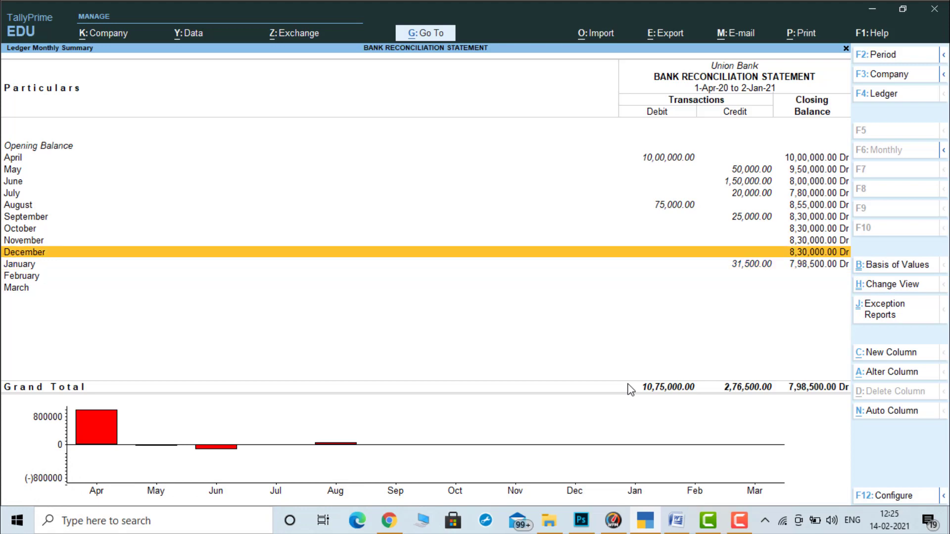
pyautogui.press('Up')
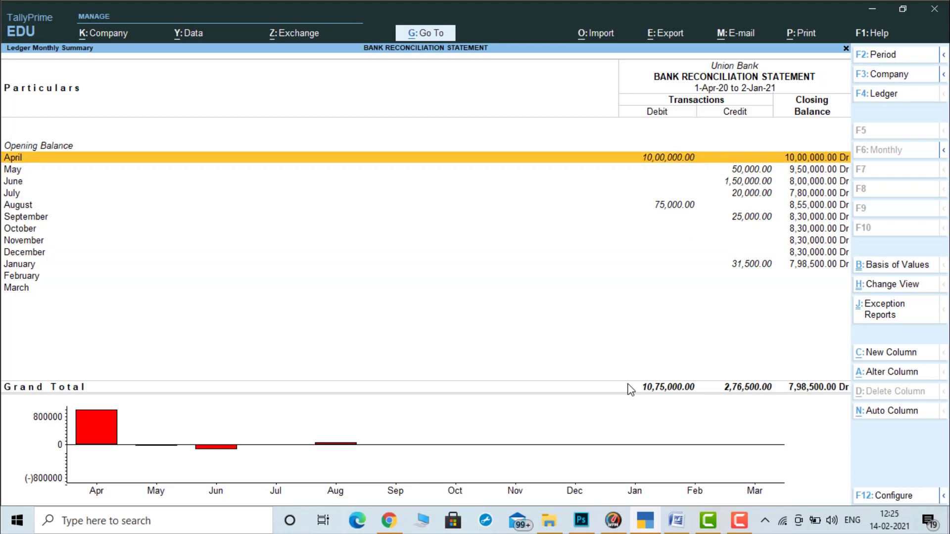
pyautogui.press('Return')
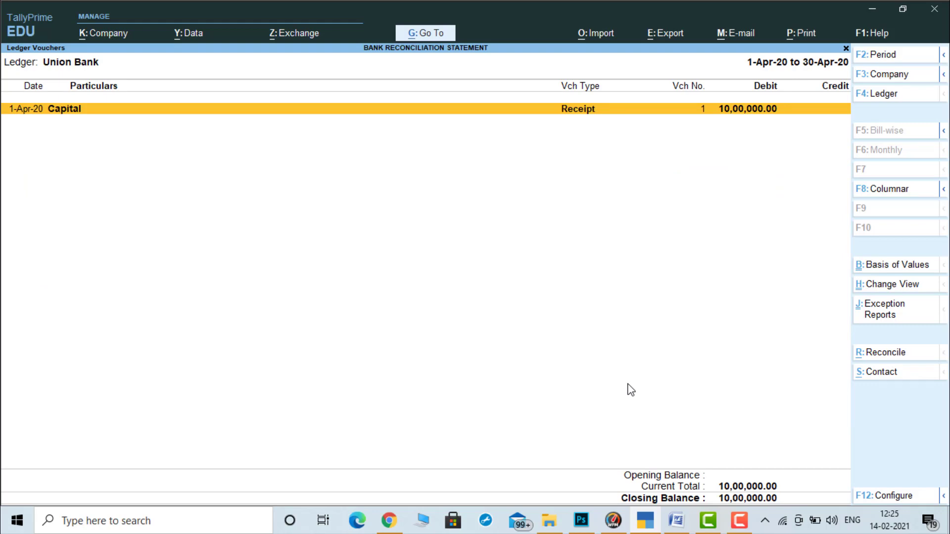
# Step: View the Furniture payment voucher among Union Bank's May entries and leave it without saving changes
pyautogui.press('Escape')
pyautogui.press('Down')
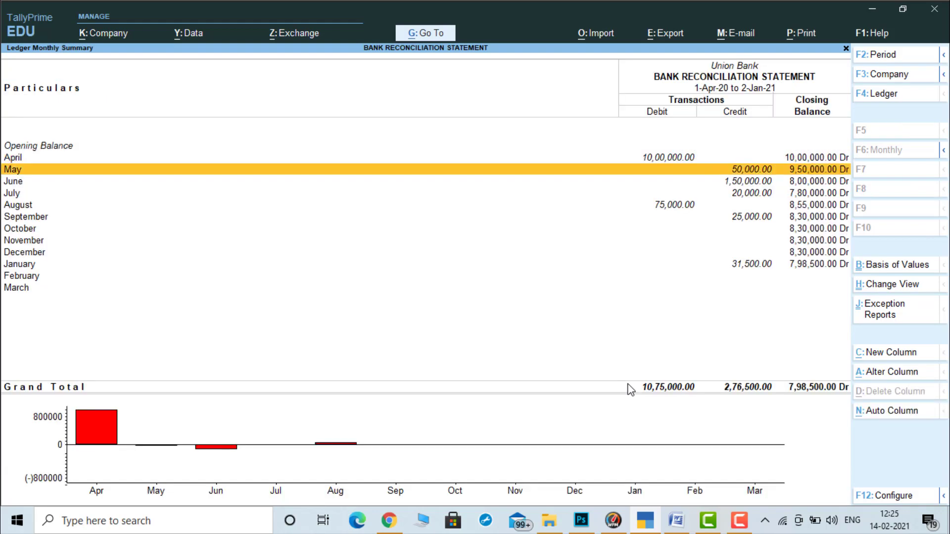
pyautogui.press('Return')
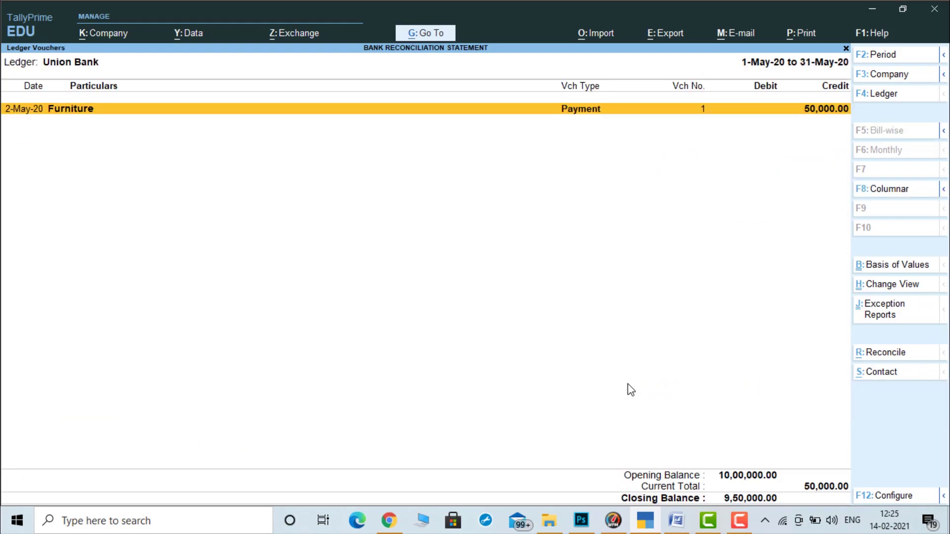
pyautogui.press('Return')
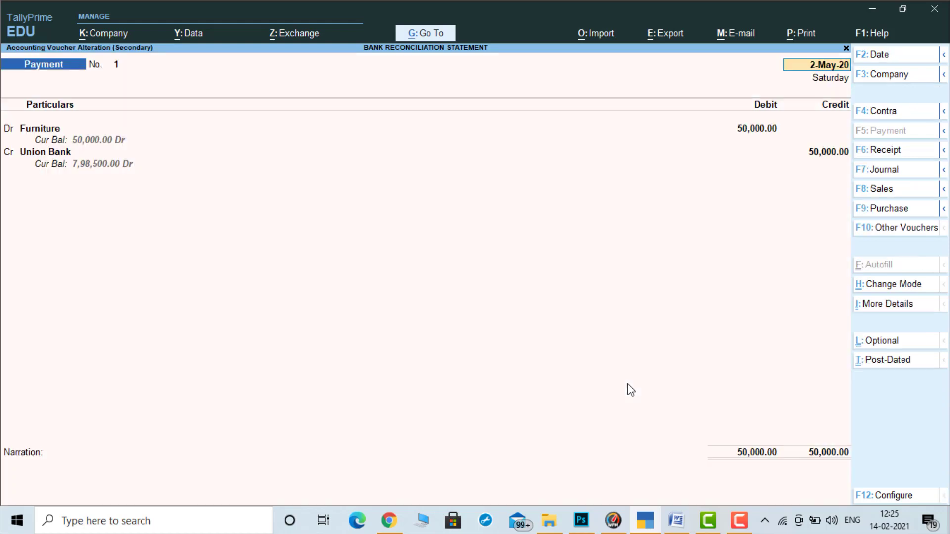
pyautogui.press('BackSpace')
pyautogui.press('Escape')
pyautogui.press('y')
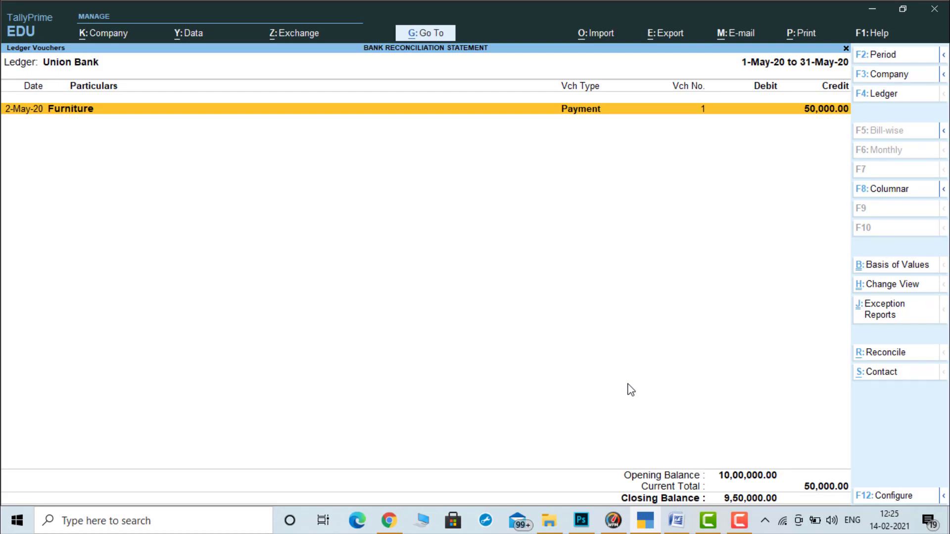
# Step: Return to Union Bank's monthly ledger summary and examine the monthly balances from April to January
pyautogui.press('Escape')
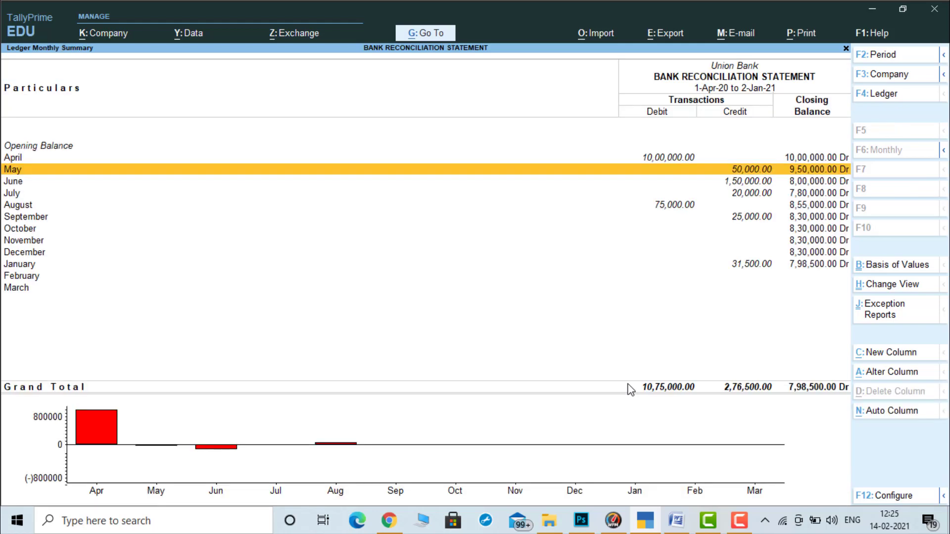
pyautogui.press('Up')
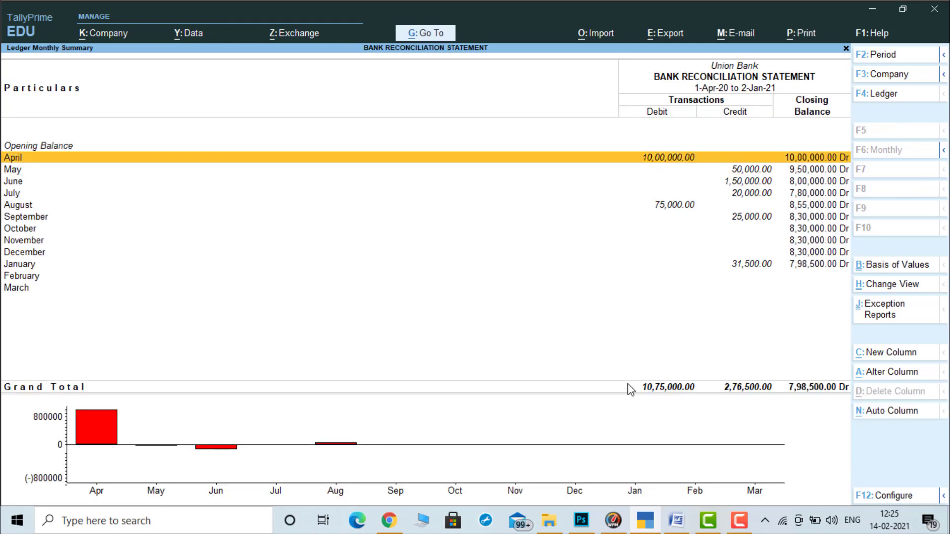
pyautogui.press('Down')
pyautogui.press('Down')
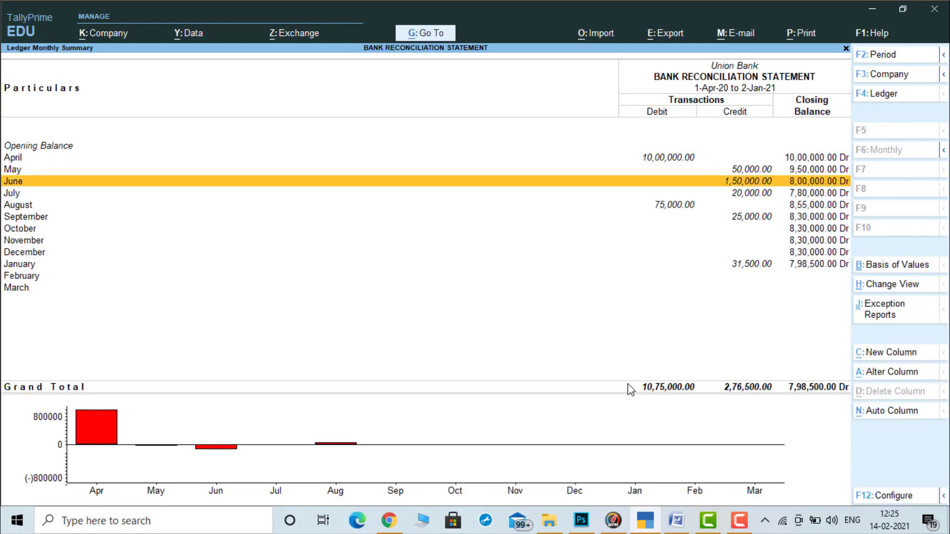
pyautogui.press('Down')
pyautogui.press('Down')
pyautogui.press('Down')
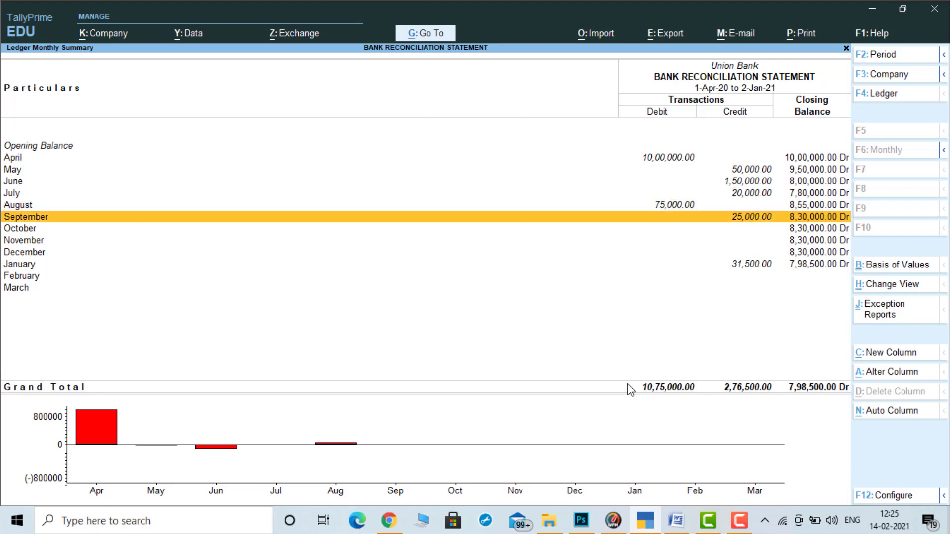
pyautogui.press('Down')
pyautogui.press('Down')
pyautogui.press('Down')
pyautogui.press('Down')
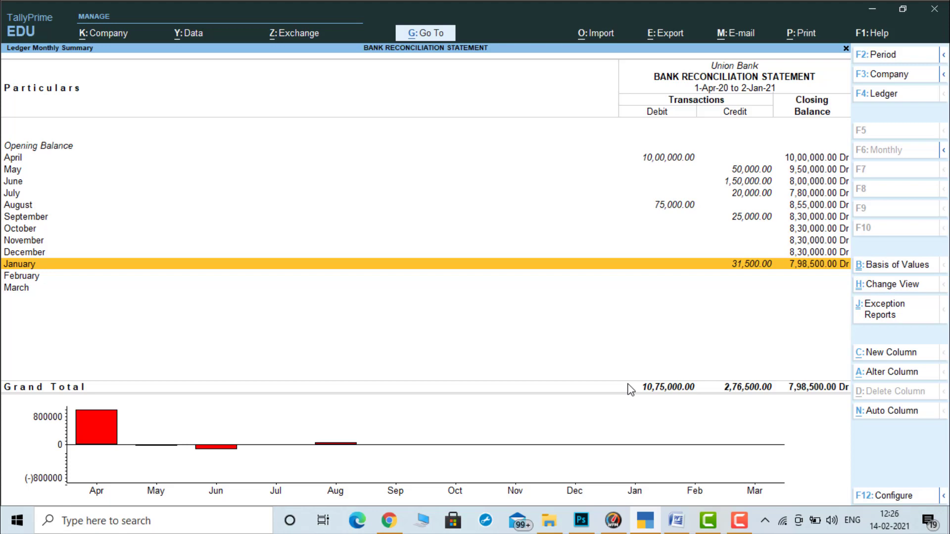
# Step: Open Union Bank's April ledger vouchers from the monthly summary
pyautogui.press('Up')
pyautogui.press('Up')
pyautogui.press('Up')
pyautogui.press('Up')
pyautogui.press('Up')
pyautogui.press('Up')
pyautogui.press('Up')
pyautogui.press('Up')
pyautogui.press('Up')
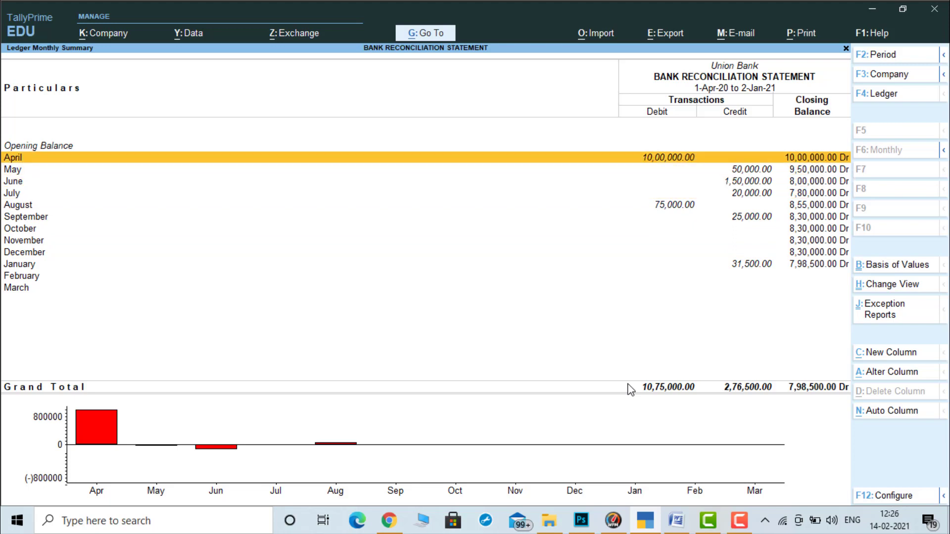
pyautogui.press('Return')
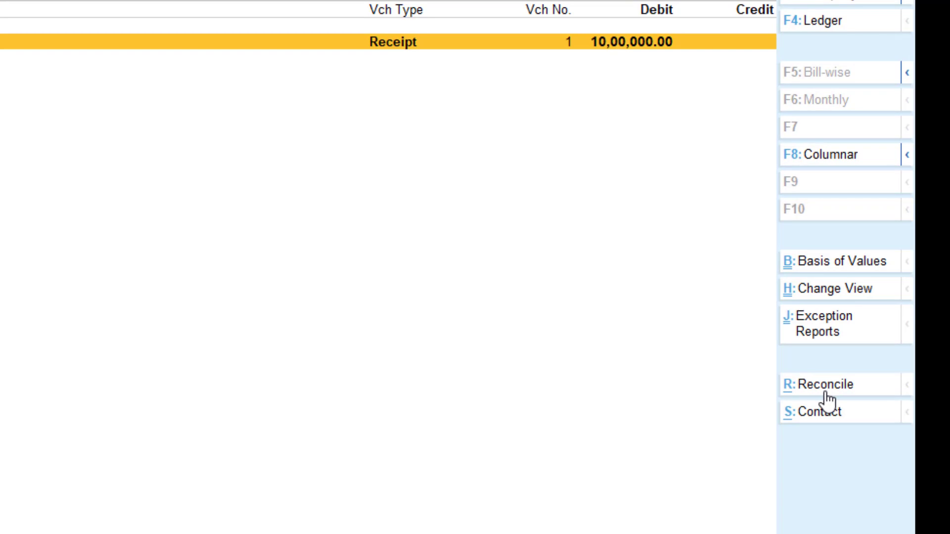
# Step: Reconcile the April Capital receipt with a bank date of 2-Apr-20 and accept the reconciliation
pyautogui.click(825, 391)
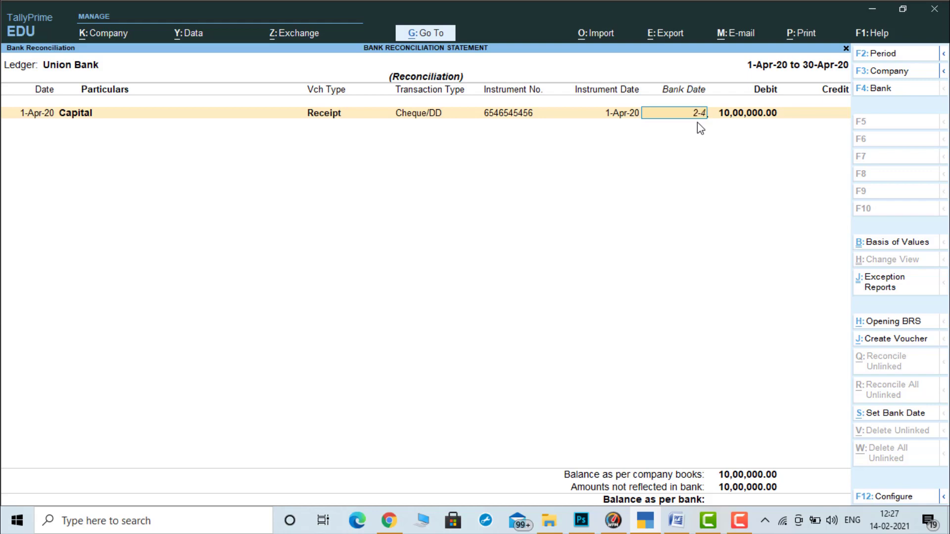
pyautogui.press('Return')
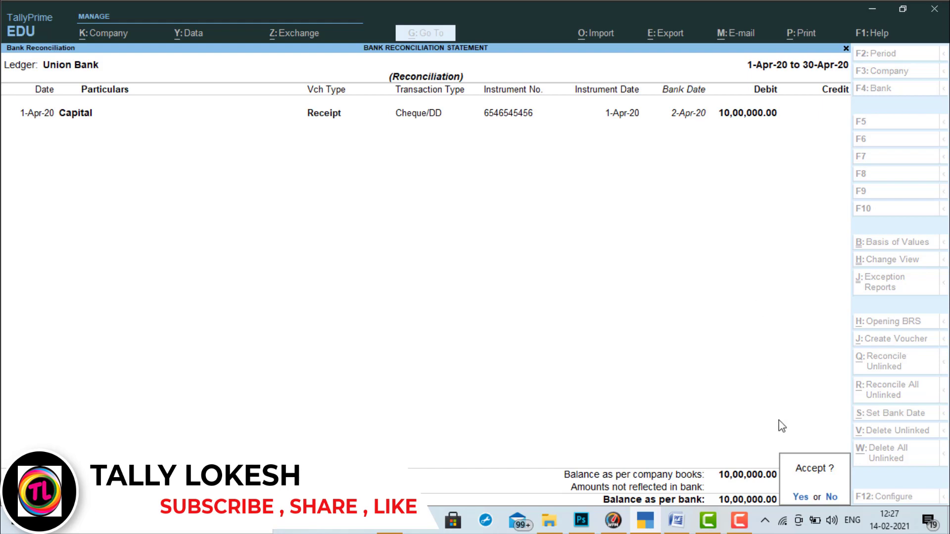
pyautogui.press('Return')
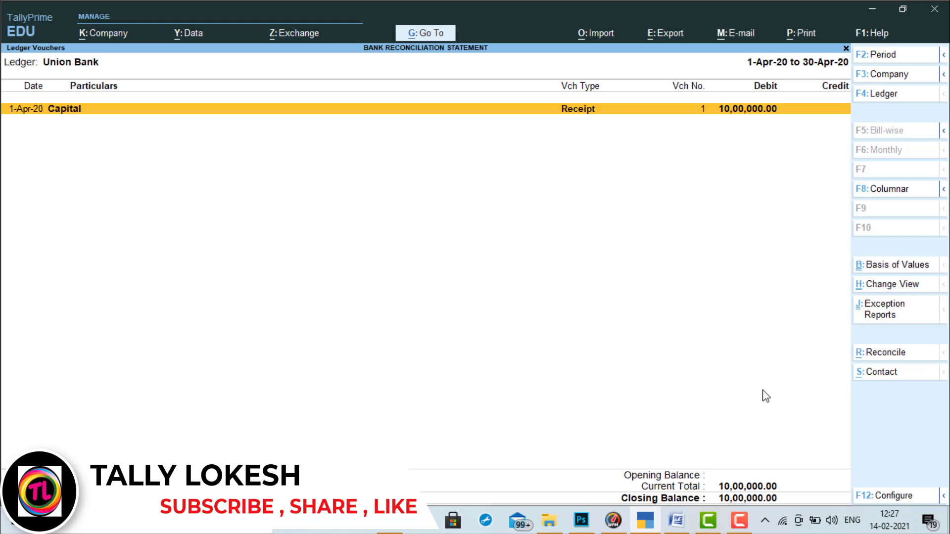
# Step: Check the April reconciliation for entries still without a bank date and return to the monthly summary
pyautogui.click(885, 354)
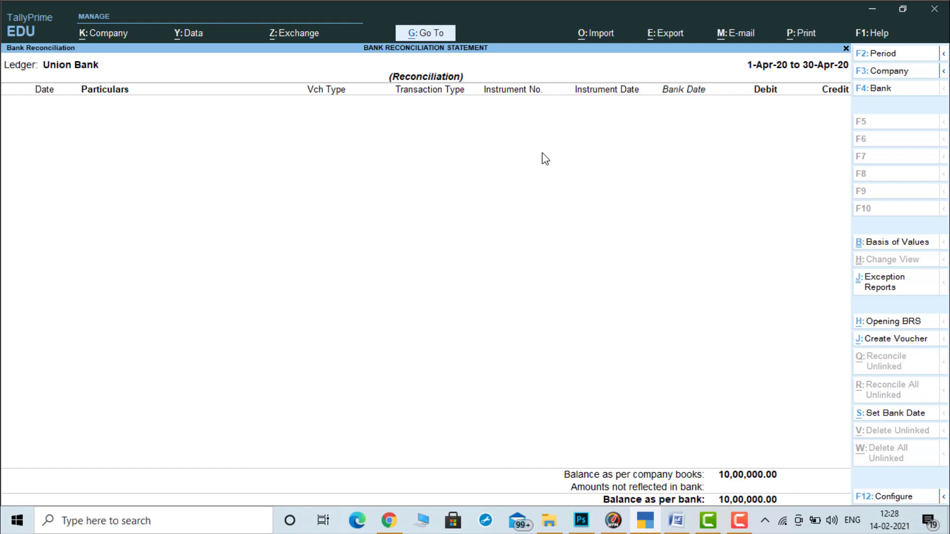
pyautogui.press('Escape')
pyautogui.press('Escape')
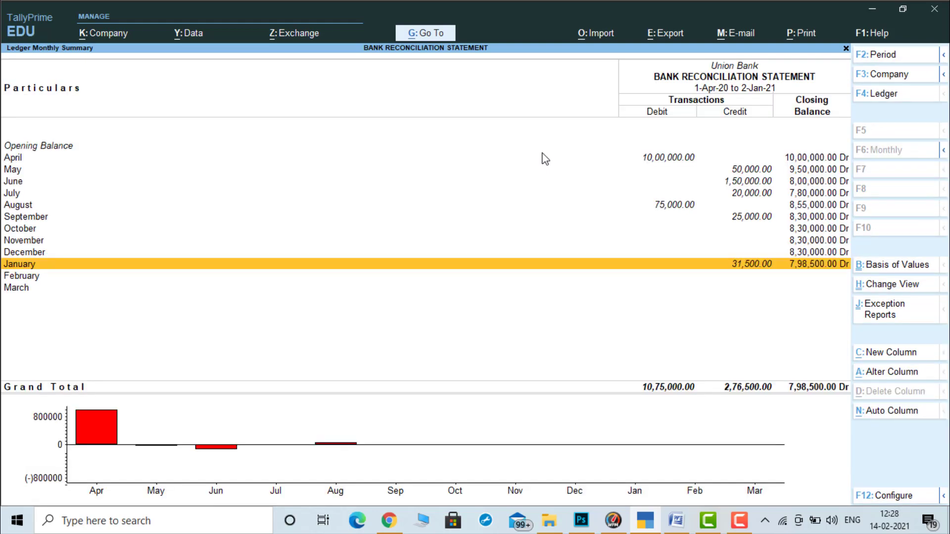
# Step: Open Union Bank's May ledger vouchers from the monthly summary
pyautogui.press('Up')
pyautogui.press('Up')
pyautogui.press('Up')
pyautogui.press('Up')
pyautogui.press('Up')
pyautogui.press('Up')
pyautogui.press('Up')
pyautogui.press('Up')
pyautogui.press('Up')
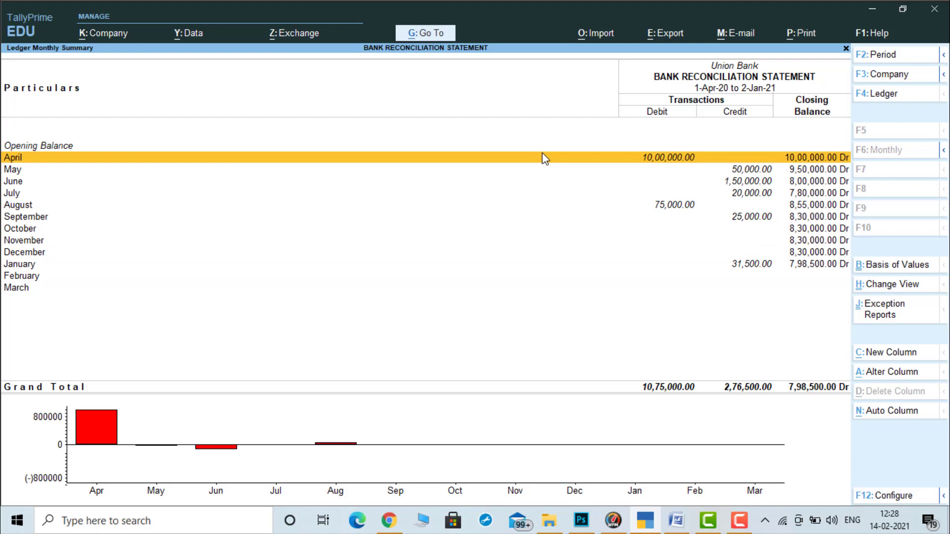
pyautogui.press('Down')
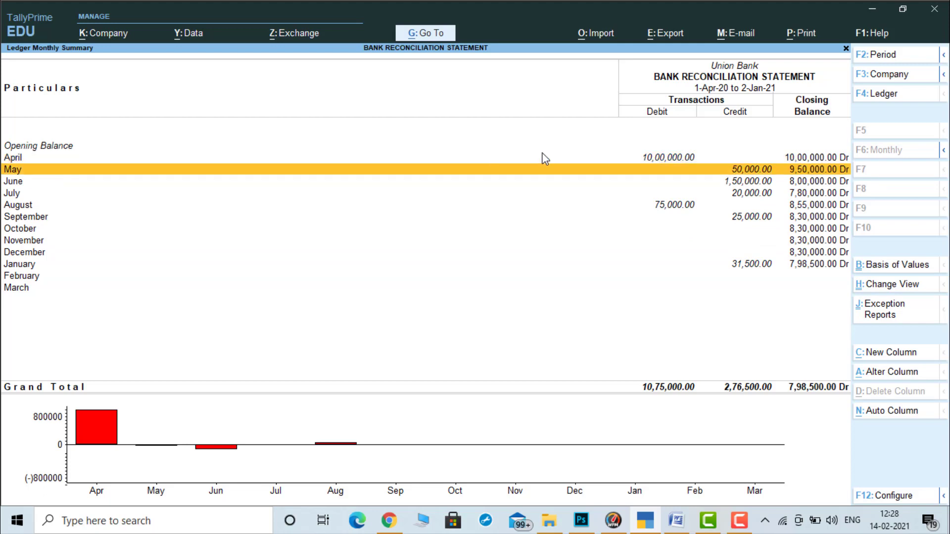
pyautogui.press('Return')
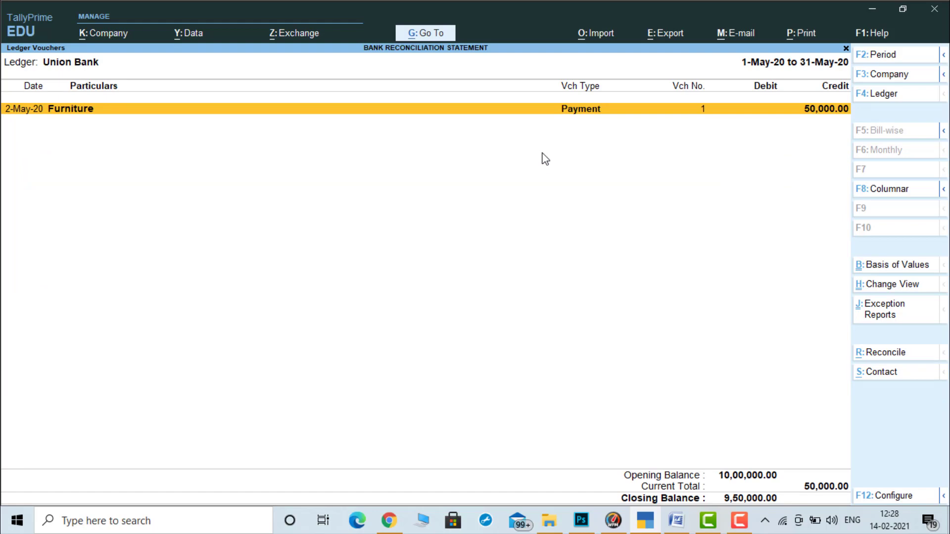
# Step: View the Furniture payment voucher and quit it without saving changes
pyautogui.press('Return')
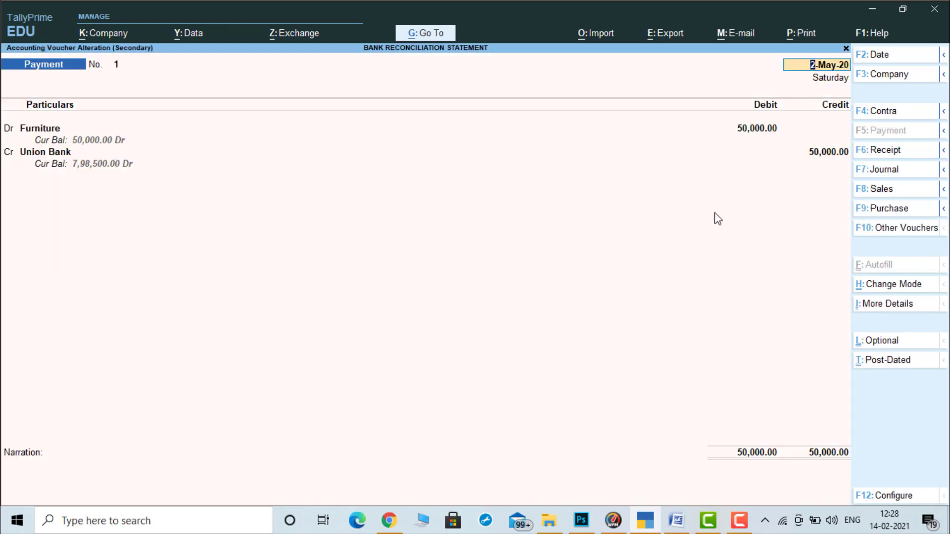
pyautogui.press('BackSpace')
pyautogui.press('Escape')
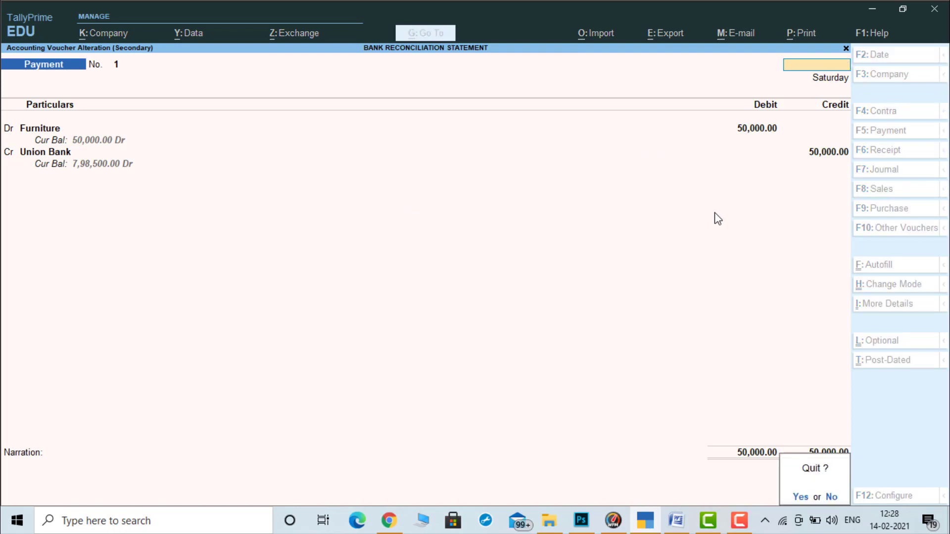
pyautogui.press('y')
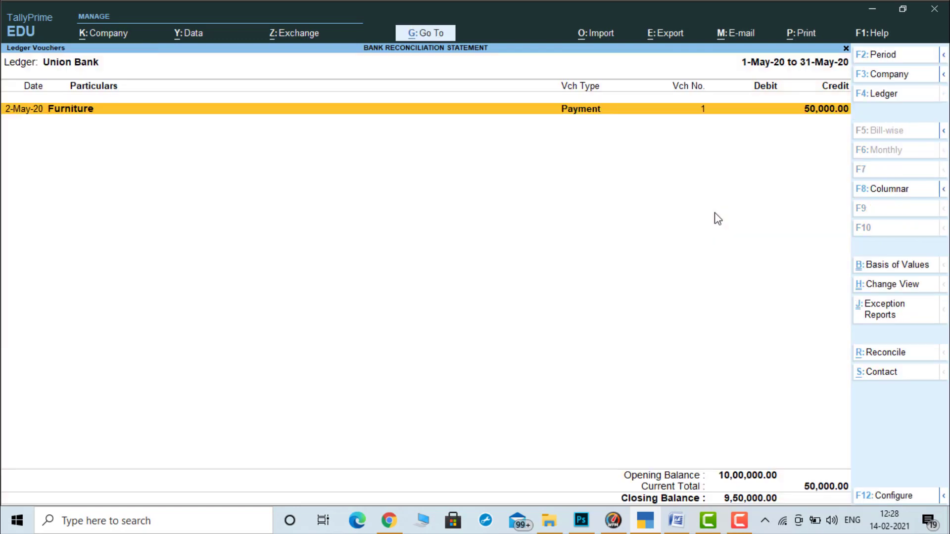
# Step: Reconcile the May Furniture payment with a bank date of 1-Jun-20 and accept the reconciliation
pyautogui.click(885, 357)
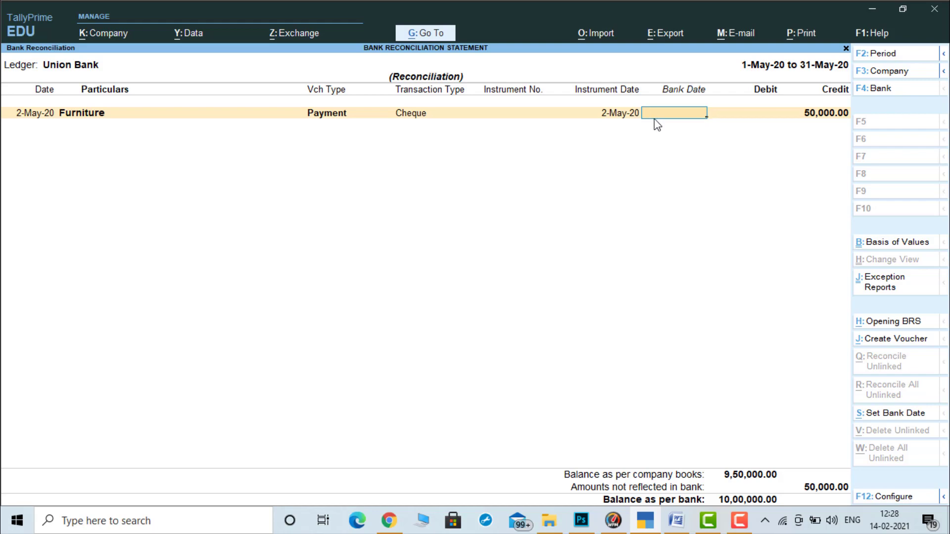
pyautogui.write('1-')
pyautogui.write('6')
pyautogui.press('Return')
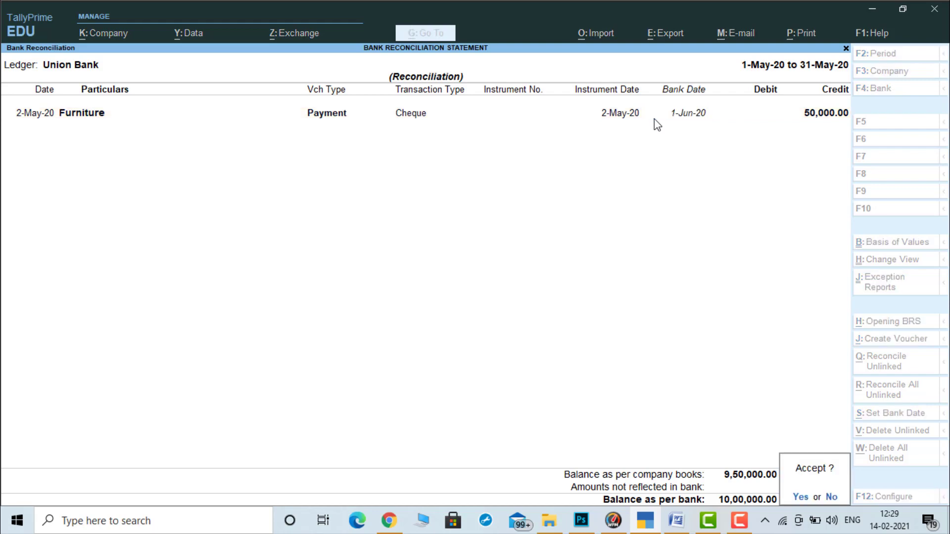
pyautogui.press('y')
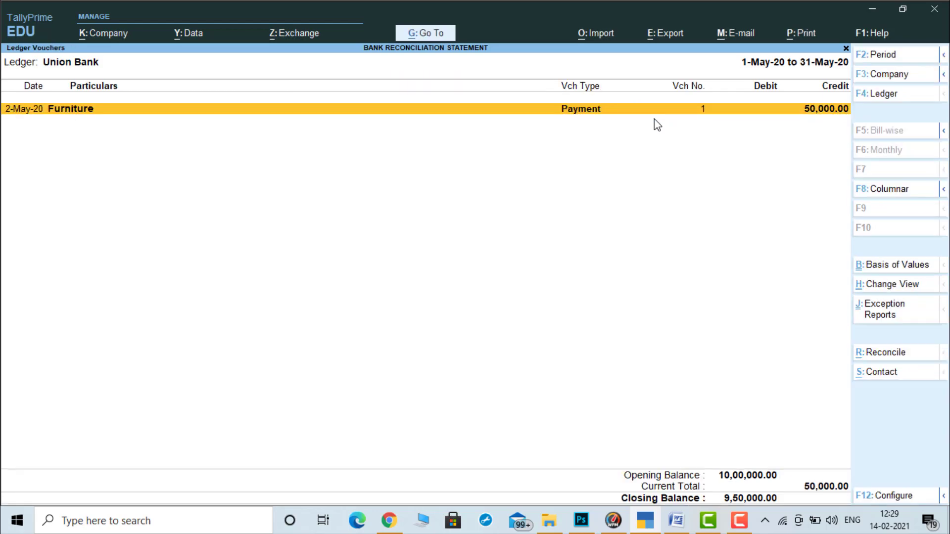
# Step: Set the Furniture payment's bank date to 2-May-20 in the May reconciliation and accept it
pyautogui.click(886, 358)
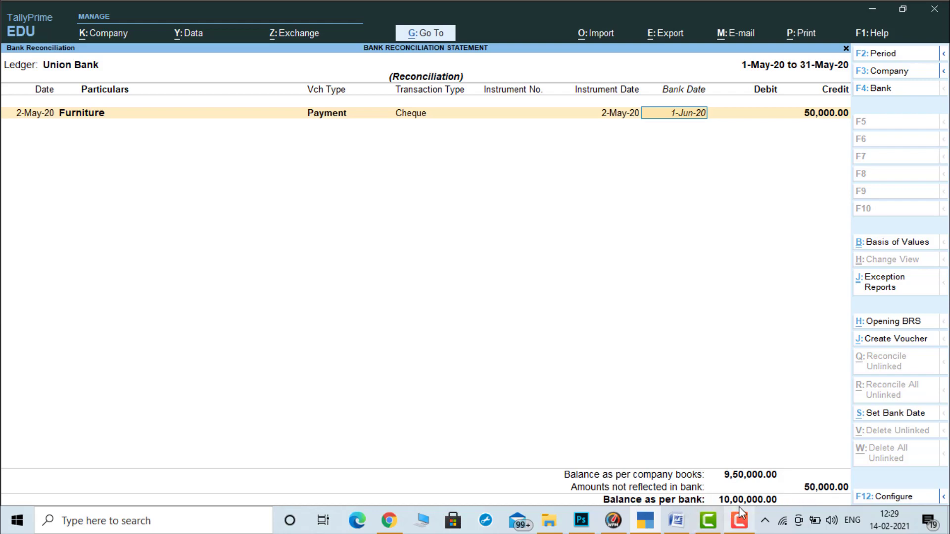
pyautogui.moveTo(739, 506)
pyautogui.write('2-5')
pyautogui.press('Return')
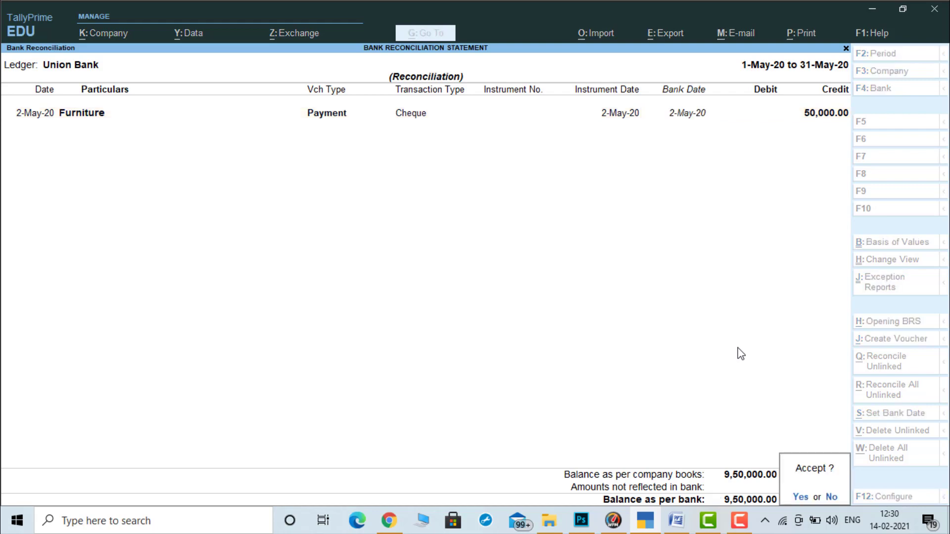
pyautogui.press('Return')
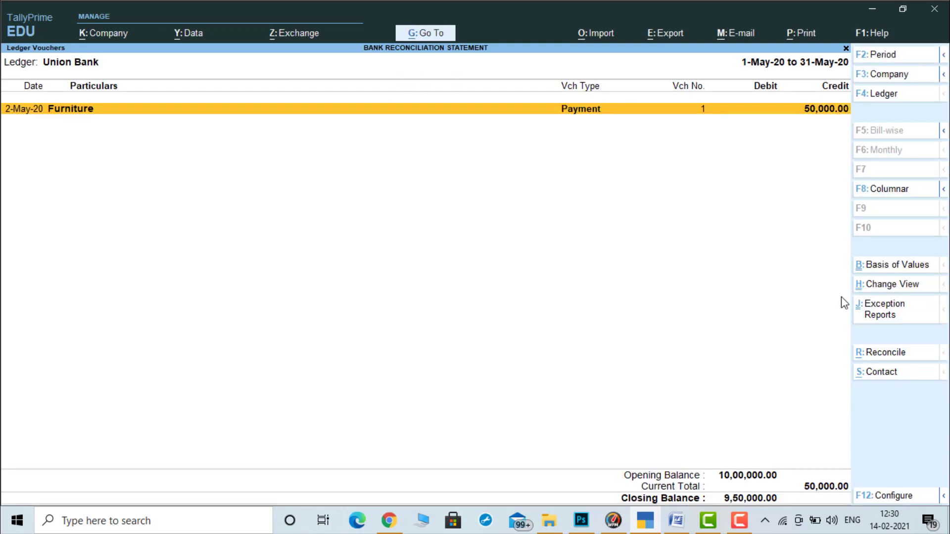
# Step: Check the May reconciliation for entries still unreconciled and return to the monthly summary
pyautogui.click(900, 355)
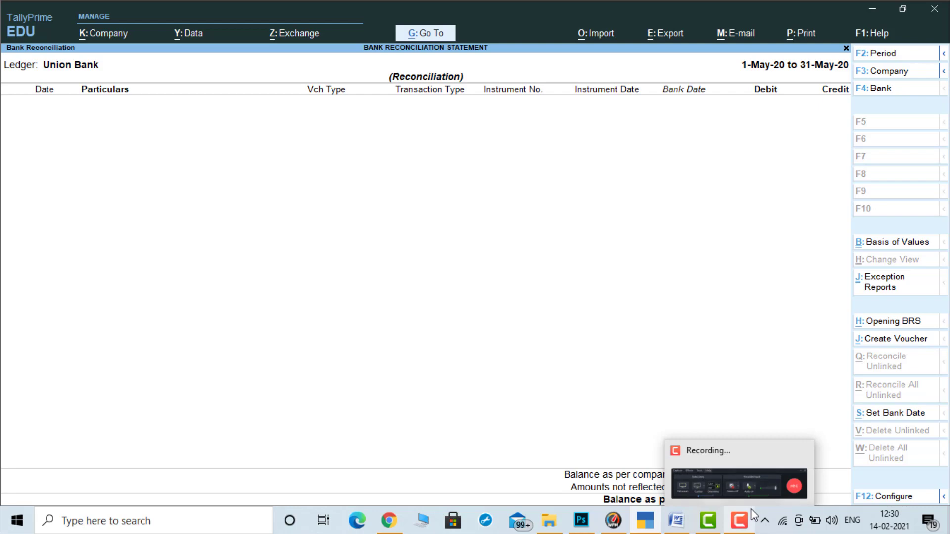
pyautogui.press('Escape')
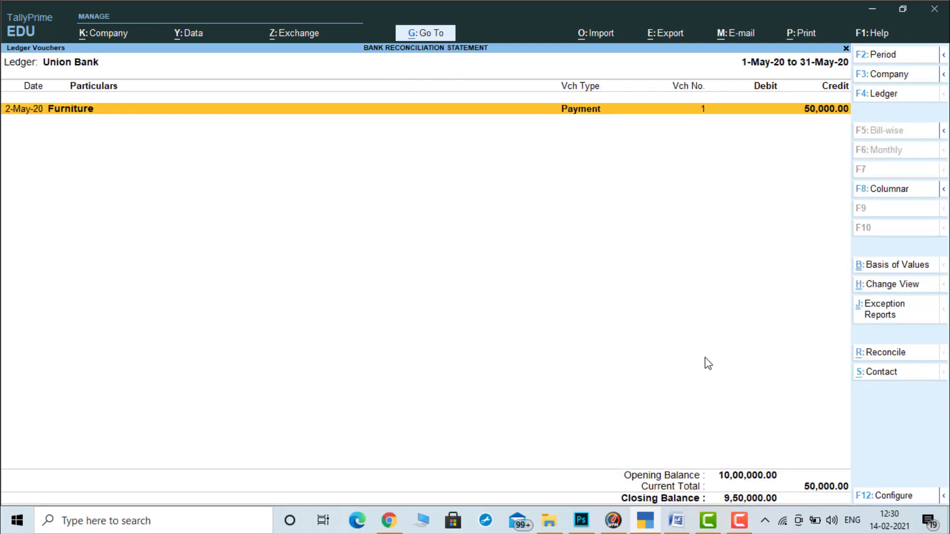
pyautogui.press('Escape')
# Step: Open Union Bank's June ledger vouchers from the monthly summary
pyautogui.press('Up')
pyautogui.press('Up')
pyautogui.press('Up')
pyautogui.press('Up')
pyautogui.press('Up')
pyautogui.press('Up')
pyautogui.press('Up')
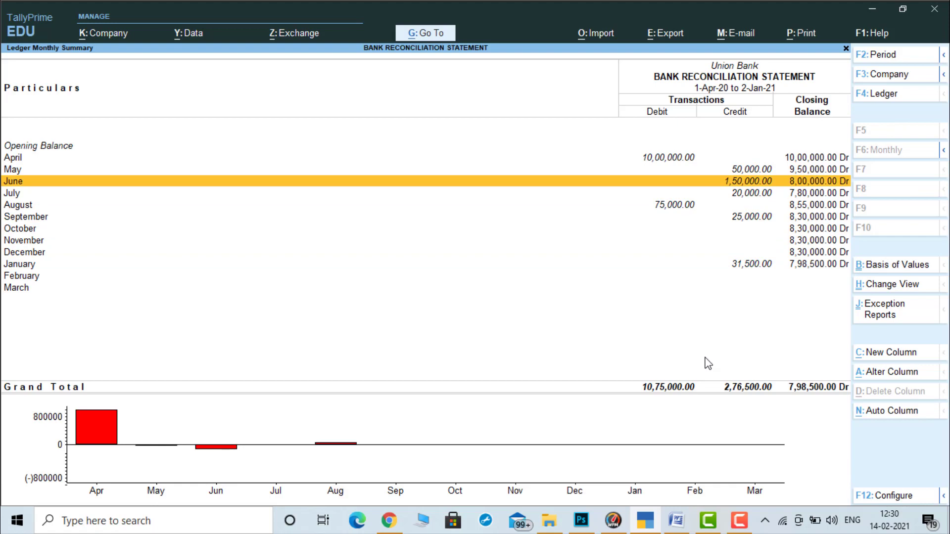
pyautogui.press('Return')
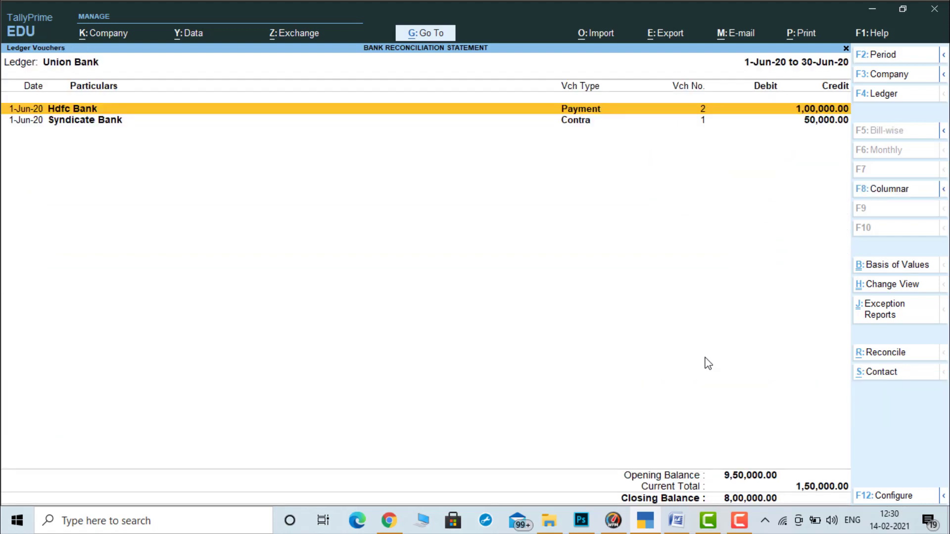
# Step: View the Hdfc Bank payment voucher among the June entries and quit it without changes
pyautogui.press('Down')
pyautogui.press('Up')
pyautogui.press('Return')
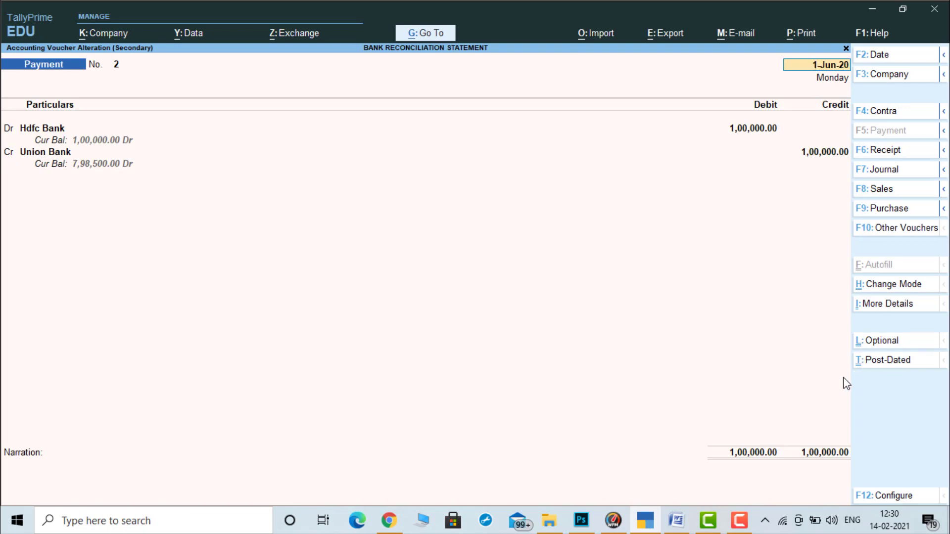
pyautogui.press('Escape')
pyautogui.press('Return')
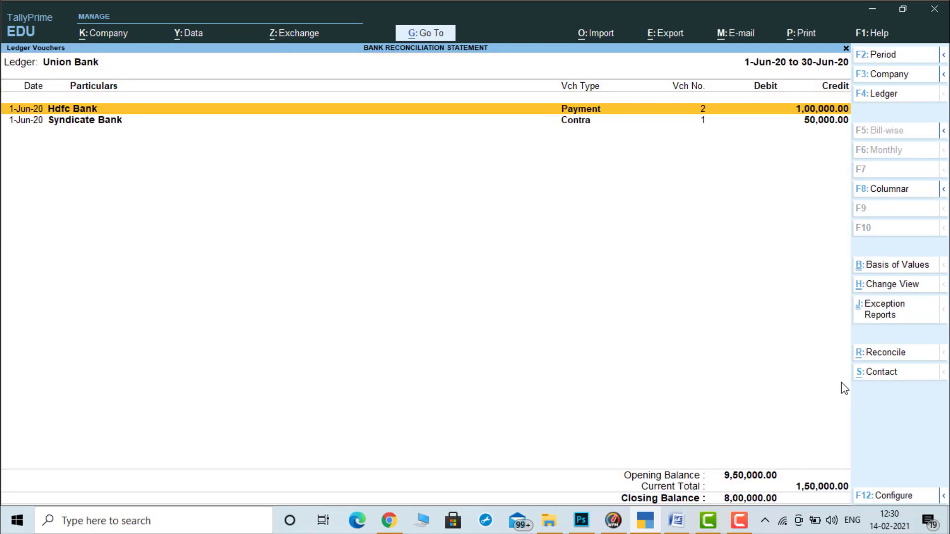
# Step: Reconcile June by setting the bank dates of the Hdfc Bank payment and Syndicate Bank contra to 2-Jun-20, and accept
pyautogui.click(880, 354)
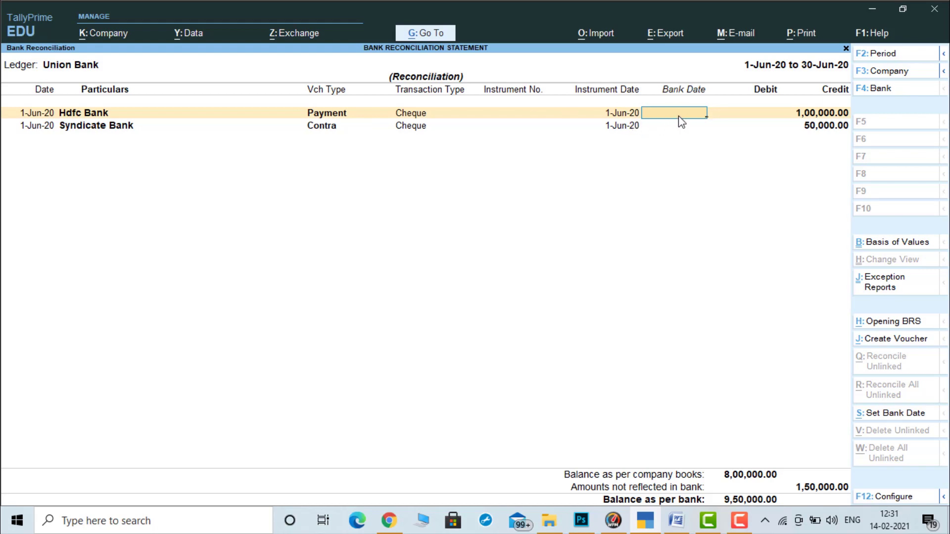
pyautogui.write('2-5')
pyautogui.press('Return')
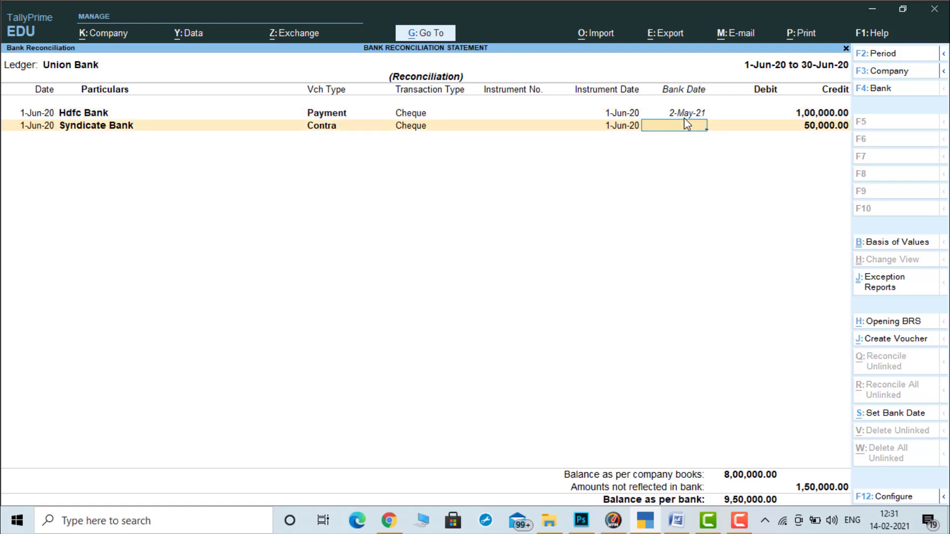
pyautogui.press('Up')
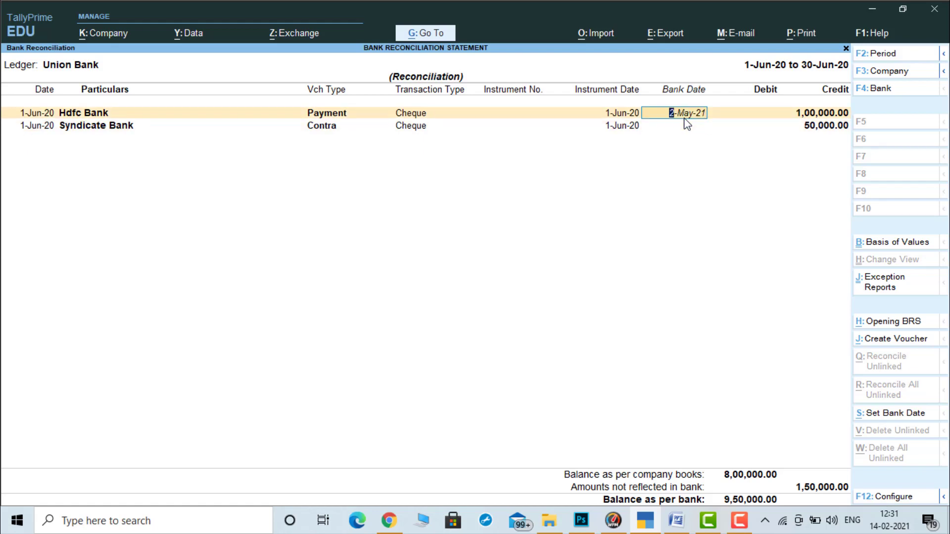
pyautogui.write('2-6')
pyautogui.press('Return')
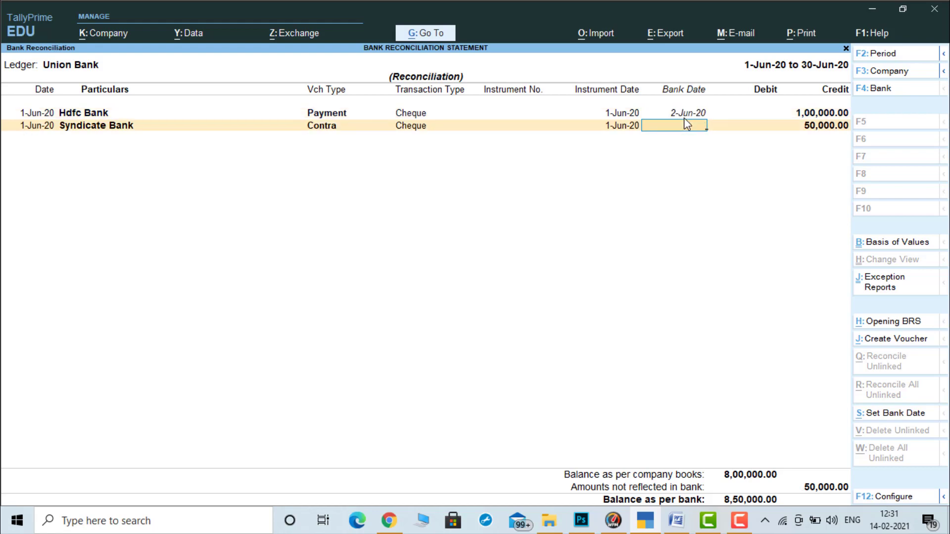
pyautogui.write('2-6')
pyautogui.press('Return')
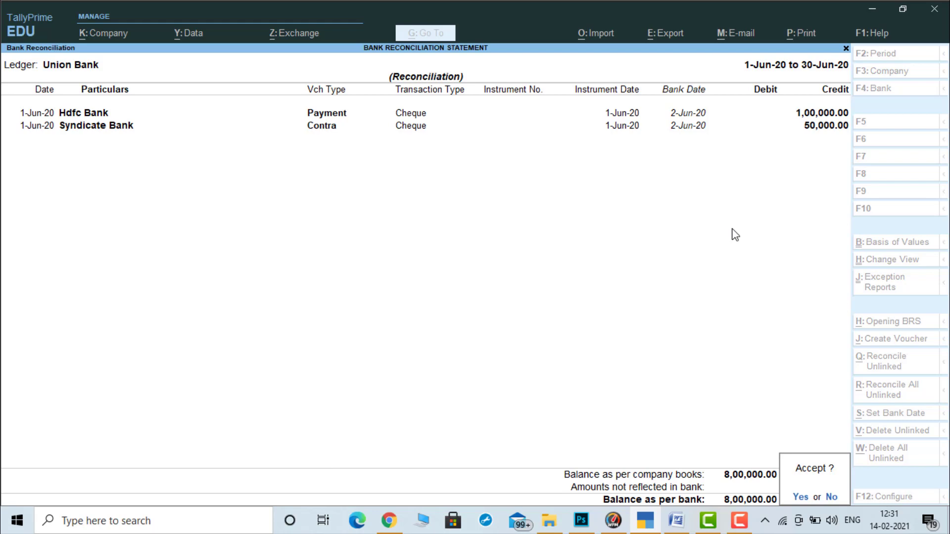
pyautogui.press('y')
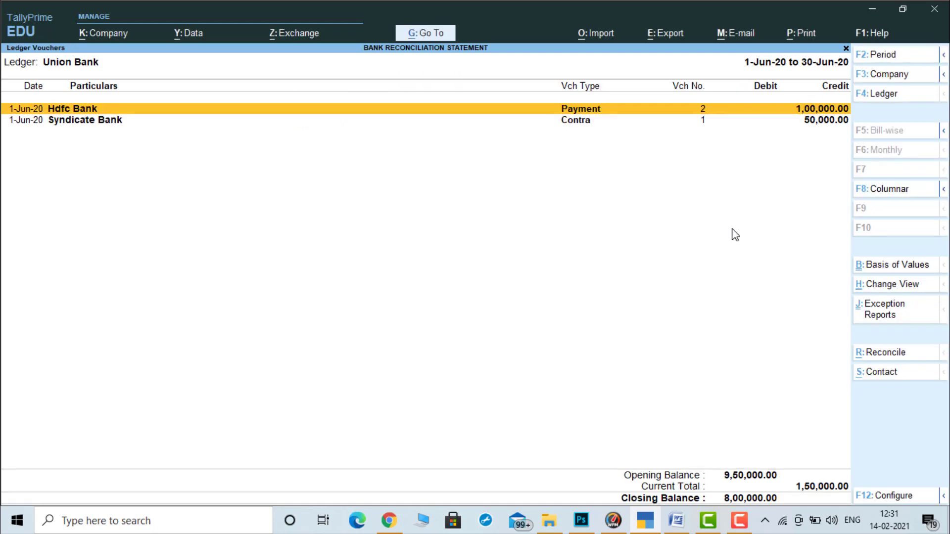
# Step: Check the June reconciliation for entries still unreconciled and return to the monthly summary
pyautogui.click(882, 353)
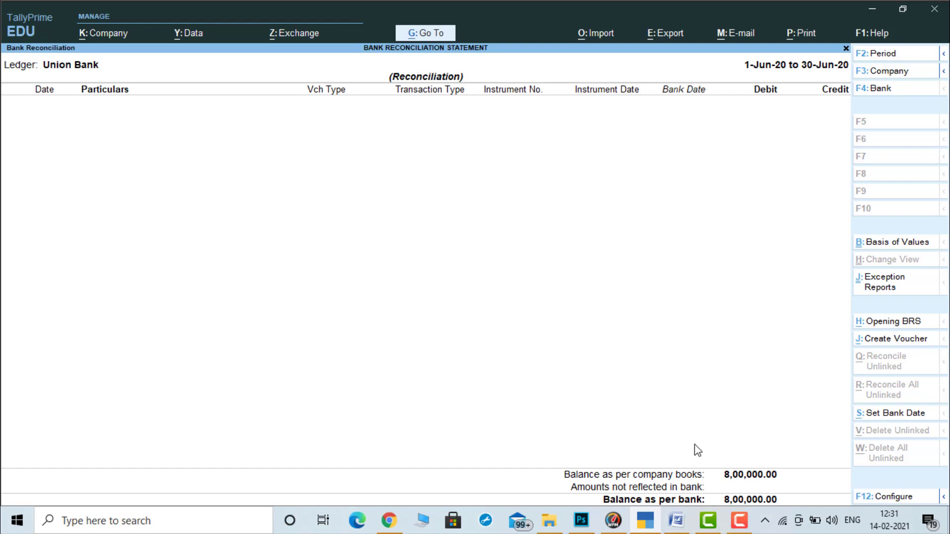
pyautogui.press('Escape')
pyautogui.press('Escape')
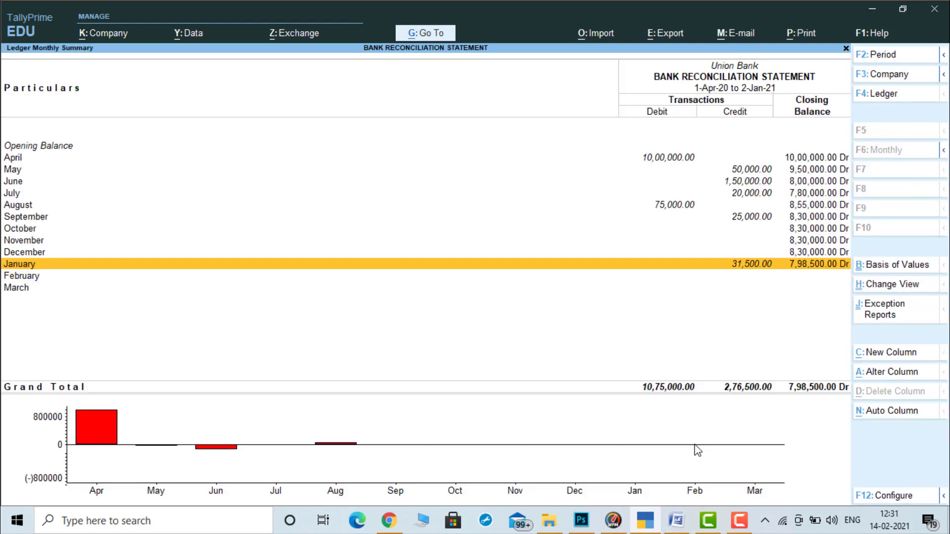
# Step: Open Union Bank's July vouchers, set the Petty Cash contra's bank date to 2 July in the reconciliation, and accept it
pyautogui.press('Up')
pyautogui.press('Up')
pyautogui.press('Up')
pyautogui.press('Up')
pyautogui.press('Up')
pyautogui.press('Up')
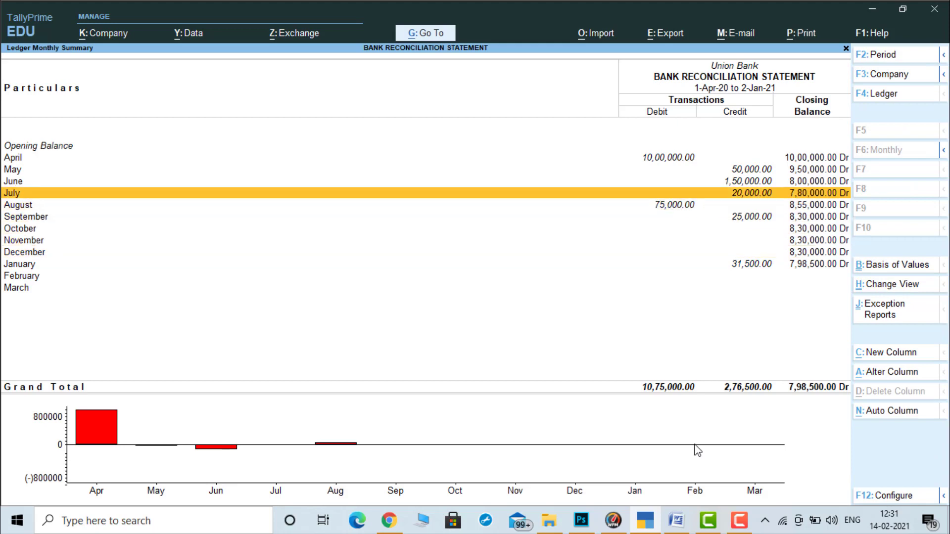
pyautogui.press('Return')
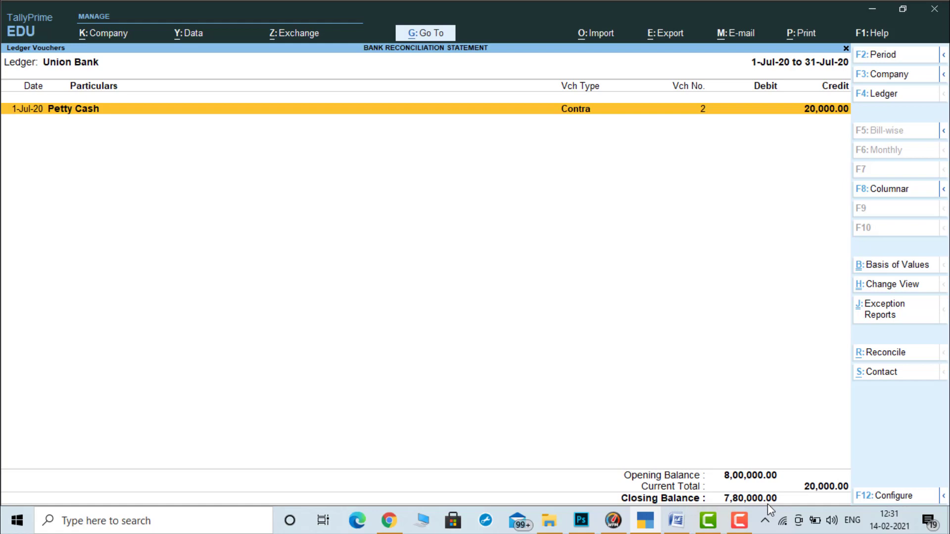
pyautogui.click(884, 354)
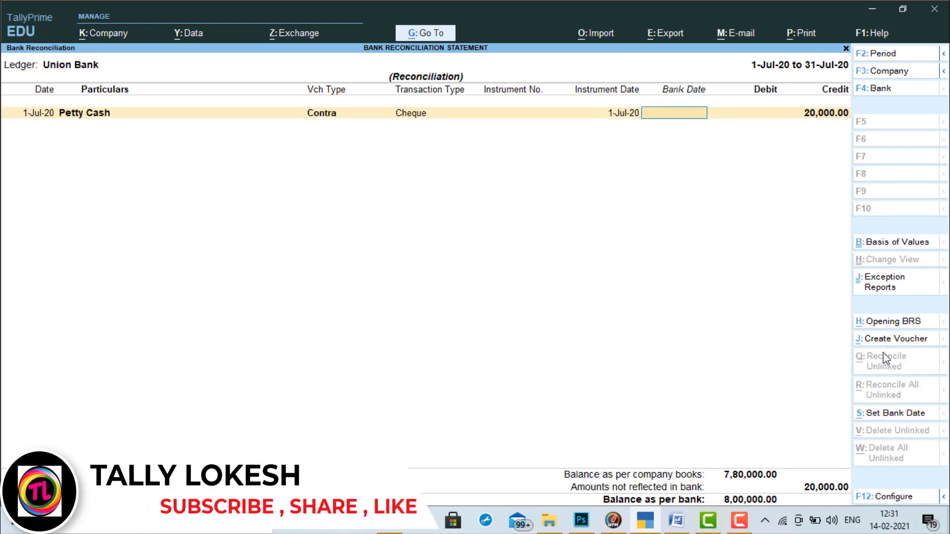
pyautogui.write('2-7')
pyautogui.press('Return')
pyautogui.press('Return')
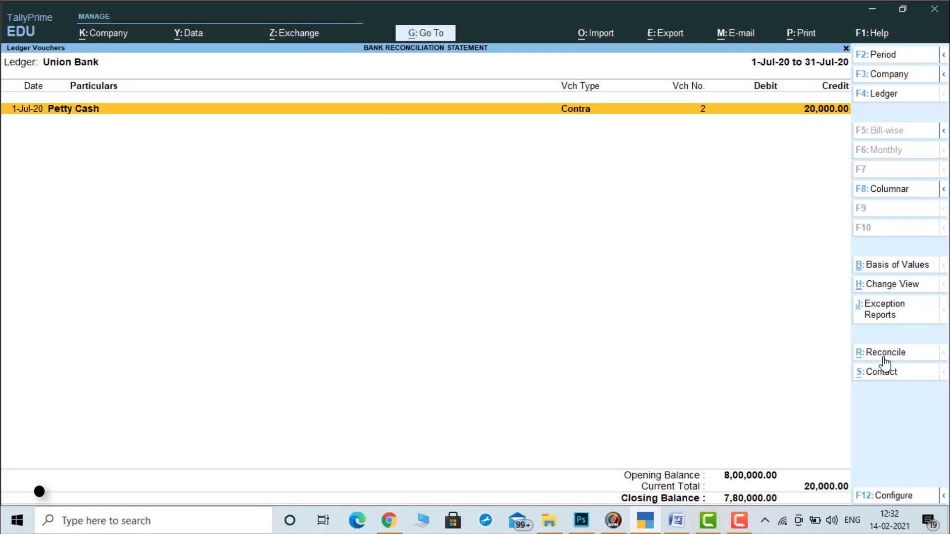
# Step: Check the July reconciliation for entries still unreconciled and return to the monthly summary
pyautogui.click(884, 356)
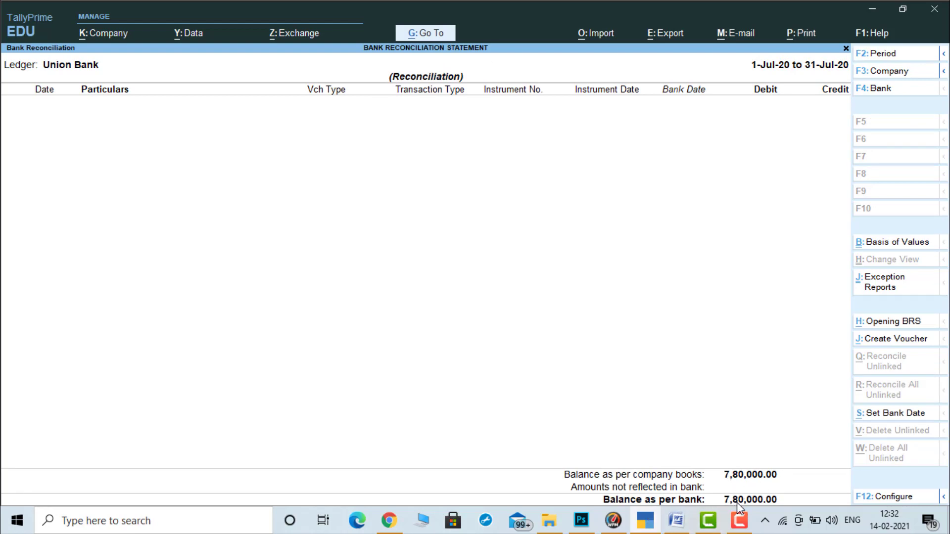
pyautogui.press('Escape')
pyautogui.press('Escape')
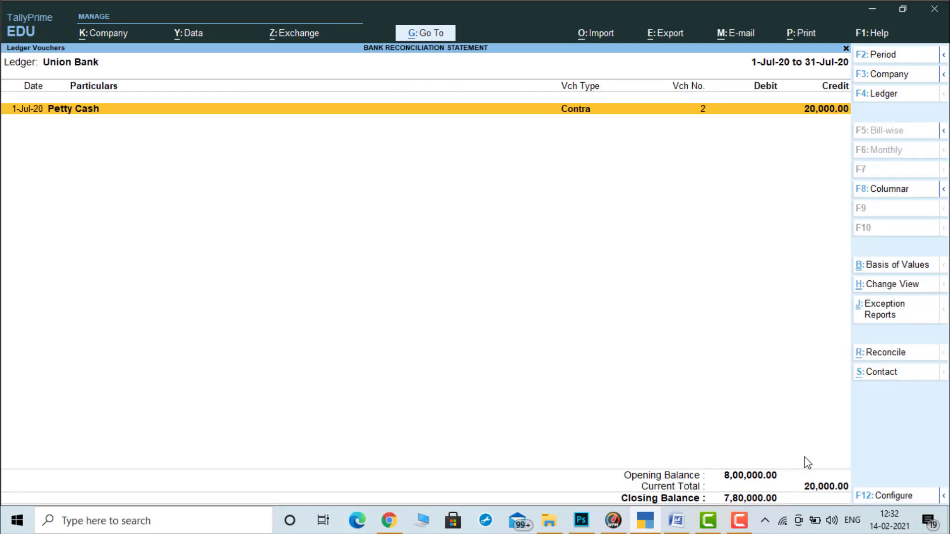
# Step: Open the August vouchers, set the Interfex Services receipt's bank date to 2-Aug-20 in the reconciliation, and accept it
pyautogui.press('Up')
pyautogui.press('Up')
pyautogui.press('Up')
pyautogui.press('Up')
pyautogui.press('Up')
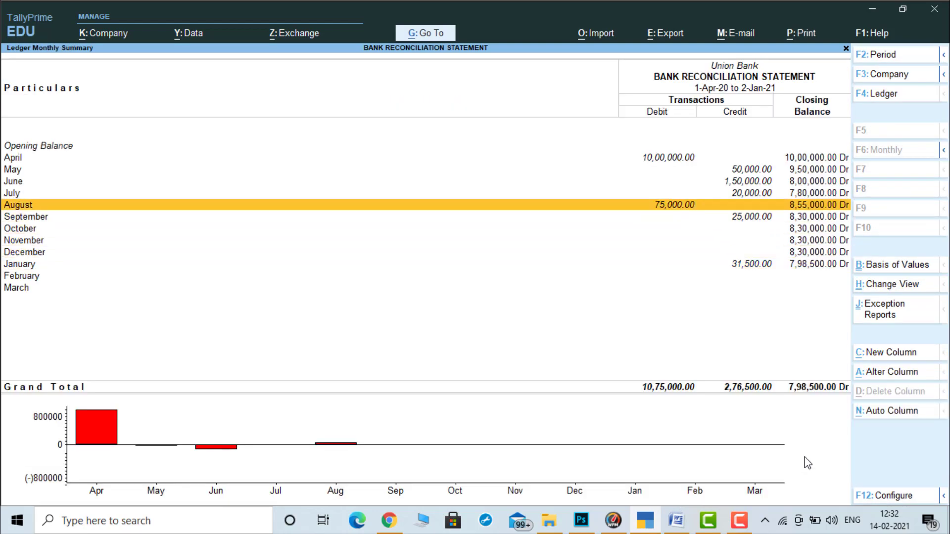
pyautogui.press('Return')
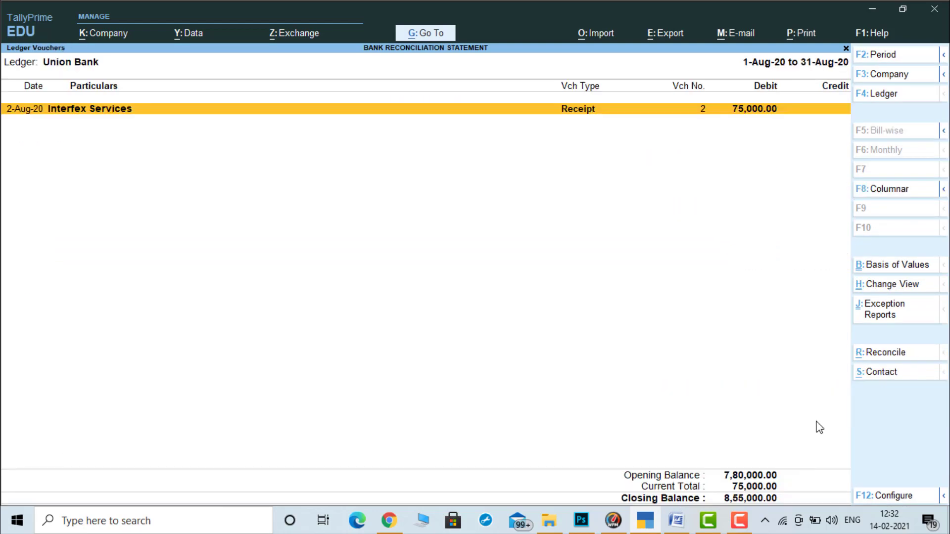
pyautogui.click(882, 353)
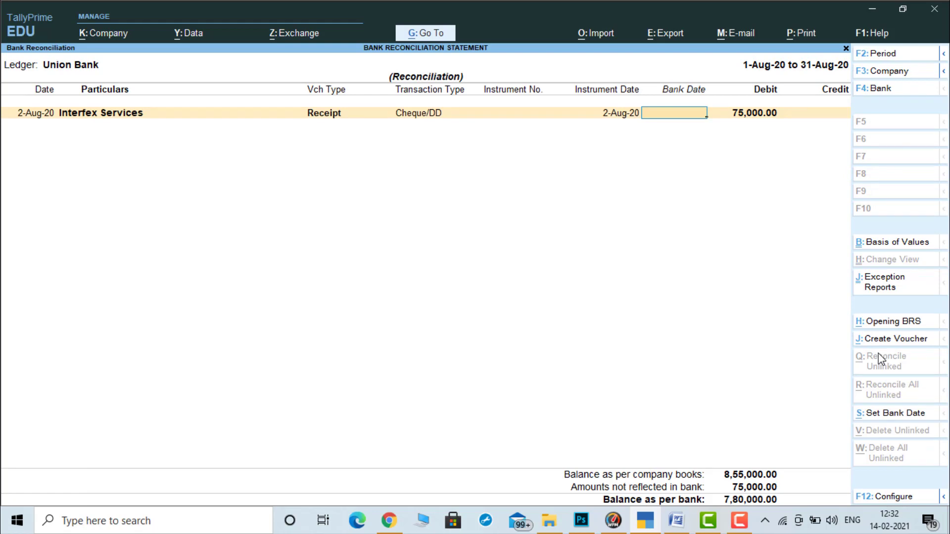
pyautogui.write('2-8')
pyautogui.press('Return')
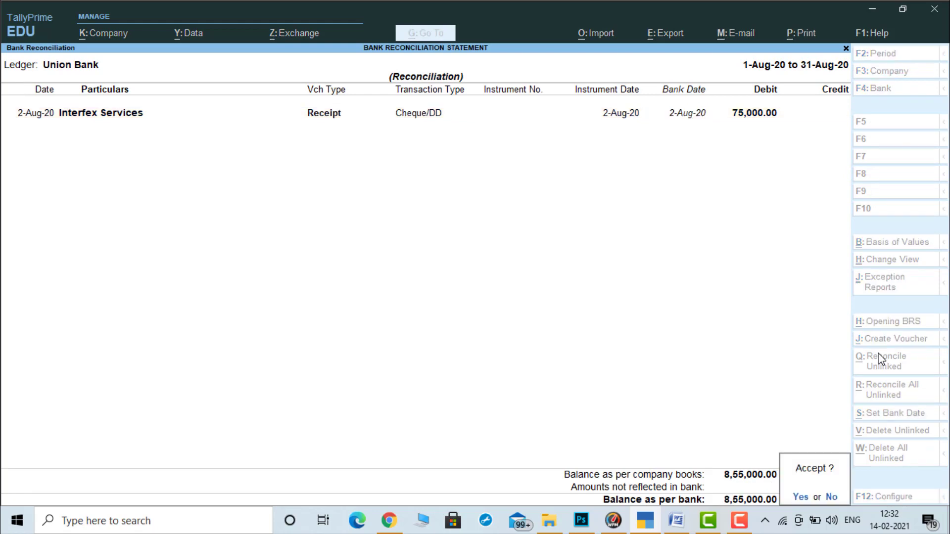
pyautogui.press('y')
# Step: Check the August reconciliation for entries still unreconciled and return to the monthly summary
pyautogui.click(880, 357)
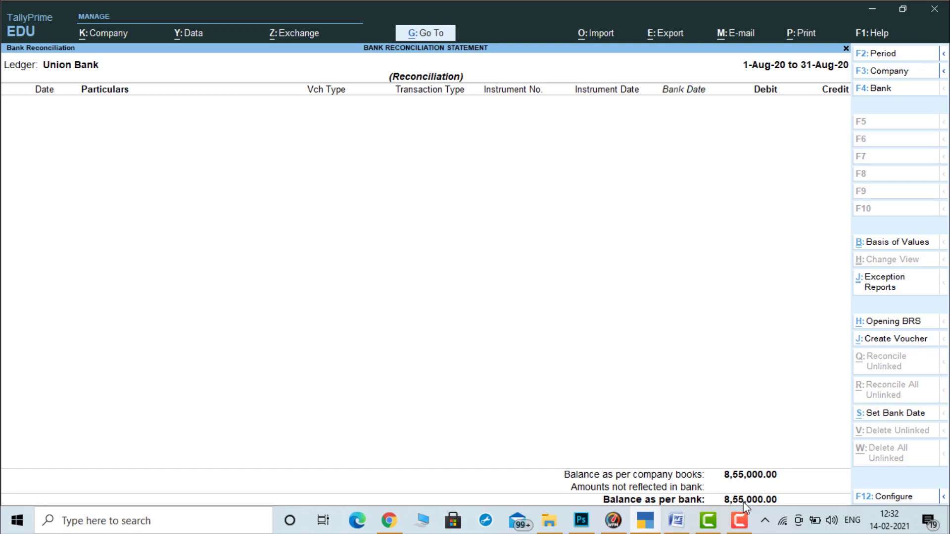
pyautogui.press('Escape')
pyautogui.press('Escape')
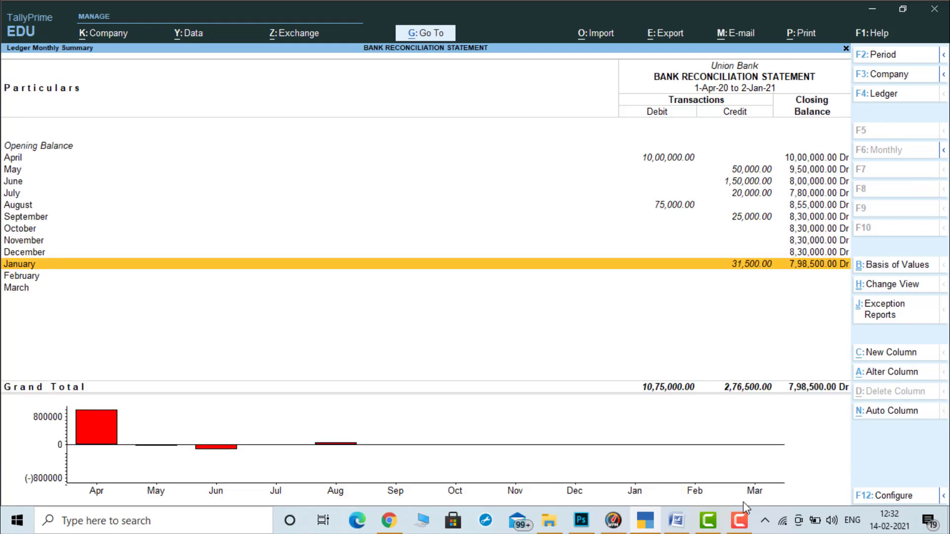
# Step: Open the September vouchers, set the Interfex Services payment's bank date to 2 September in the reconciliation, and accept it
pyautogui.press('Up')
pyautogui.press('Up')
pyautogui.press('Up')
pyautogui.press('Up')
pyautogui.press('Return')
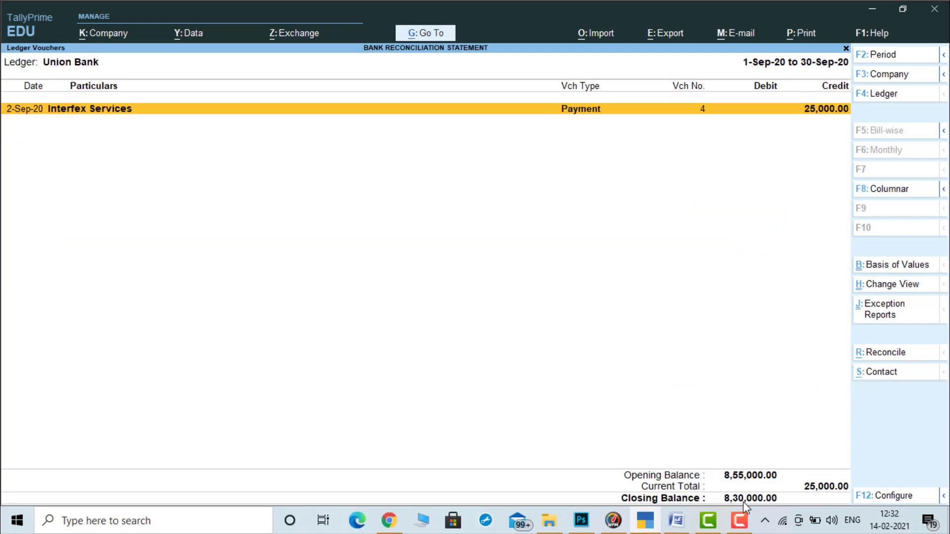
pyautogui.click(893, 352)
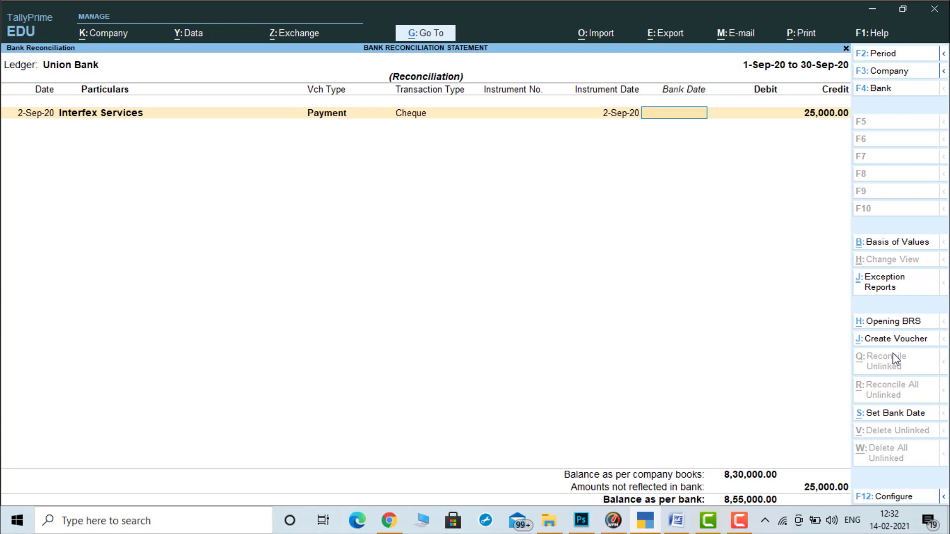
pyautogui.write('2-9')
pyautogui.press('Return')
pyautogui.press('y')
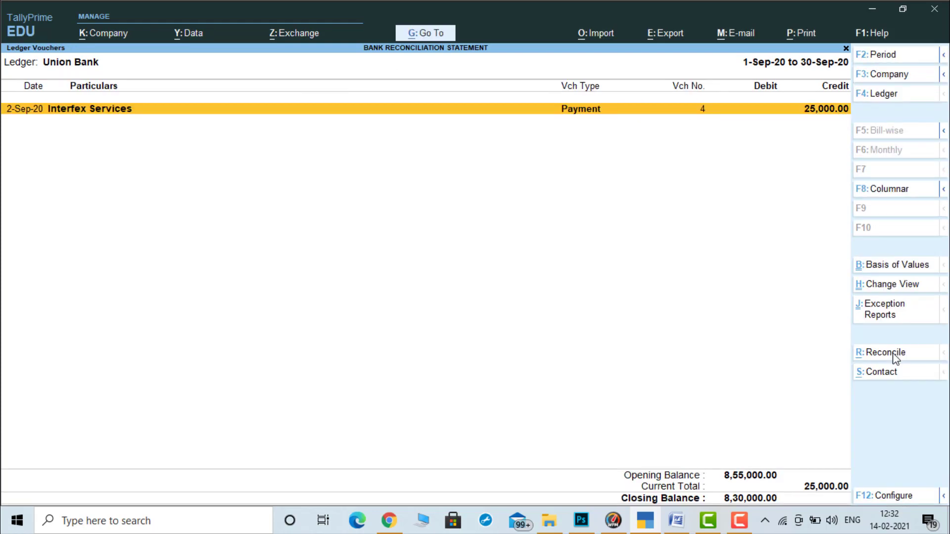
# Step: Check the September reconciliation for entries still unreconciled and return to the monthly summary
pyautogui.click(895, 356)
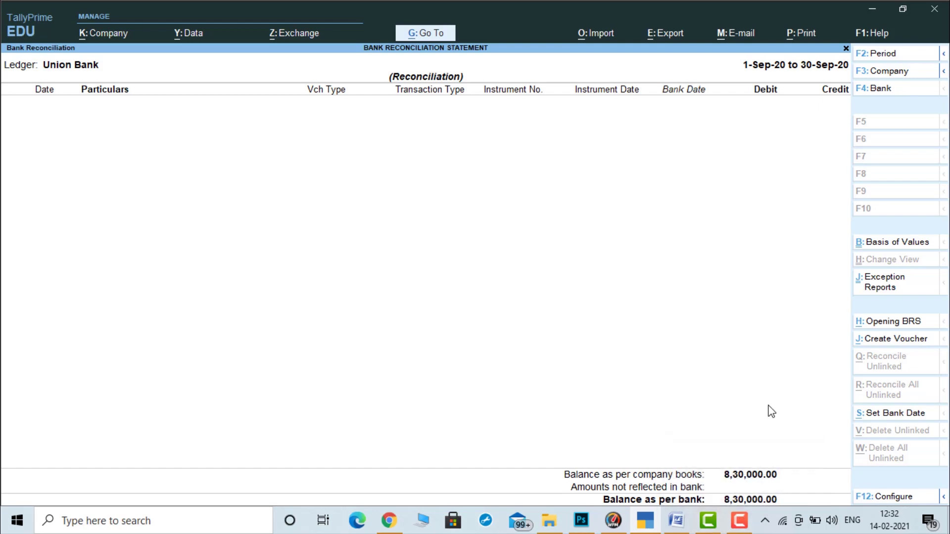
pyautogui.press('Escape')
pyautogui.press('Escape')
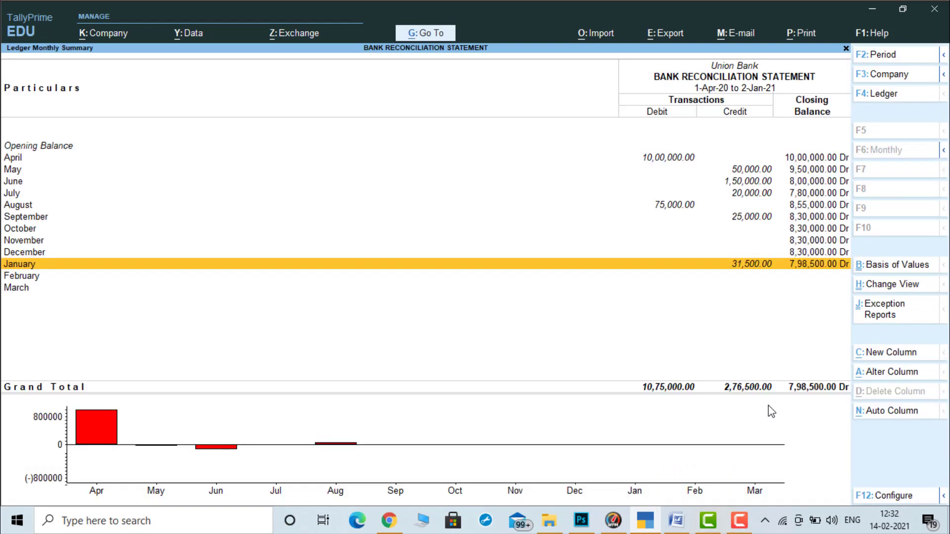
# Step: In the January reconciliation, set the bank dates of Book Charges to 2-Jan-21 and Syndicate Bank to 2-Feb-21, and accept
pyautogui.press('Return')
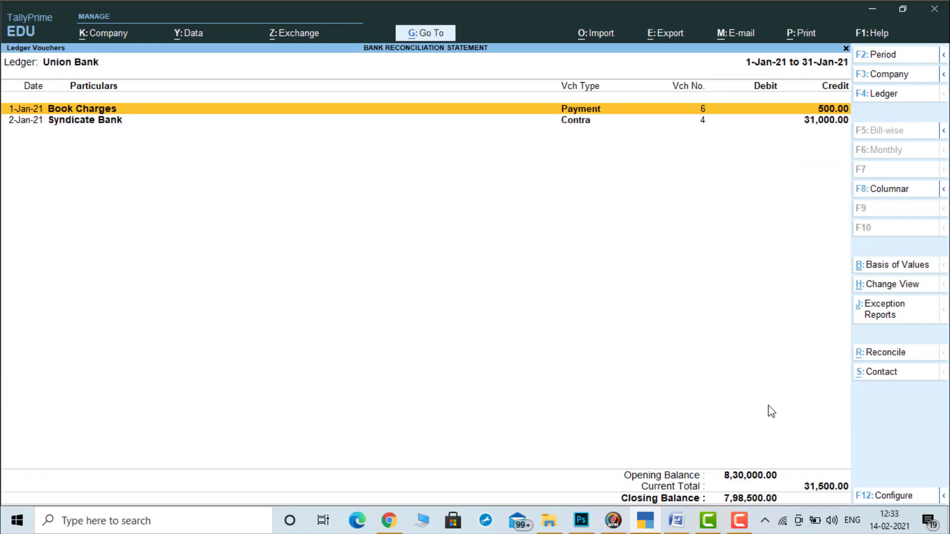
pyautogui.click(880, 360)
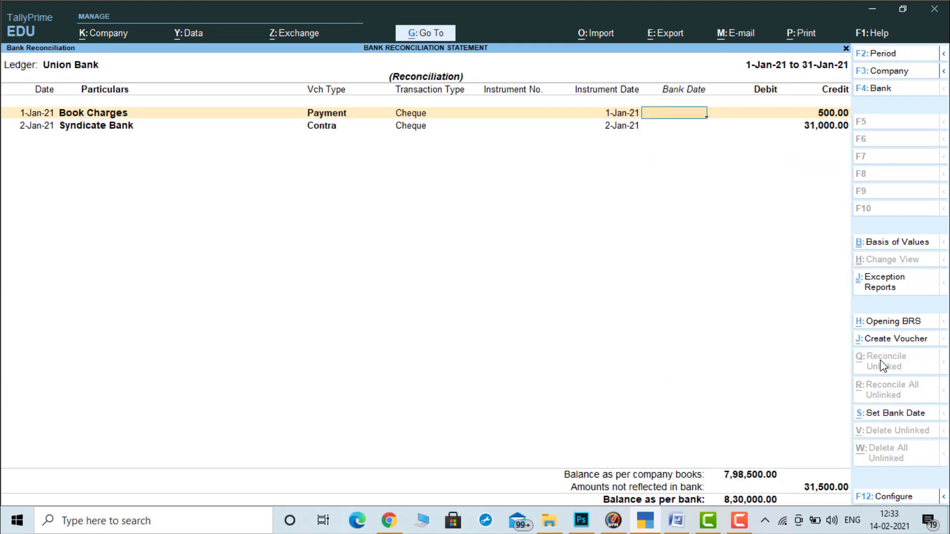
pyautogui.write('2-1')
pyautogui.press('Return')
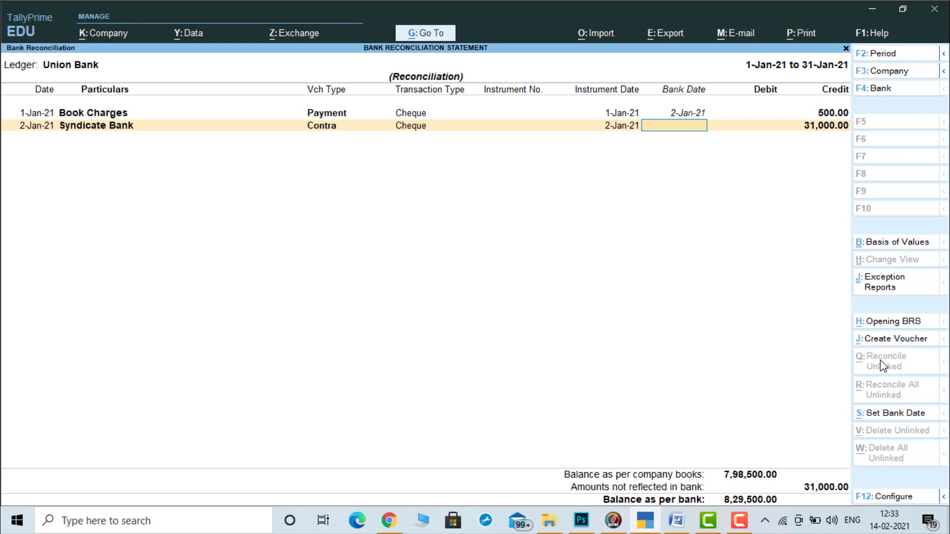
pyautogui.write('2-2')
pyautogui.press('Return')
pyautogui.press('y')
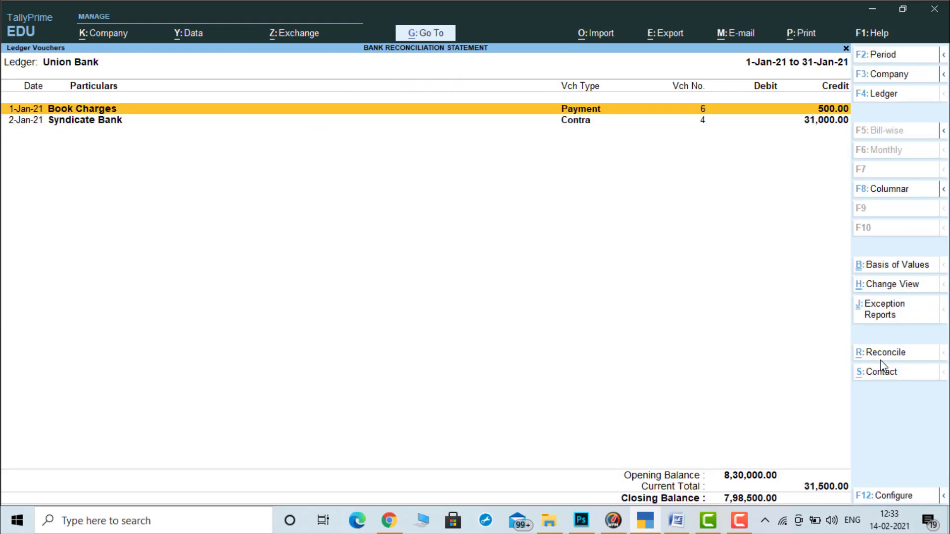
# Step: Reopen the January reconciliation, correct the Syndicate Bank contra's bank date to 2-Jan-21, and accept it
pyautogui.click(882, 355)
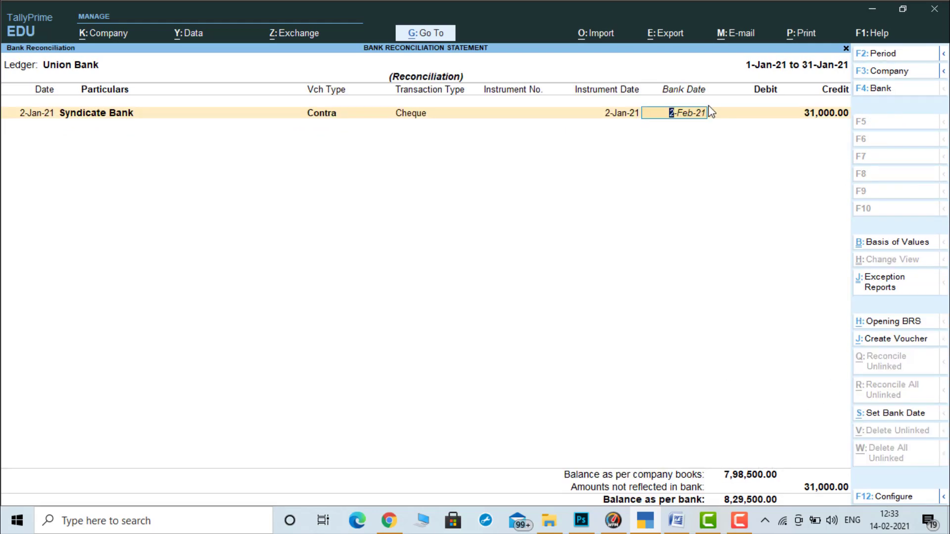
pyautogui.write('2-1')
pyautogui.press('Return')
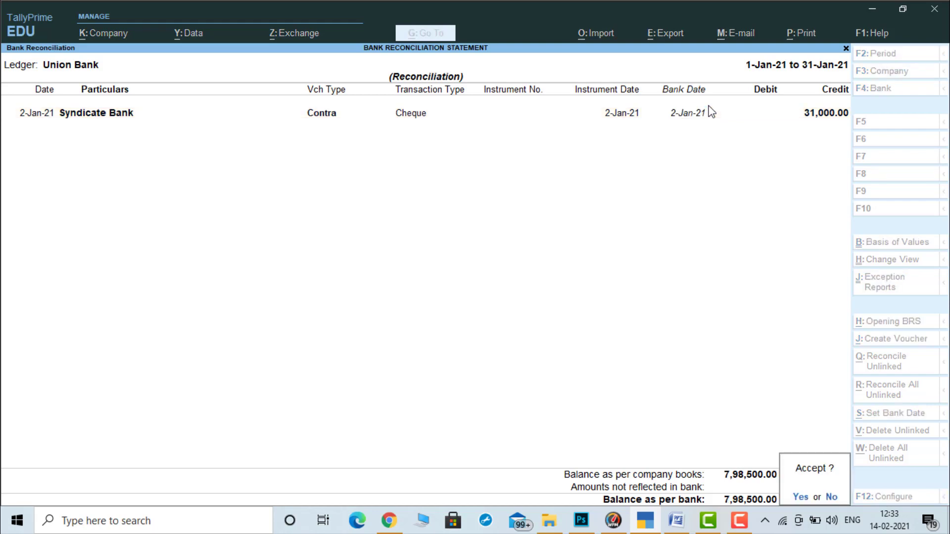
pyautogui.press('y')
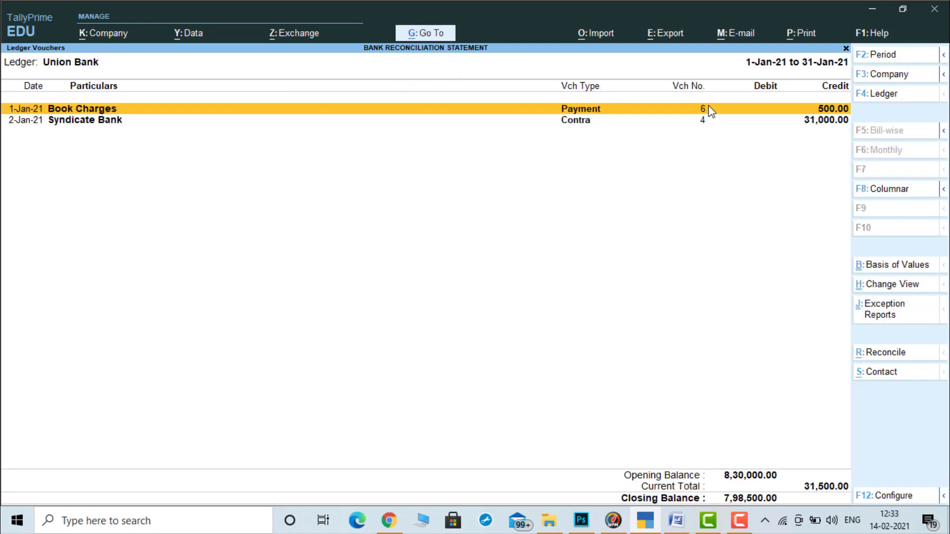
# Step: Check the January reconciliation for entries still unreconciled and return to the Cash/Bank Summary
pyautogui.click(884, 354)
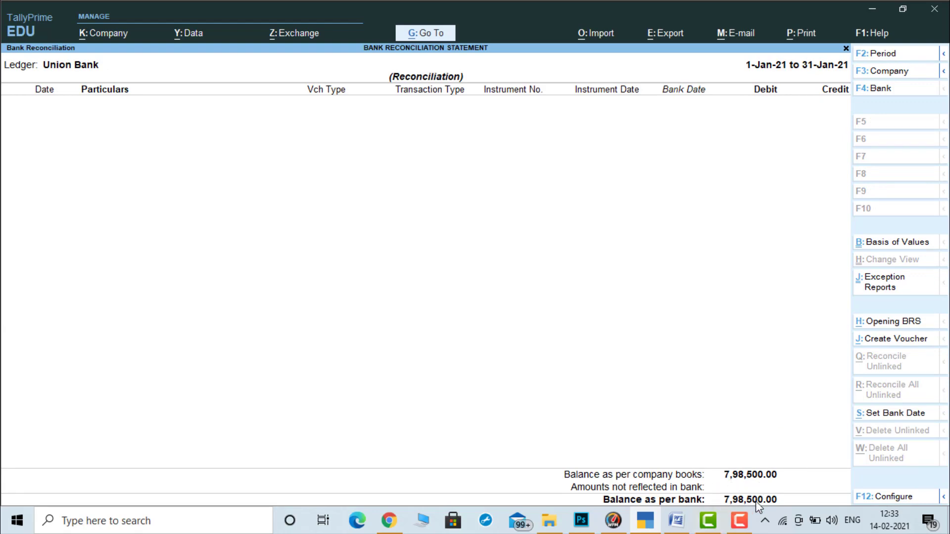
pyautogui.press('Escape')
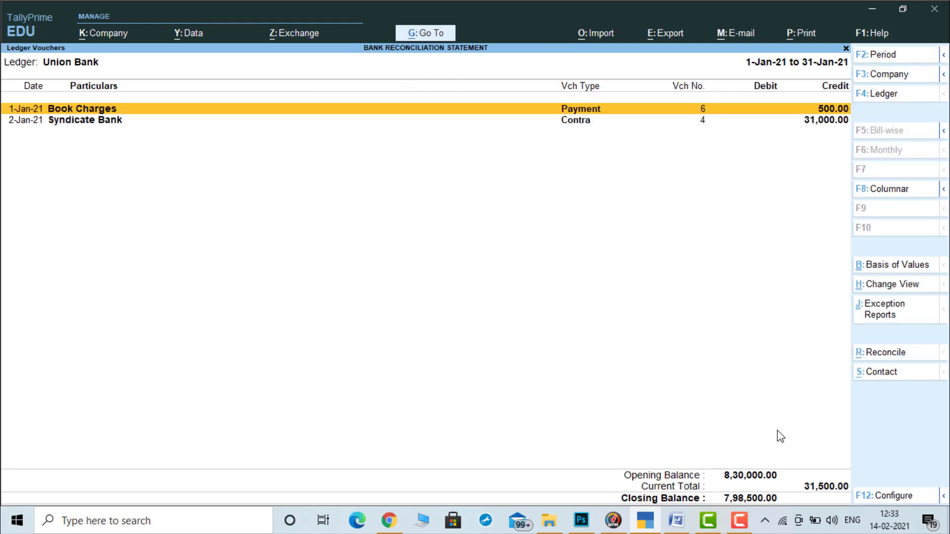
pyautogui.press('Escape')
pyautogui.press('Escape')
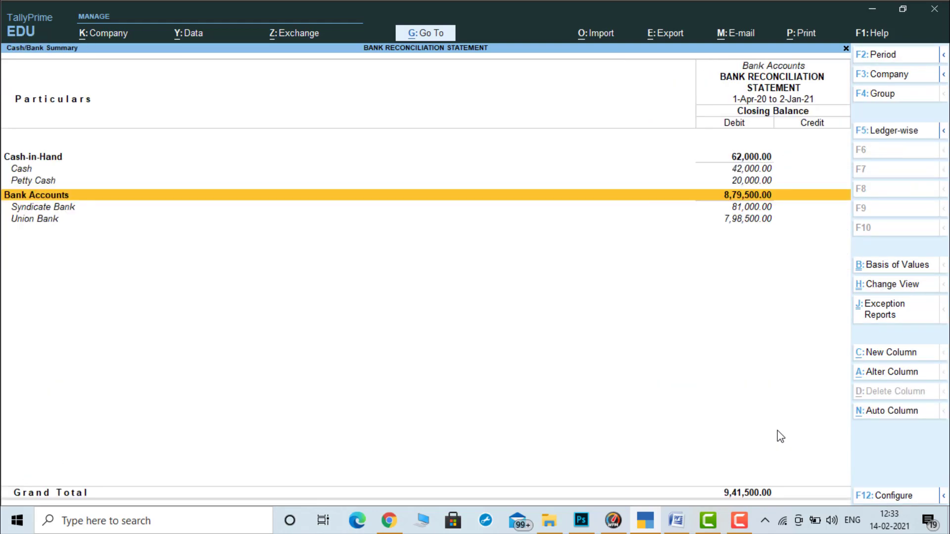
# Step: Open the Cash ledger's monthly summary from the Cash/Bank Summary and view its October vouchers
pyautogui.press('Up')
pyautogui.press('Up')
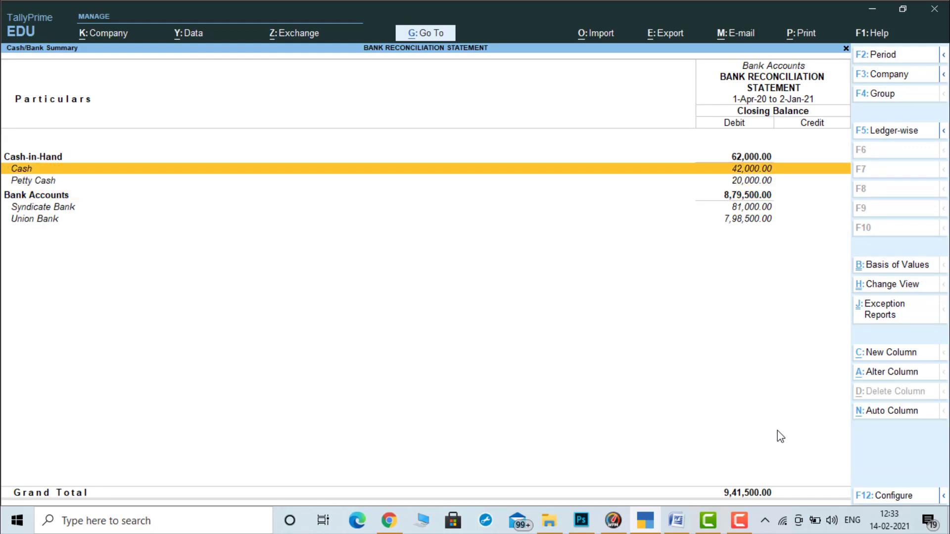
pyautogui.press('Return')
pyautogui.press('Up')
pyautogui.press('Up')
pyautogui.press('Up')
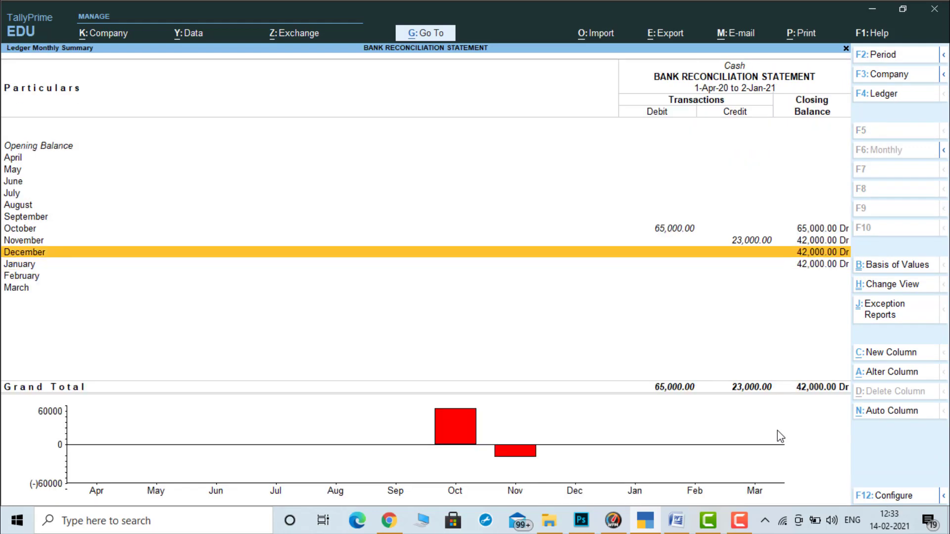
pyautogui.press('Return')
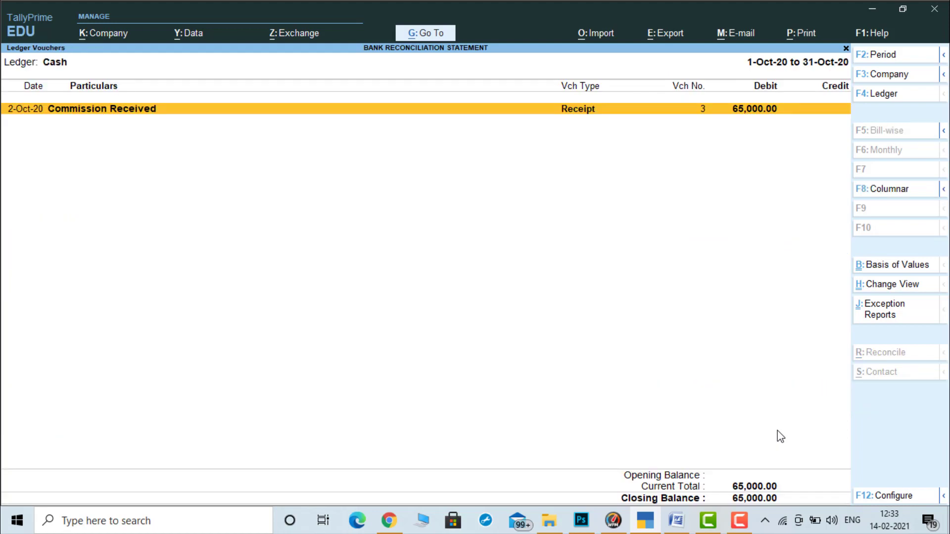
# Step: Check the Cash ledger's November vouchers, recheck those of October, and return to the Cash/Bank Summary
pyautogui.press('Escape')
pyautogui.press('Down')
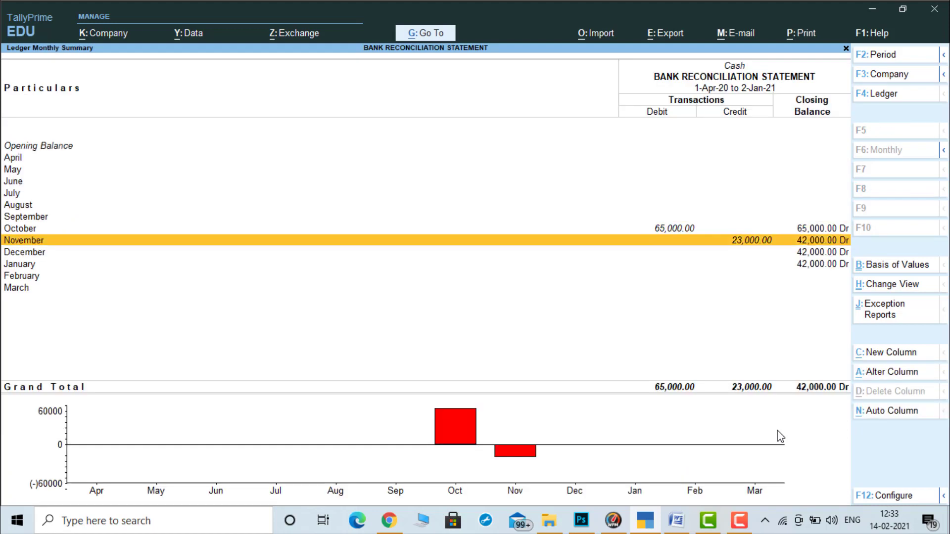
pyautogui.press('Return')
pyautogui.press('Escape')
pyautogui.press('Up')
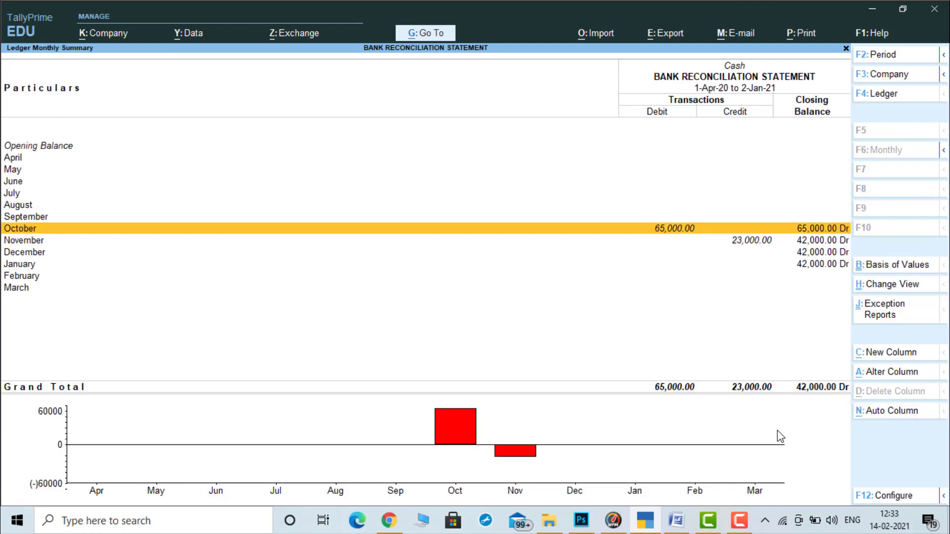
pyautogui.press('Return')
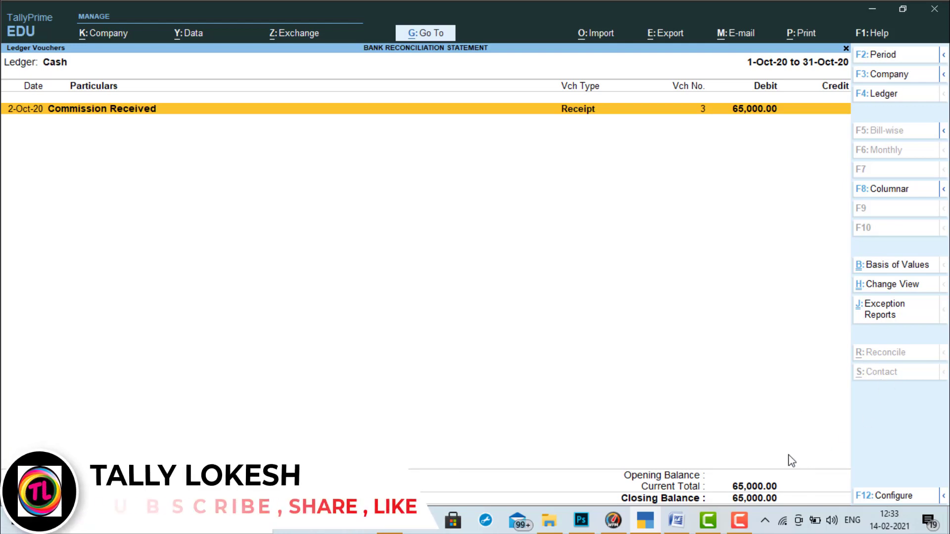
pyautogui.press('Escape')
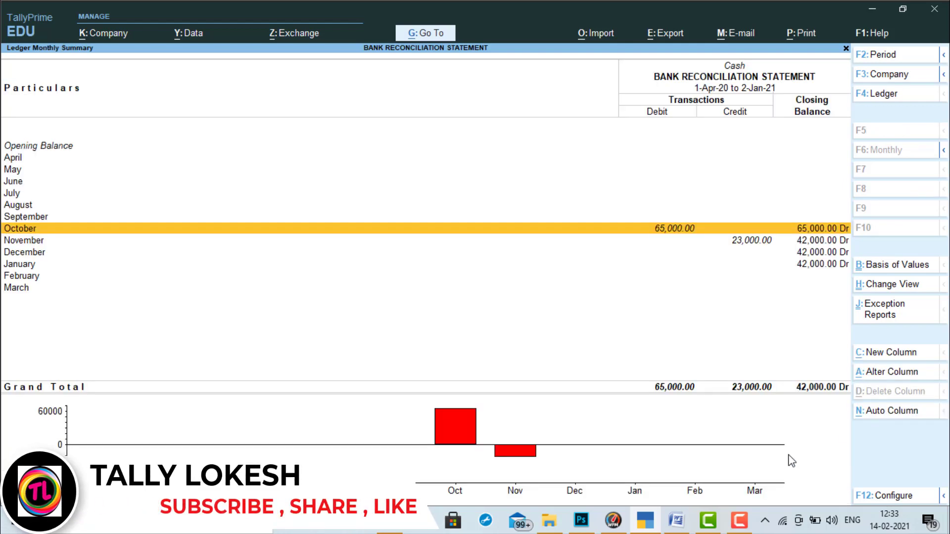
pyautogui.press('Escape')
# Step: Open the June vouchers of the Syndicate Bank ledger from its monthly summary
pyautogui.press('Down')
pyautogui.press('Down')
pyautogui.press('Down')
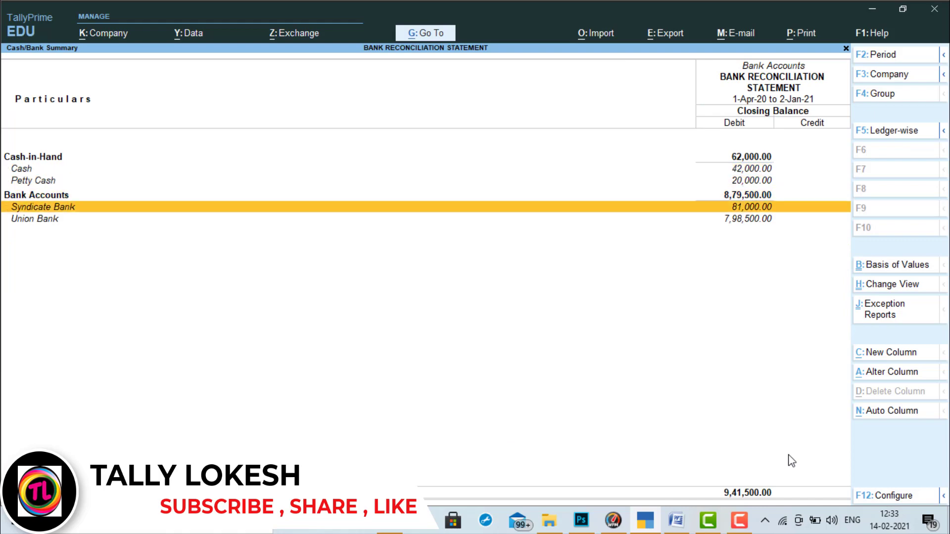
pyautogui.press('Return')
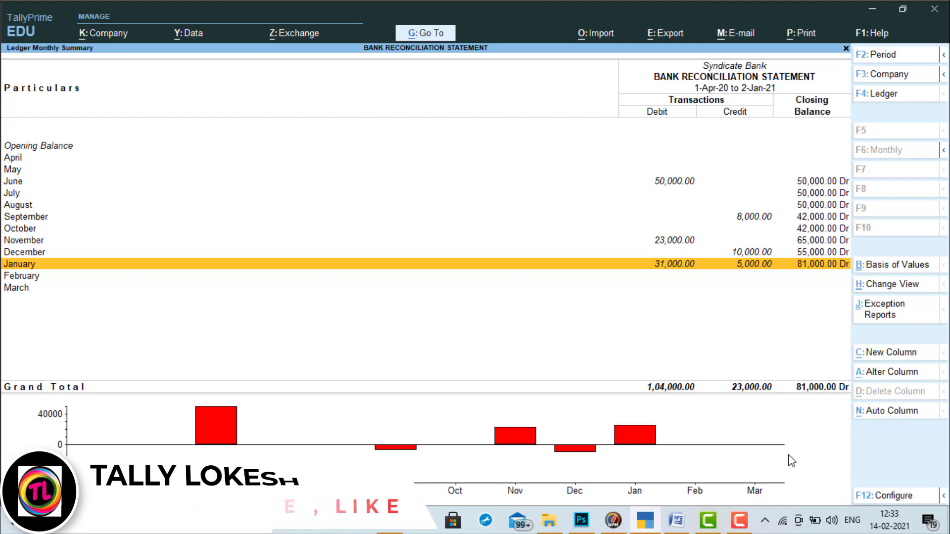
pyautogui.press('Up')
pyautogui.press('Up')
pyautogui.press('Up')
pyautogui.press('Up')
pyautogui.press('Up')
pyautogui.press('Up')
pyautogui.press('Up')
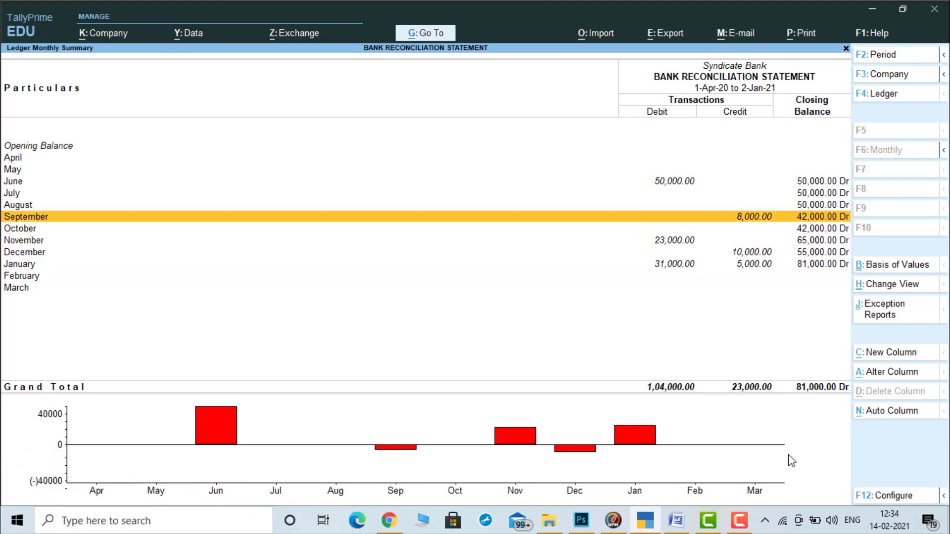
pyautogui.press('Return')
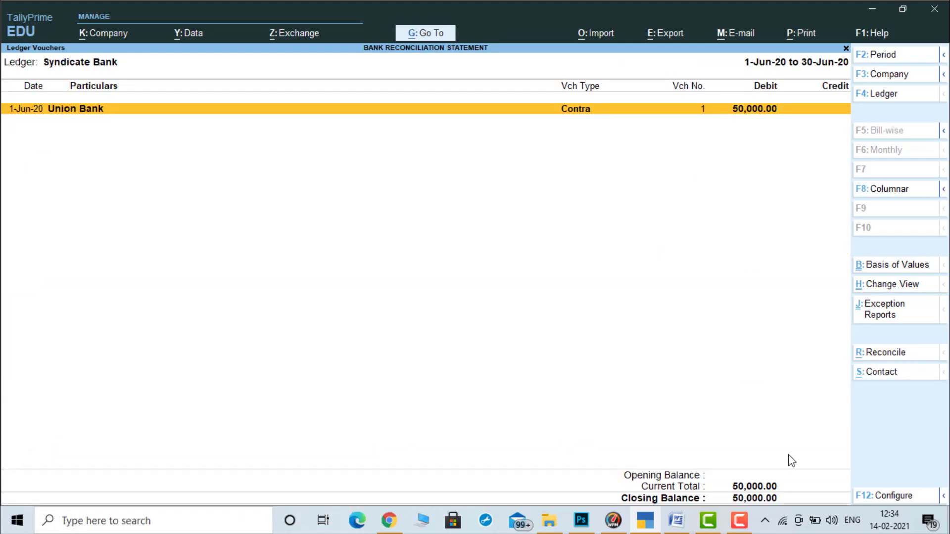
# Step: Reconcile Syndicate Bank's June contra with Union Bank by setting its bank date to 2-Jun-20, and accept
pyautogui.click(890, 353)
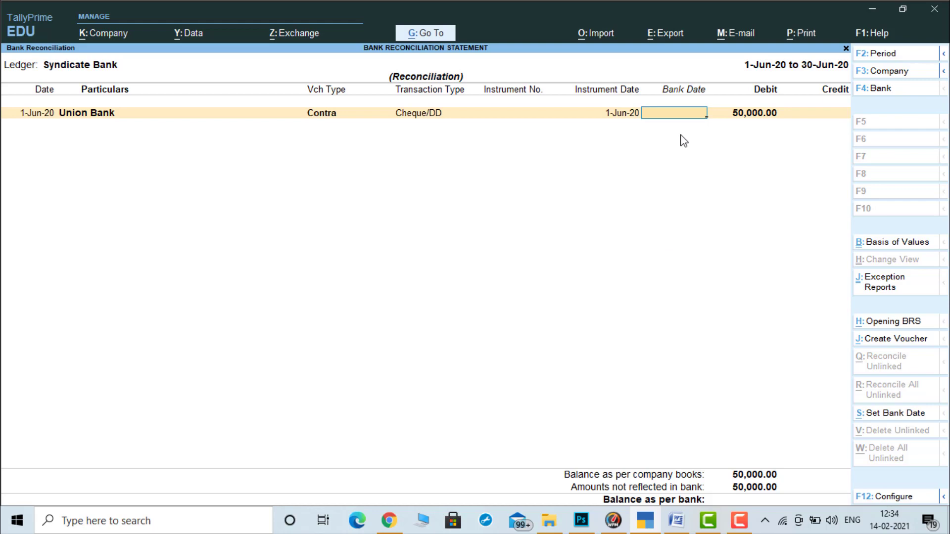
pyautogui.write('2-6')
pyautogui.press('Return')
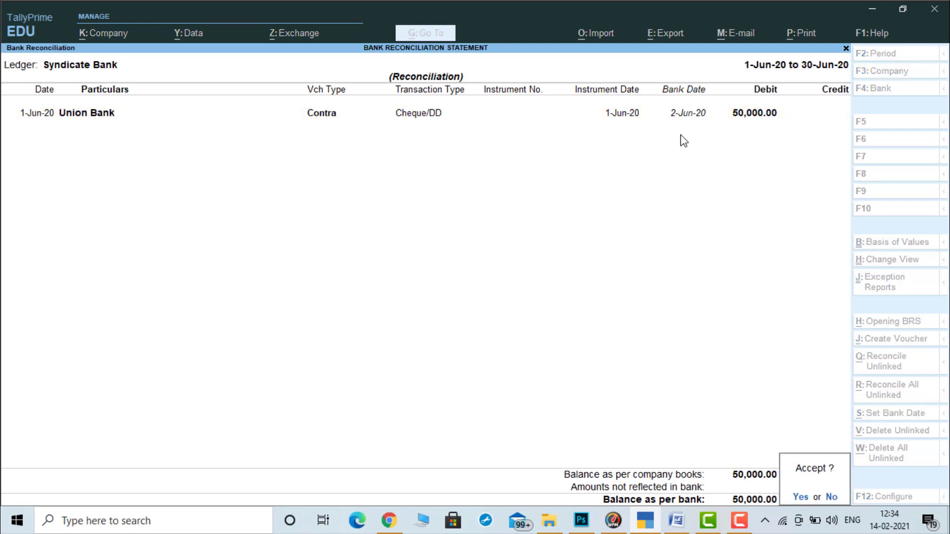
pyautogui.press('y')
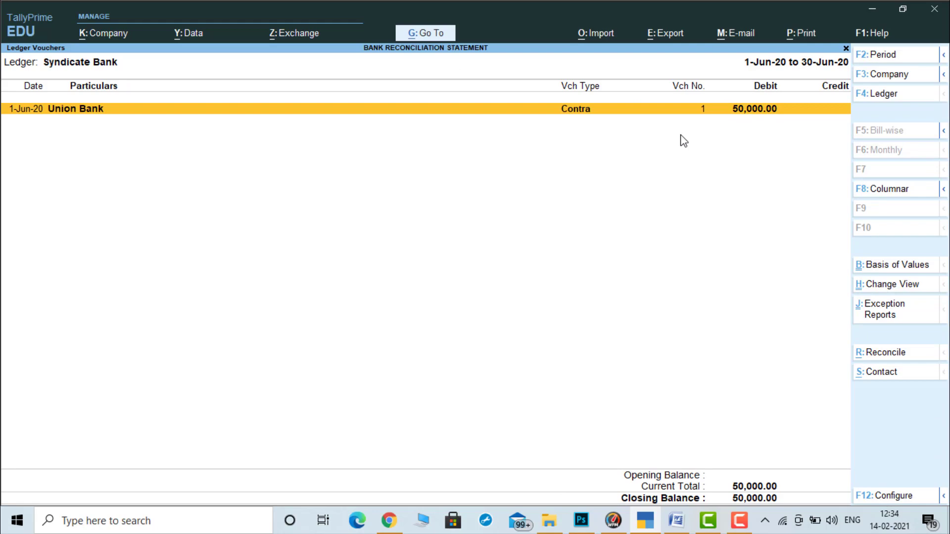
# Step: Check Syndicate Bank's June reconciliation for entries still unreconciled and return to the Cash/Bank Summary
pyautogui.click(887, 356)
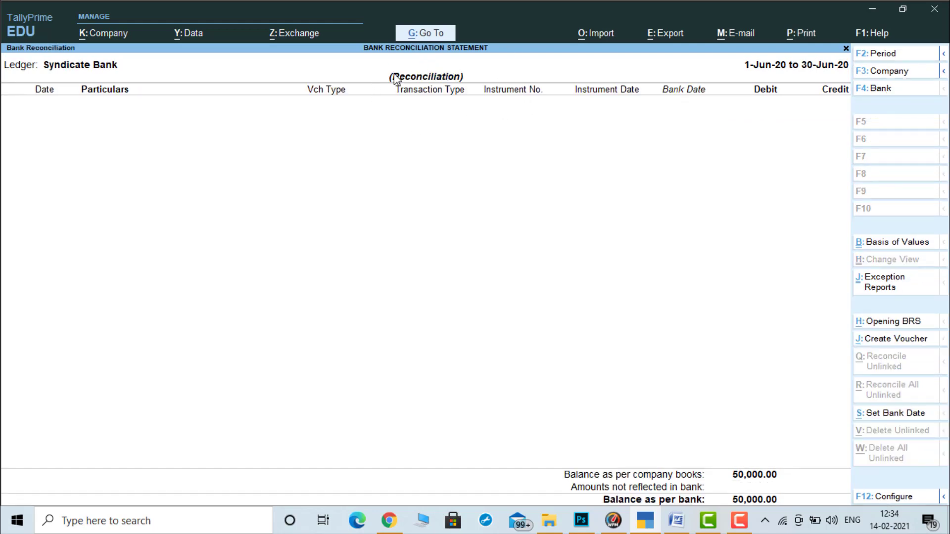
pyautogui.press('Escape')
pyautogui.press('Escape')
pyautogui.press('Escape')
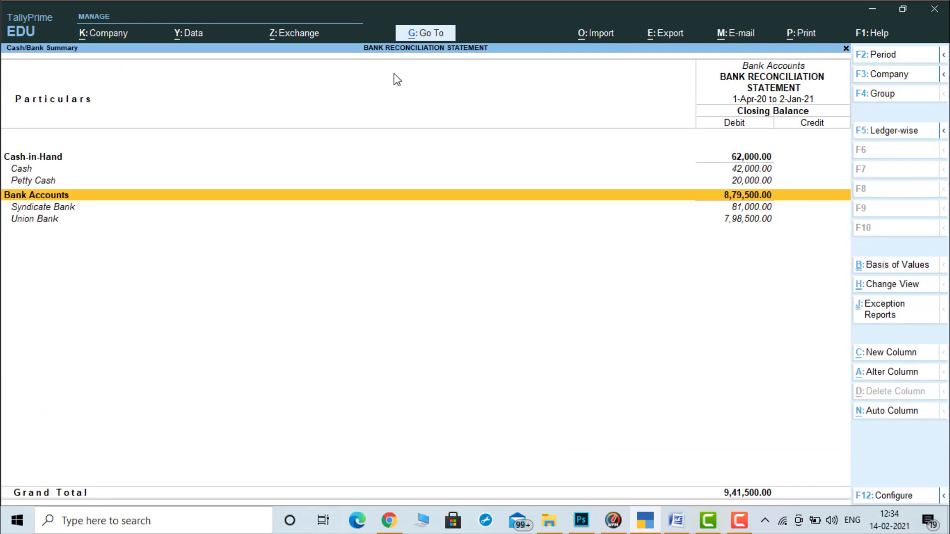
# Step: Close the Cash/Bank Summary and the account books, and return to the Gateway of Tally
pyautogui.press('Escape')
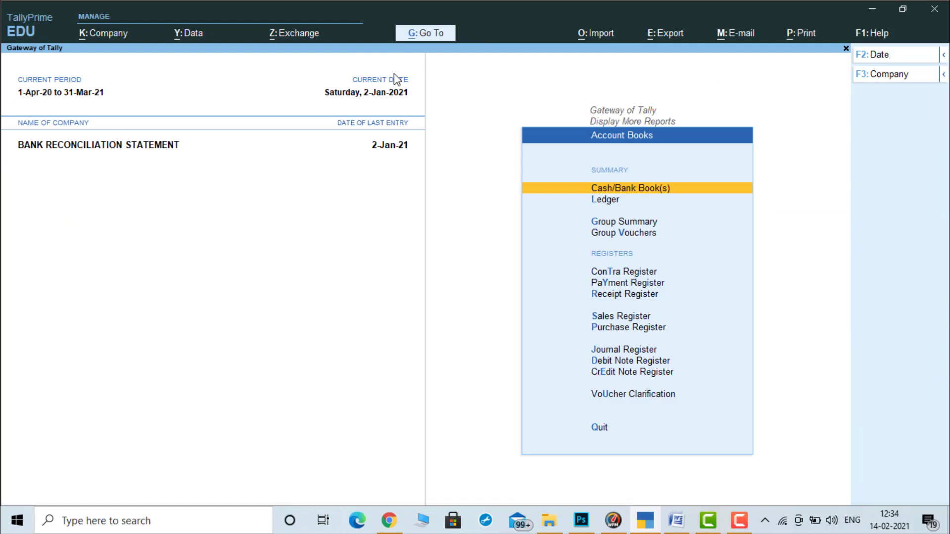
pyautogui.press('Down')
pyautogui.press('Return')
pyautogui.press('Escape')
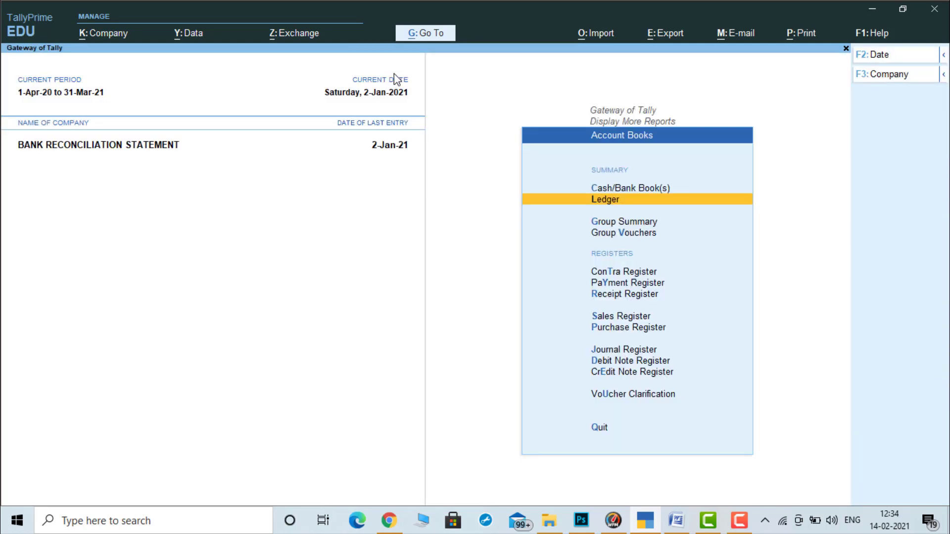
pyautogui.press('Escape')
pyautogui.press('Escape')
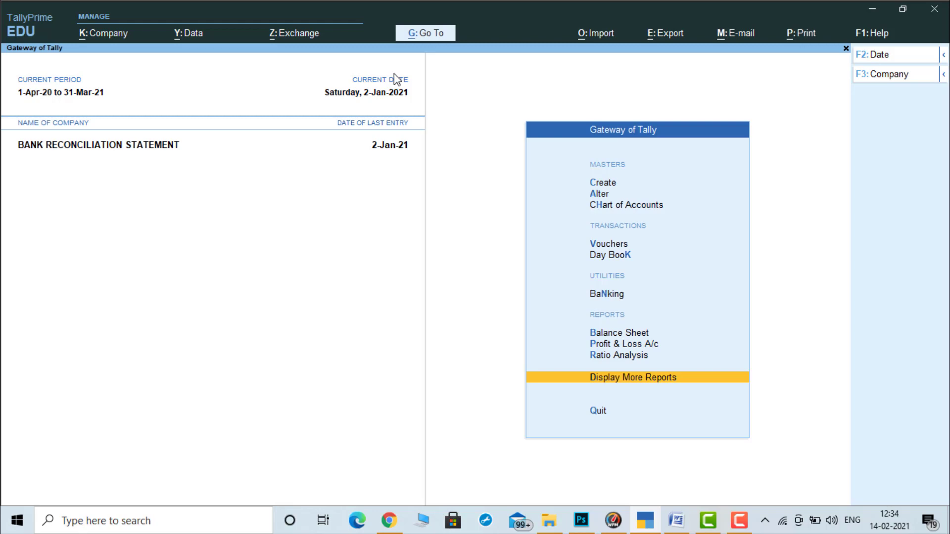
pyautogui.click(740, 527)
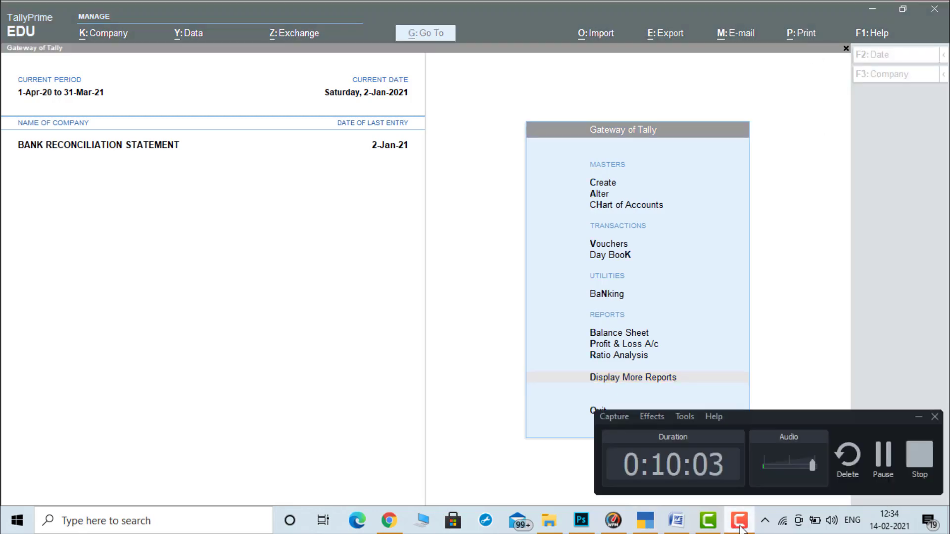
pyautogui.click(920, 455)
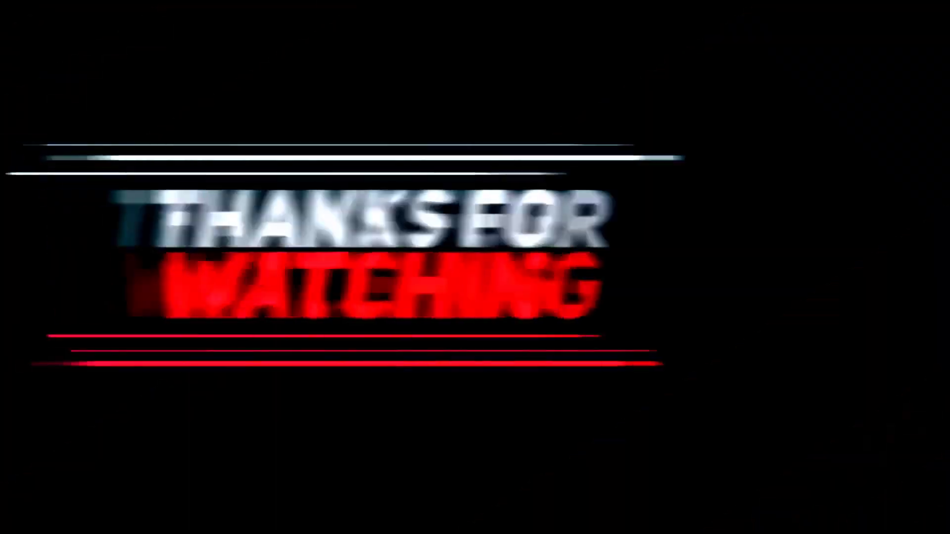